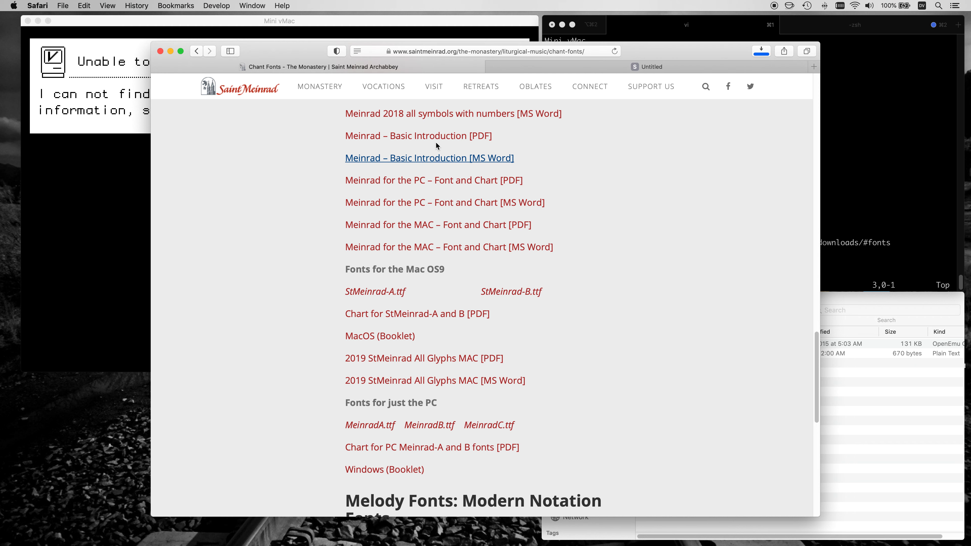
Review the Meinrad Basic Introduction PDF, close it, and read the Fonts for the Macintosh section of the Chant Fonts page.
click(459, 69)
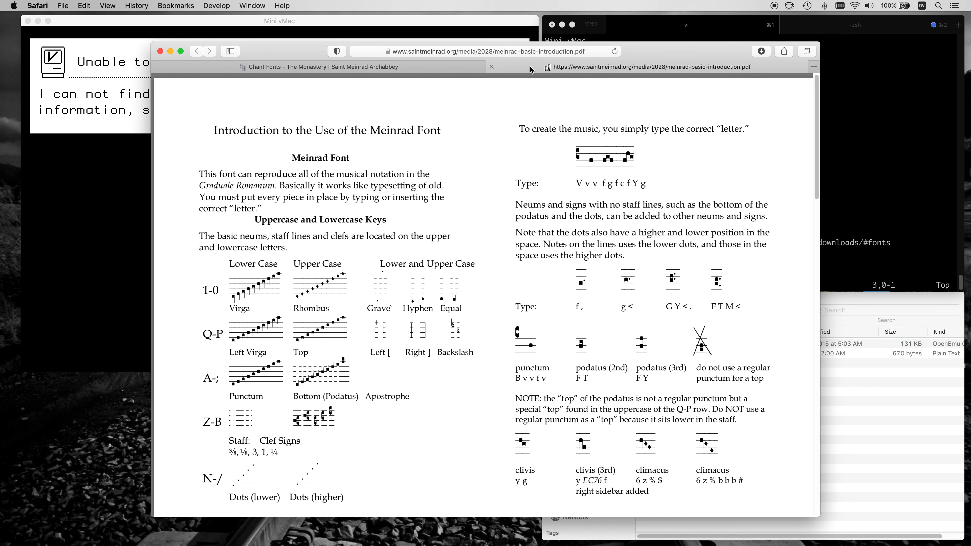
key(super+w)
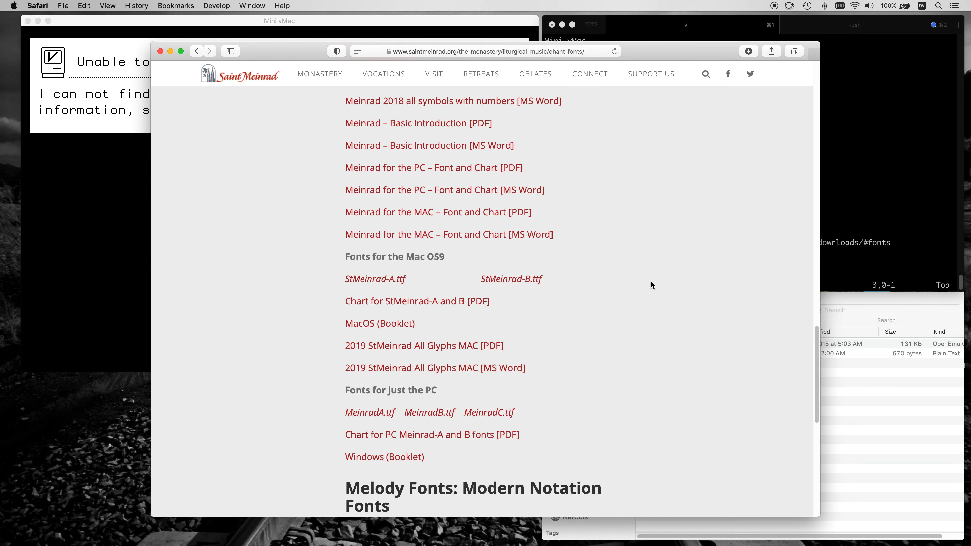
key(Page_Up)
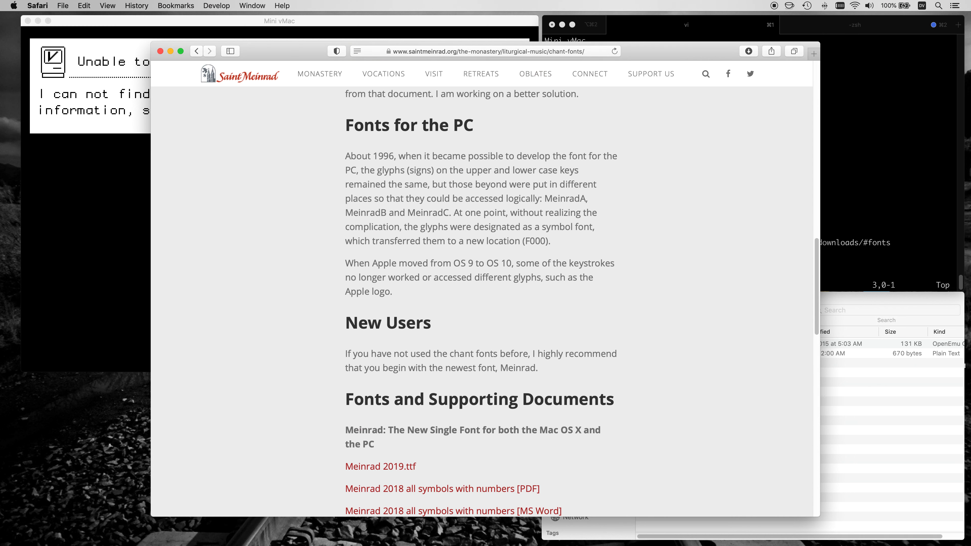
key(Page_Up)
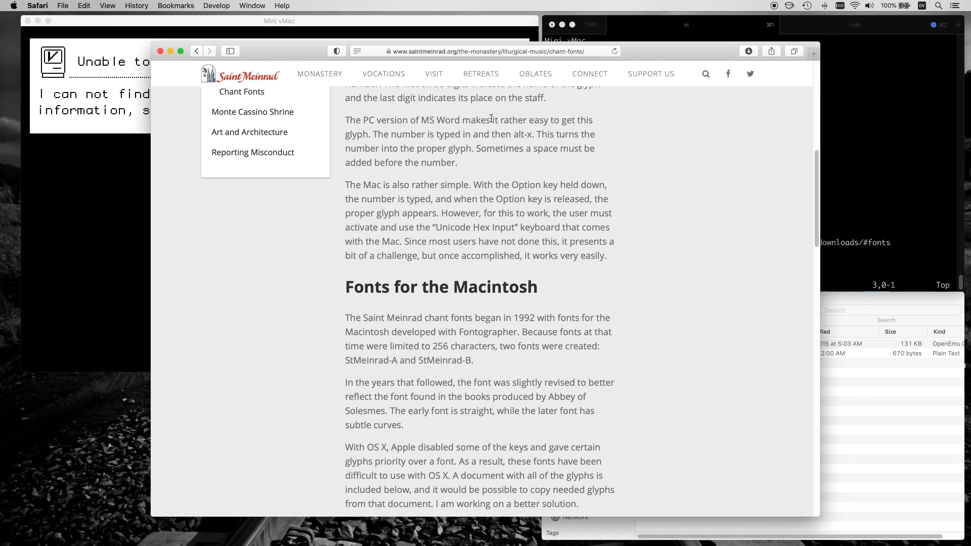
Load the MacPlus v3 ROM file from the System 6 St Meinrad folder into Mini vMac.
click(452, 22)
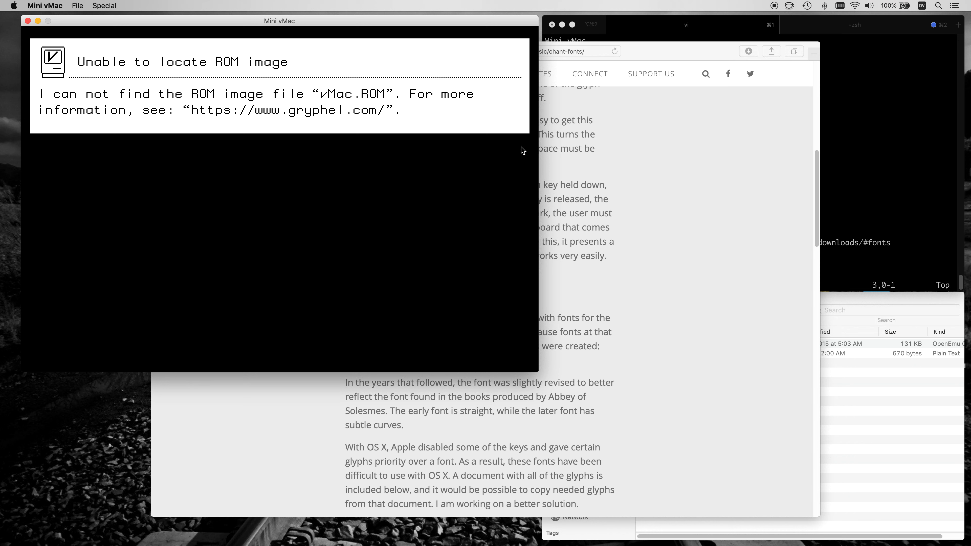
click(841, 366)
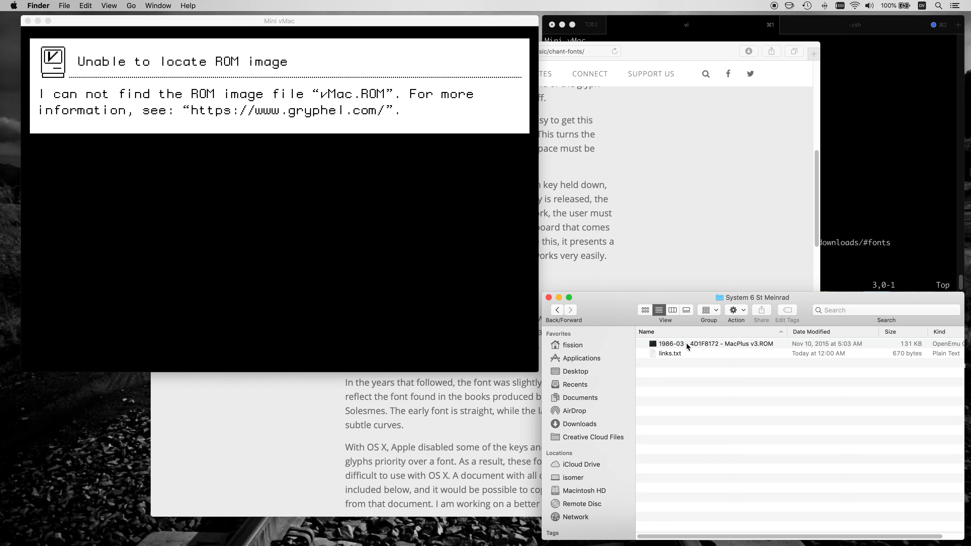
drag(687, 344, 363, 264)
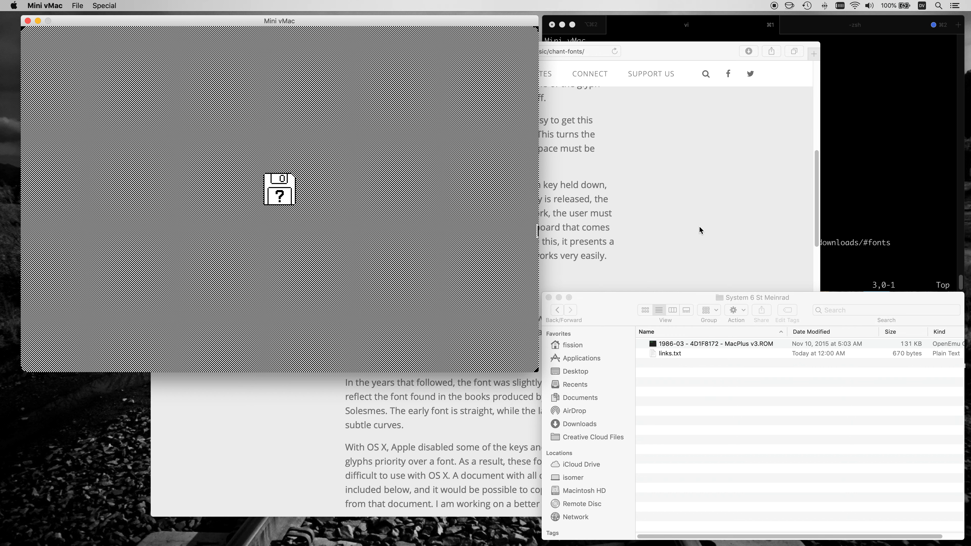
Copy the System 6 Software link from the links file in iTerm2 and open it in a new Safari tab.
click(700, 26)
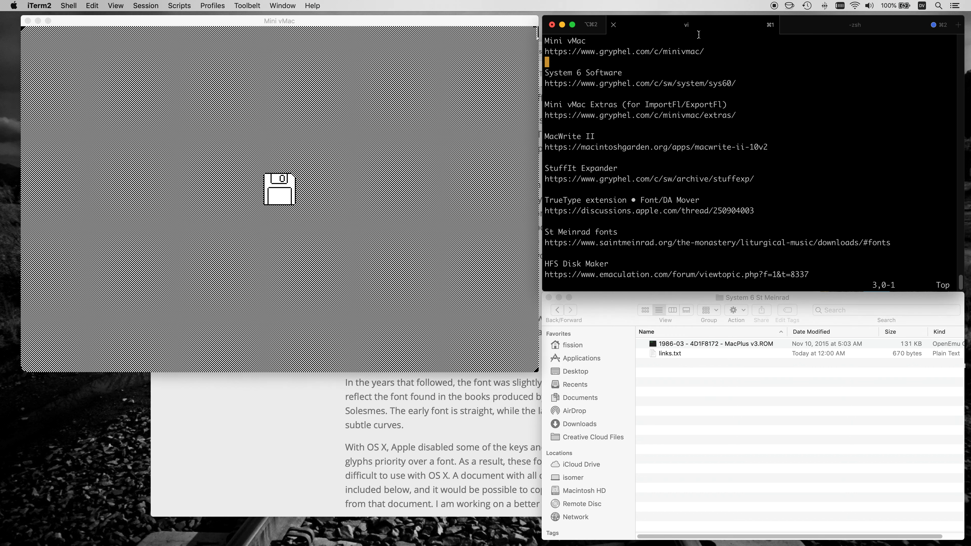
triple_click(552, 83)
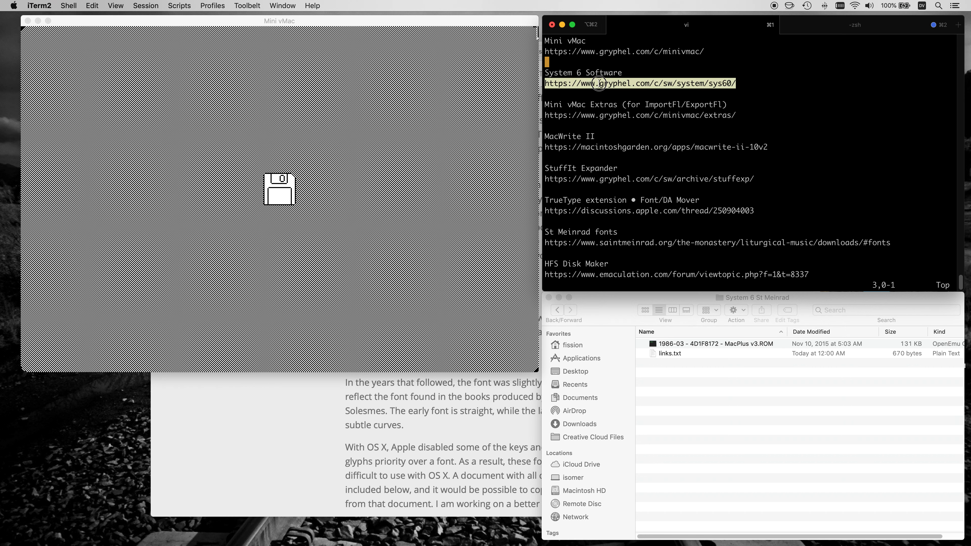
key(super+c)
click(394, 405)
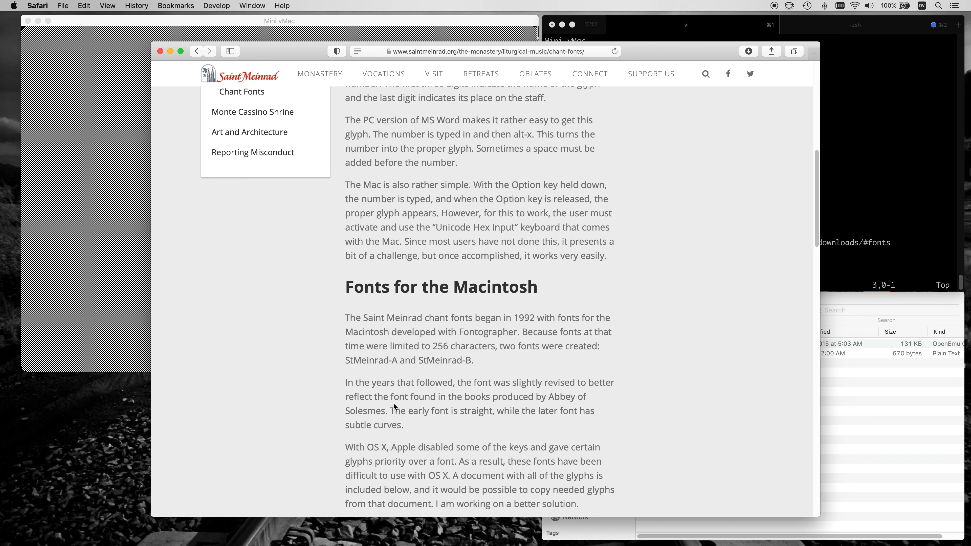
key(super+t)
key(super+v)
key(Return)
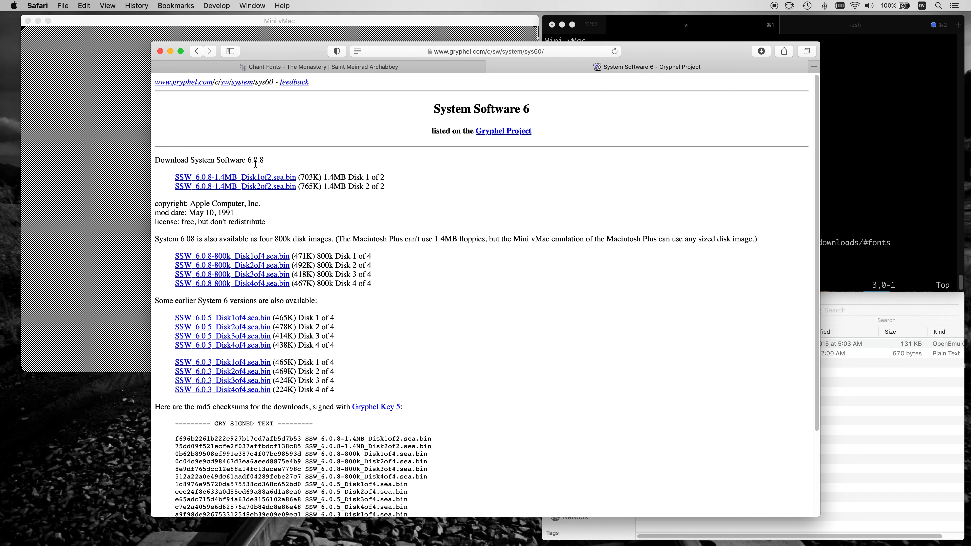
Download both System Software 6.0.8 1.4MB disk files with wget in the terminal, using their links copied from the page.
right_click(257, 178)
click(293, 250)
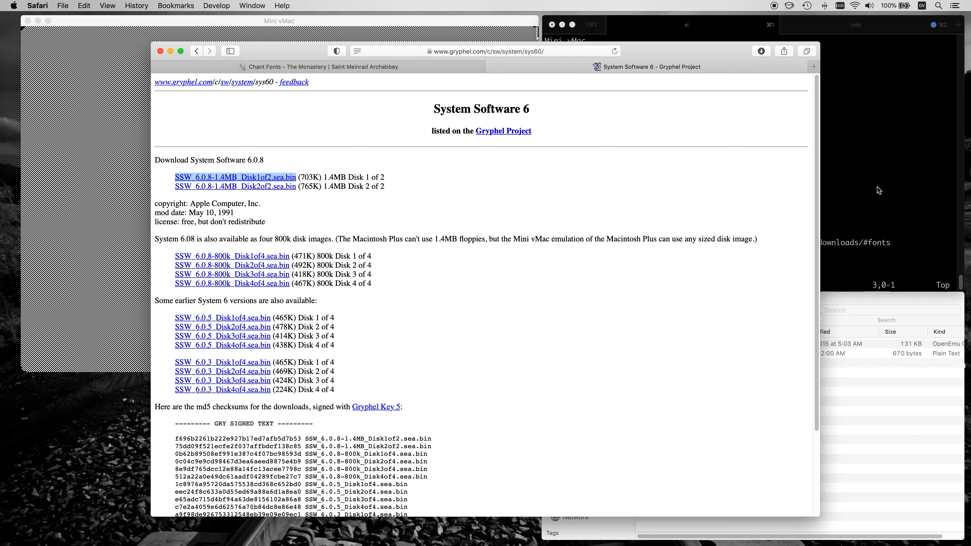
click(879, 190)
key(super+2)
text(wge)
text(t)
key(super+v)
right_click(263, 188)
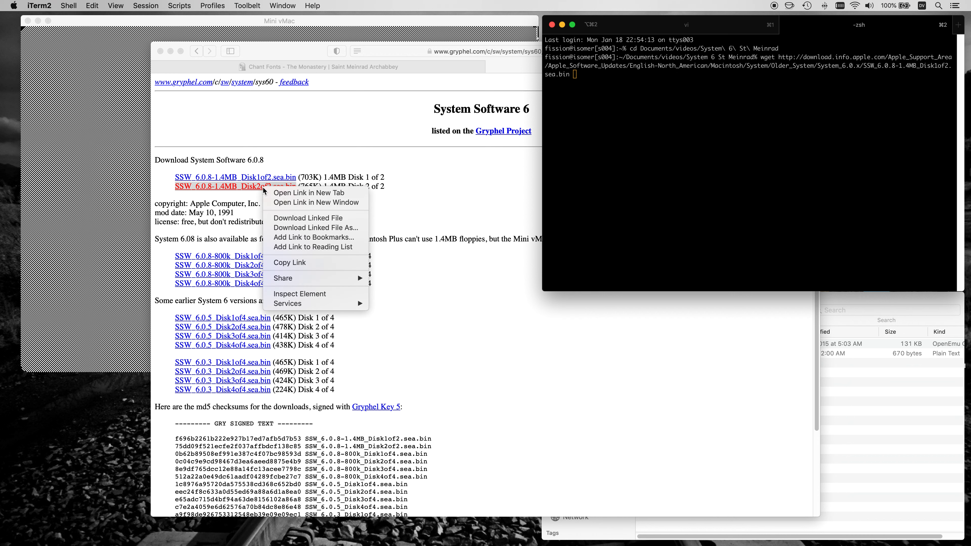
click(294, 262)
key(super+v)
key(Return)
Expand the two downloaded SSW_6.0.8-1.4MB .sea.bin files in Finder with the default archive program.
click(852, 421)
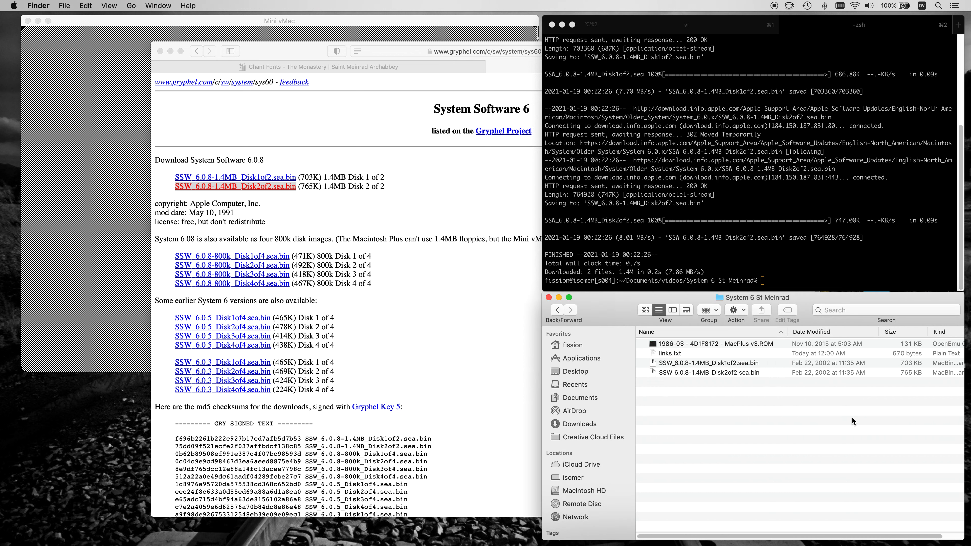
drag(742, 400, 703, 367)
double_click(703, 366)
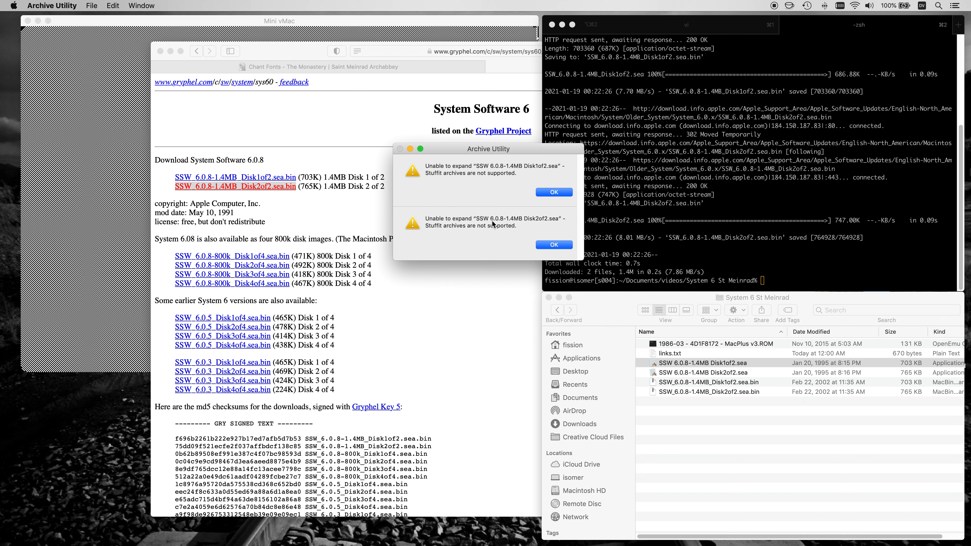
Check the host computer's macOS version, close its information window, and dismiss both Archive Utility alerts.
click(14, 6)
click(16, 18)
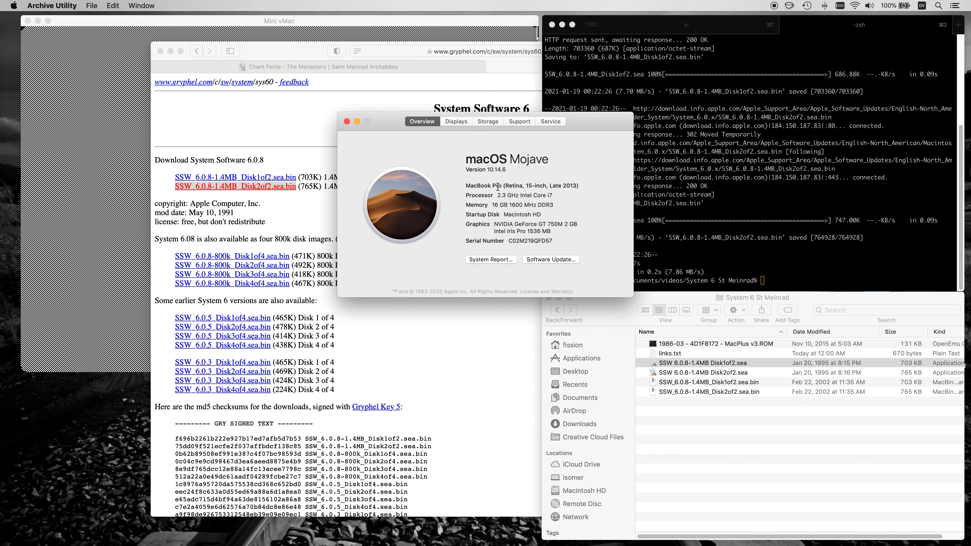
click(347, 122)
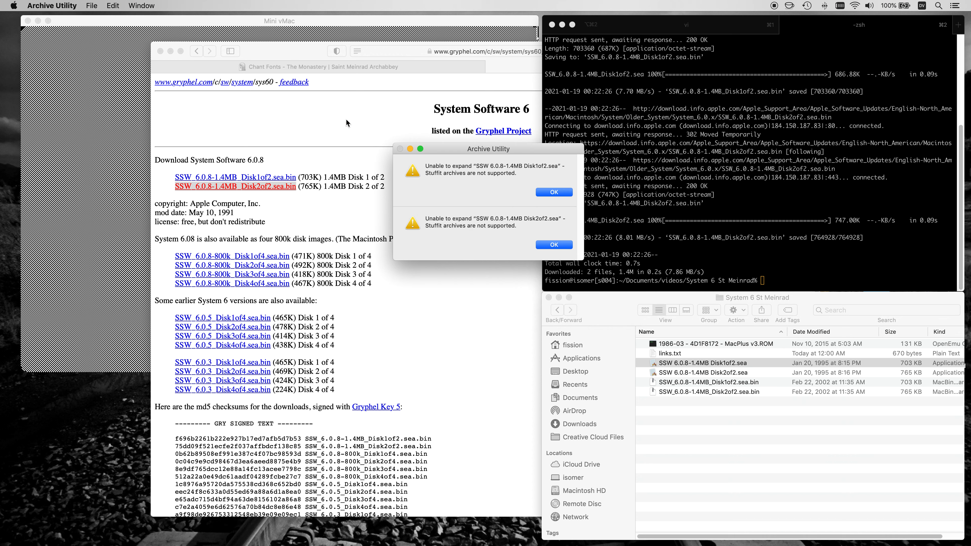
click(555, 245)
click(554, 193)
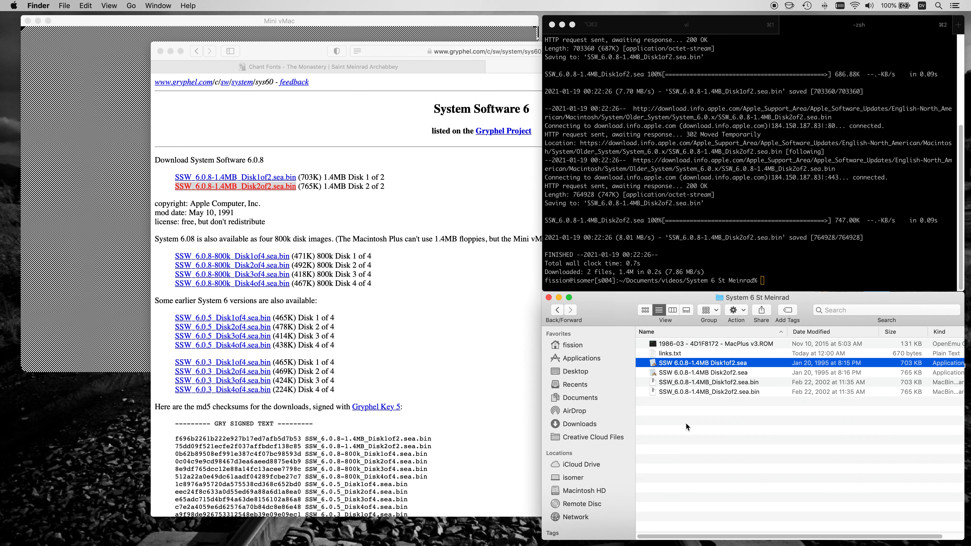
Expand both SSW 6.0.8-1.4MB .sea archives with StuffIt Expander into the System 6 St Meinrad folder and dismiss the disk image warning.
key(super+space)
text(stuffit)
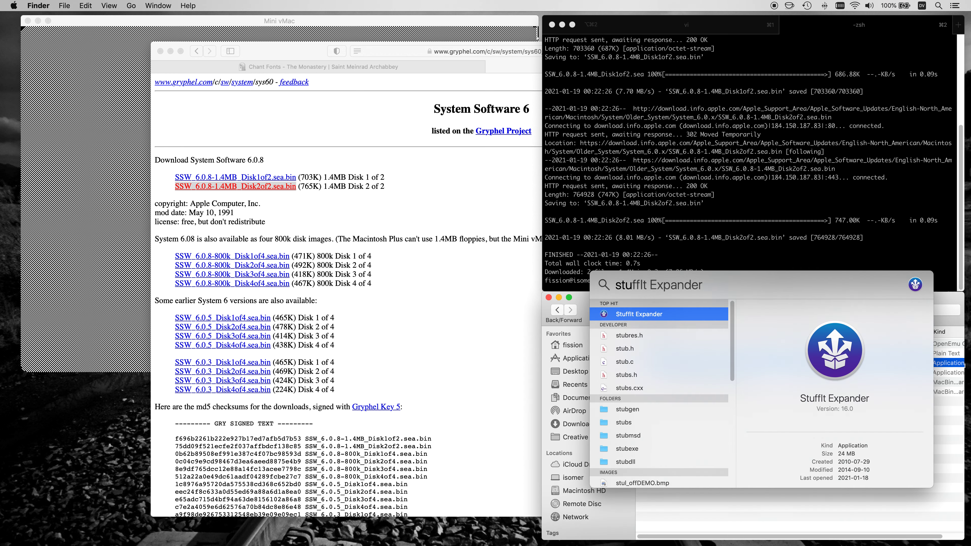
key(Return)
click(677, 389)
click(692, 363)
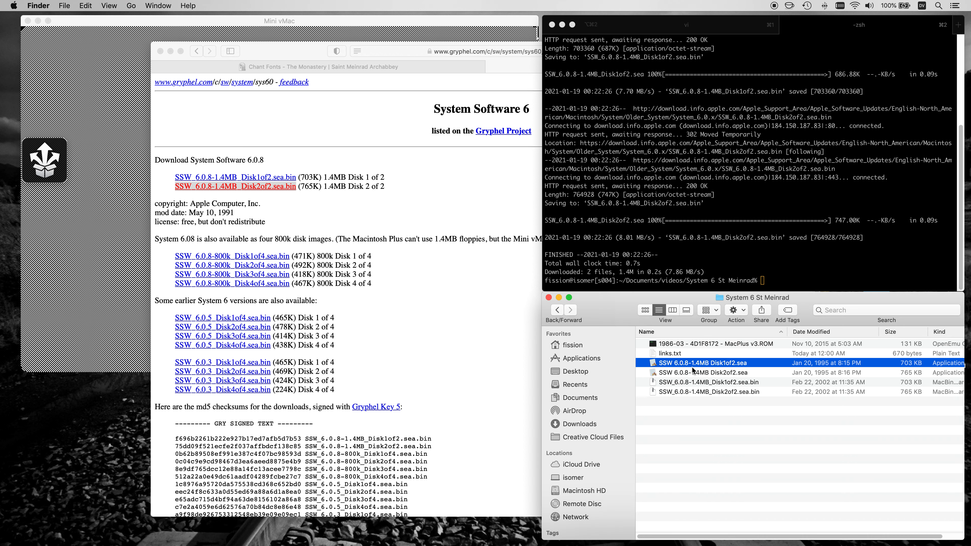
shift+click(693, 371)
drag(693, 371, 45, 161)
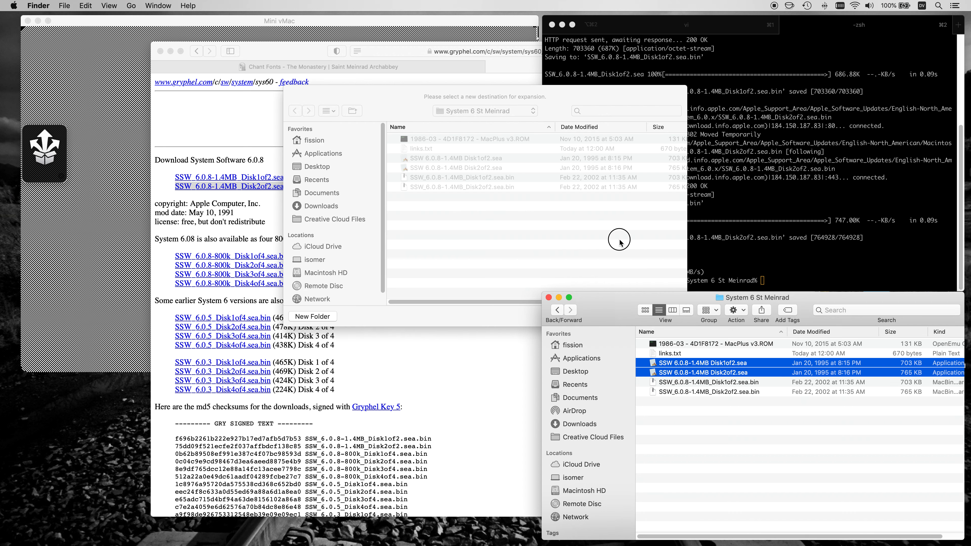
click(661, 317)
click(694, 440)
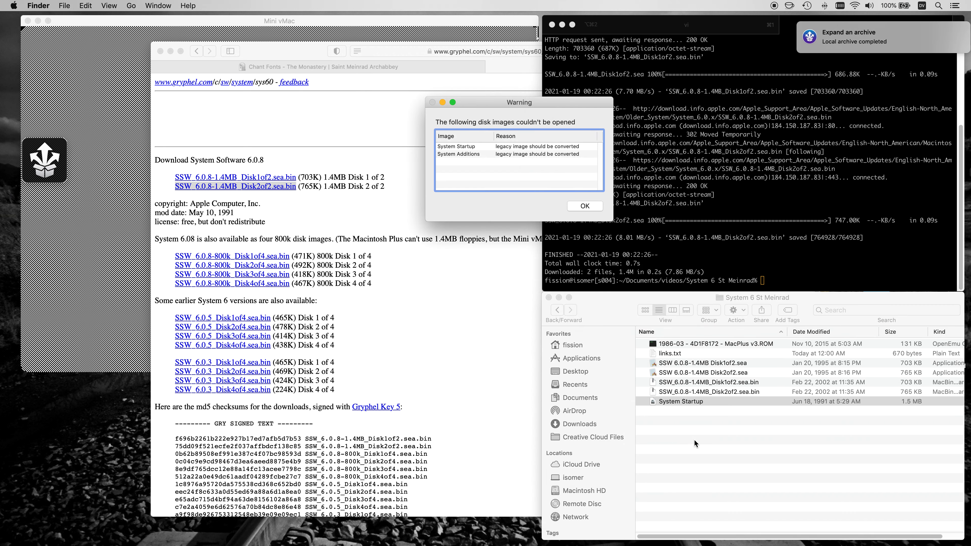
click(585, 207)
Boot Mini vMac from the extracted System Startup disk image.
click(382, 21)
drag(681, 411, 374, 122)
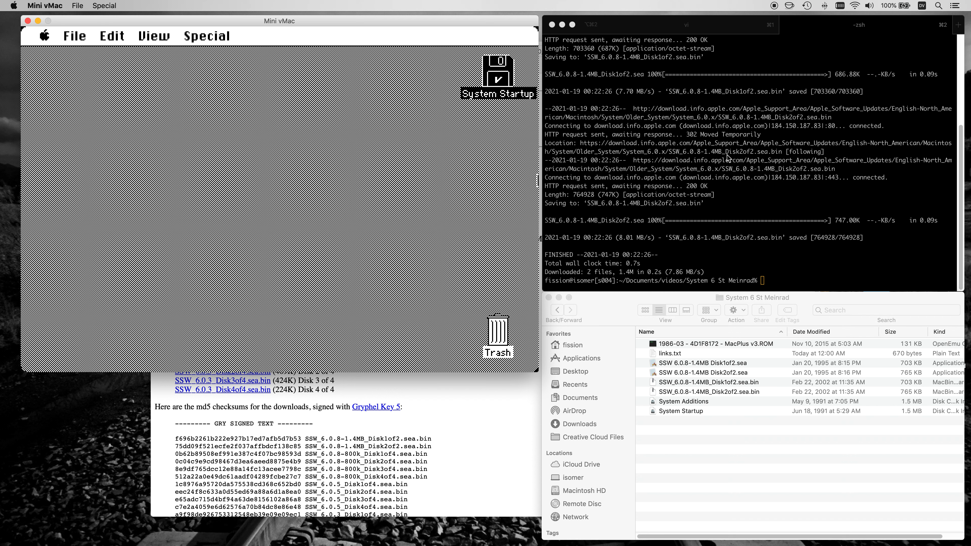
Create a zero-filled MacintoshHD.dsk image in the terminal using dd with bs=1024k and count=80.
click(649, 27)
click(841, 27)
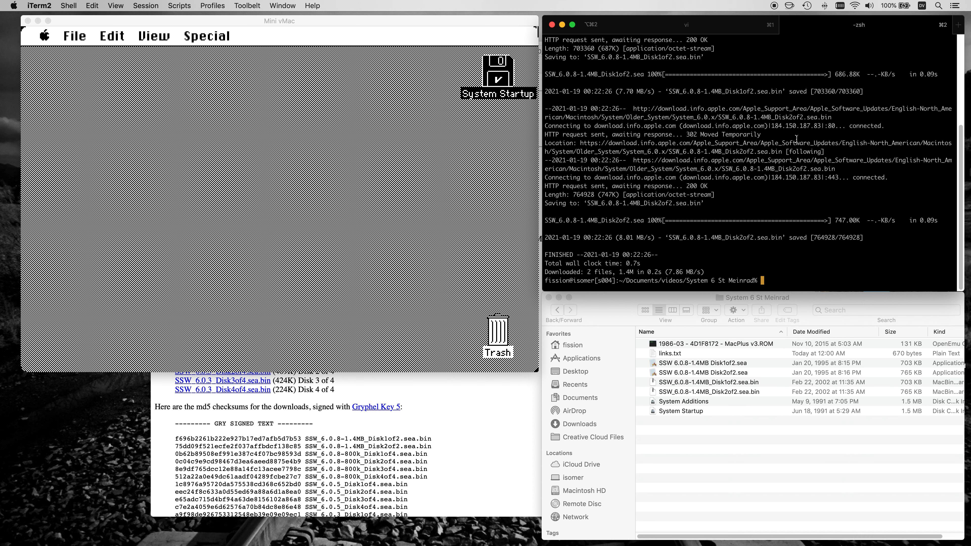
text(dd if=/dev/zero of=MacintoshD)
key(BackSpace)
text(HD.dsk bs=1)
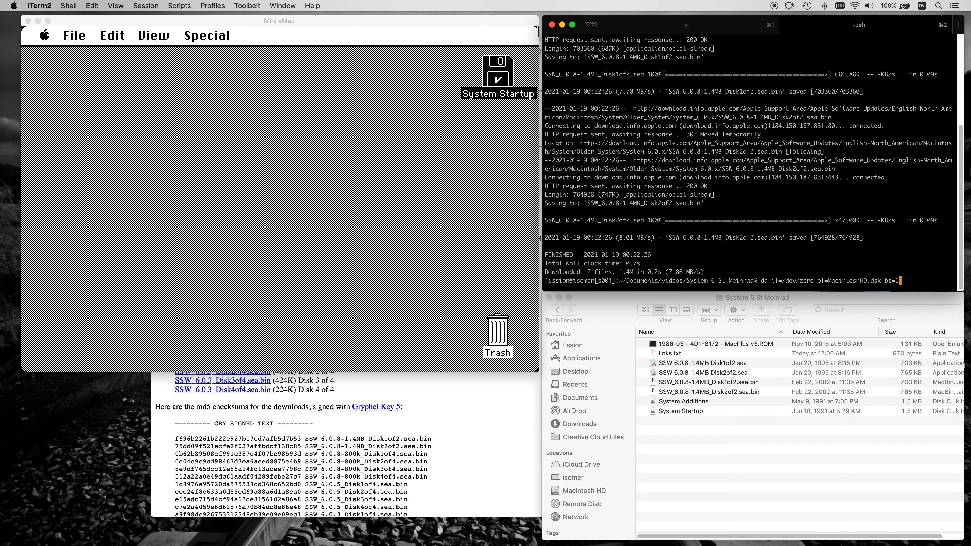
text(024k count=80)
key(Return)
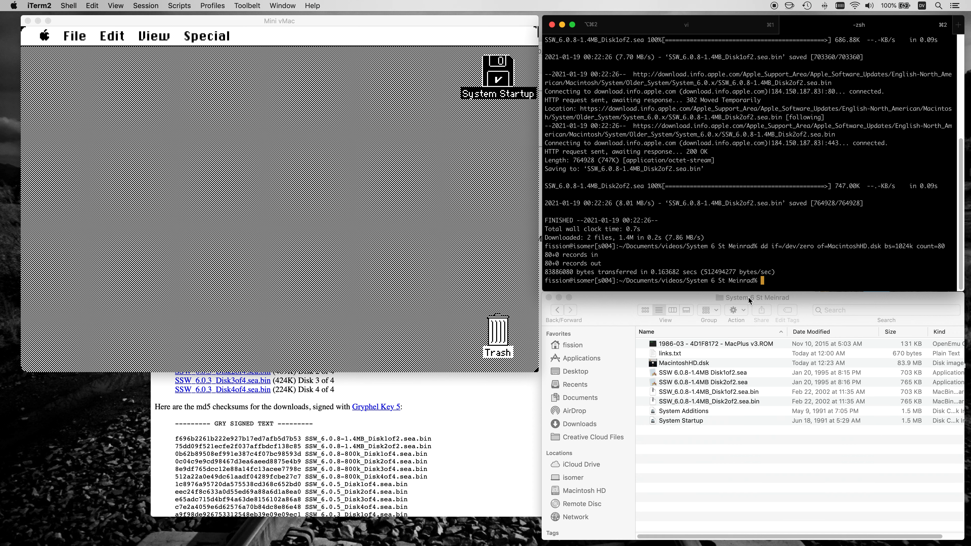
Mount MacintoshHD.dsk in Mini vMac and initialize it as a Macintosh disk.
click(679, 365)
drag(537, 251, 486, 155)
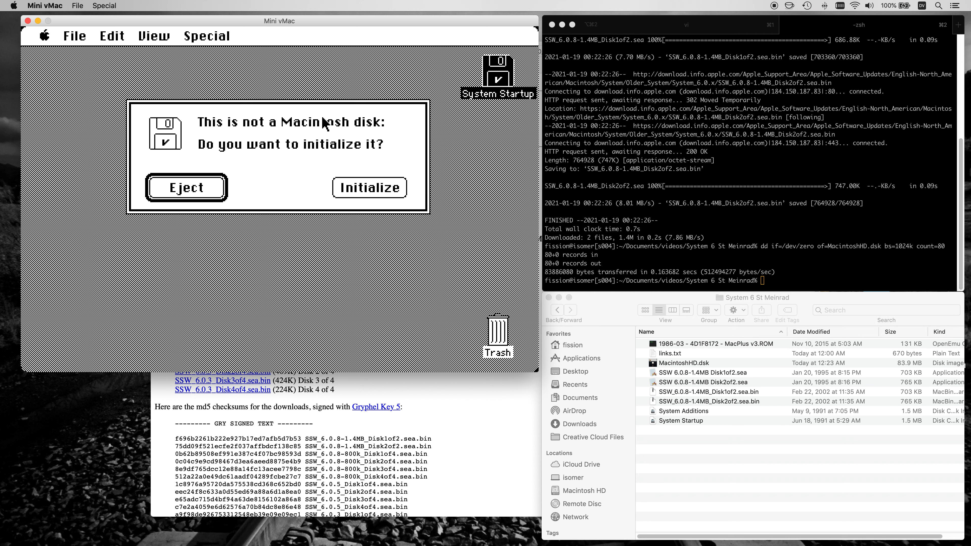
click(353, 190)
click(355, 196)
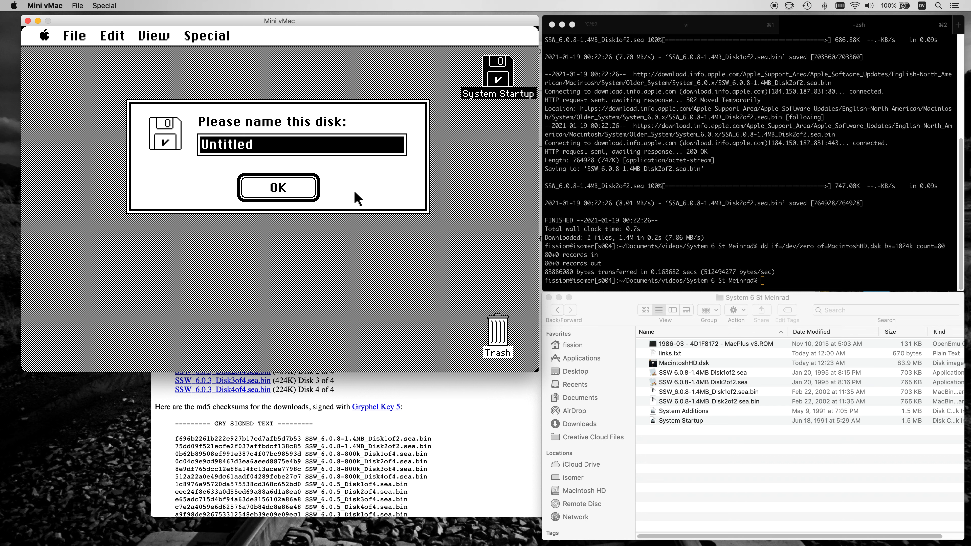
Name the initialized disk Macintosh HD, then view its contents and available space.
text(Macin)
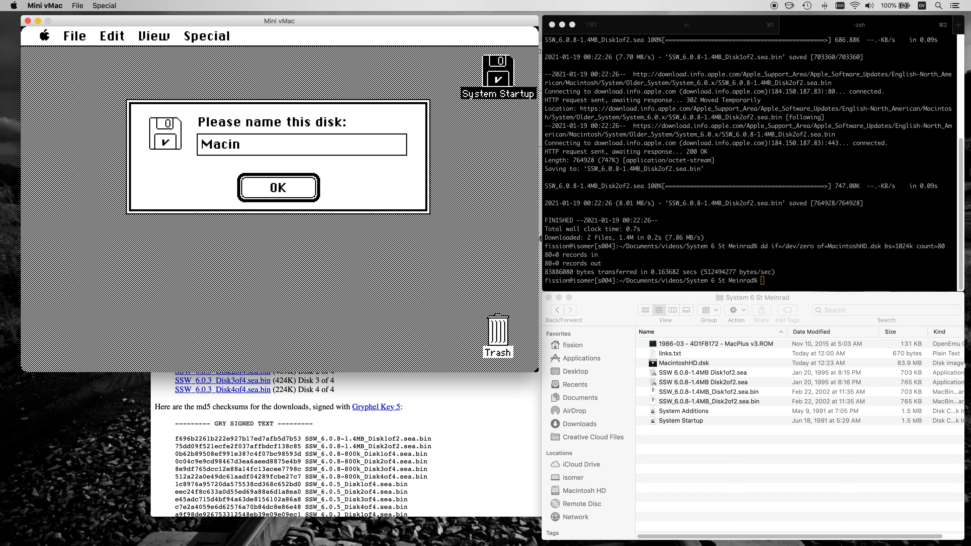
text(tosh HD)
click(296, 187)
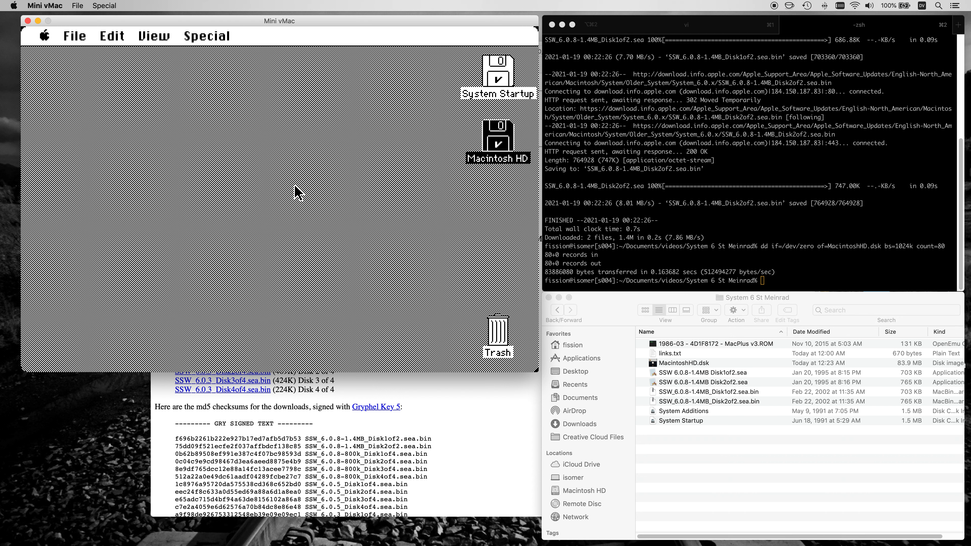
double_click(488, 136)
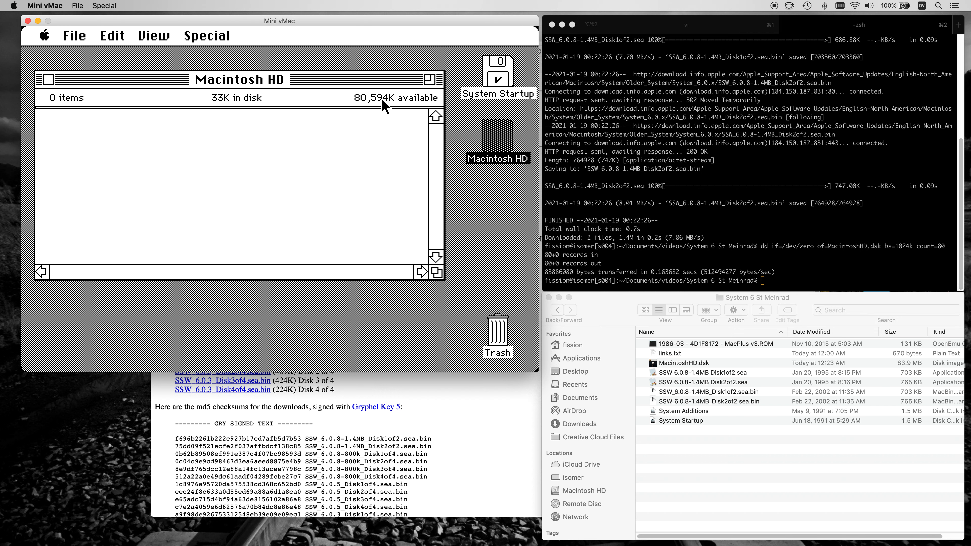
click(49, 79)
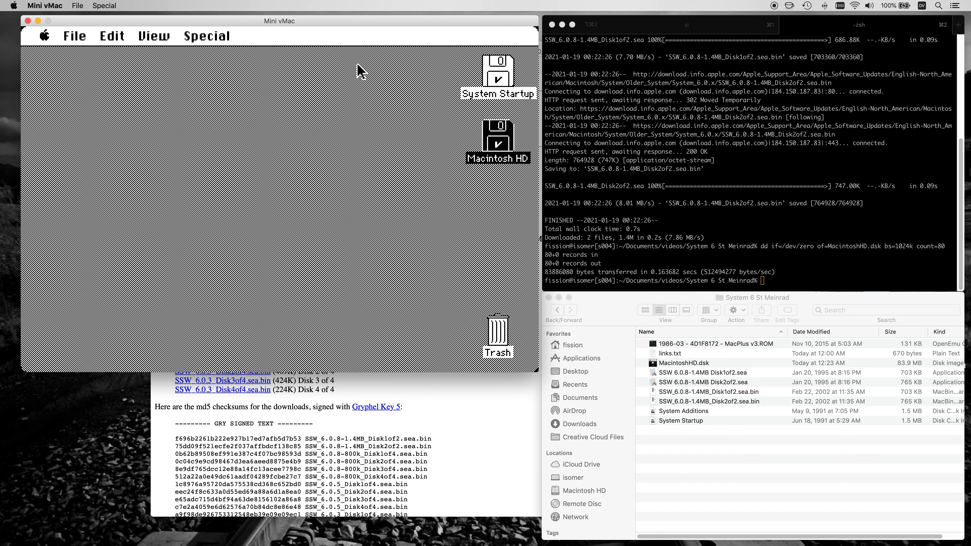
Launch the Installer from the System Startup disk and continue past its welcome screen to Easy Install.
double_click(500, 77)
click(206, 130)
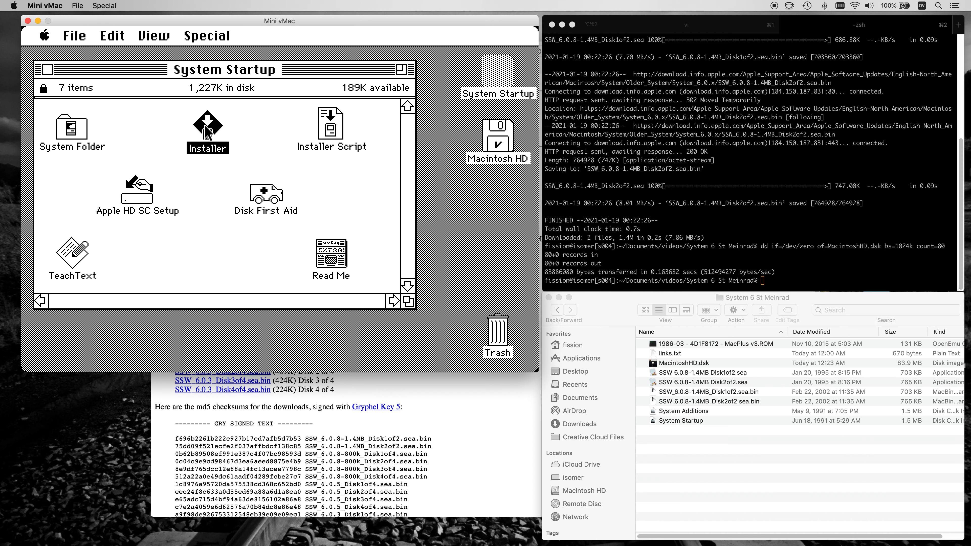
double_click(206, 130)
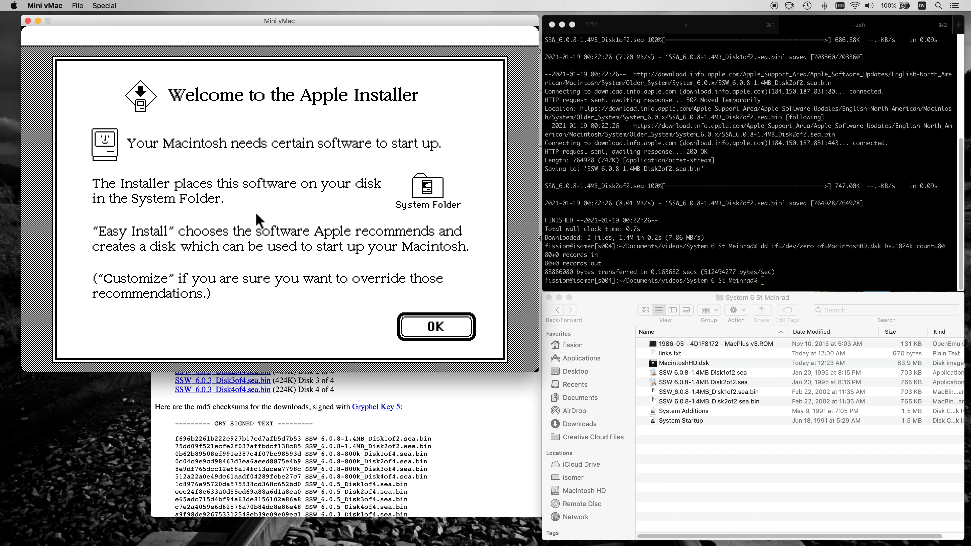
click(409, 326)
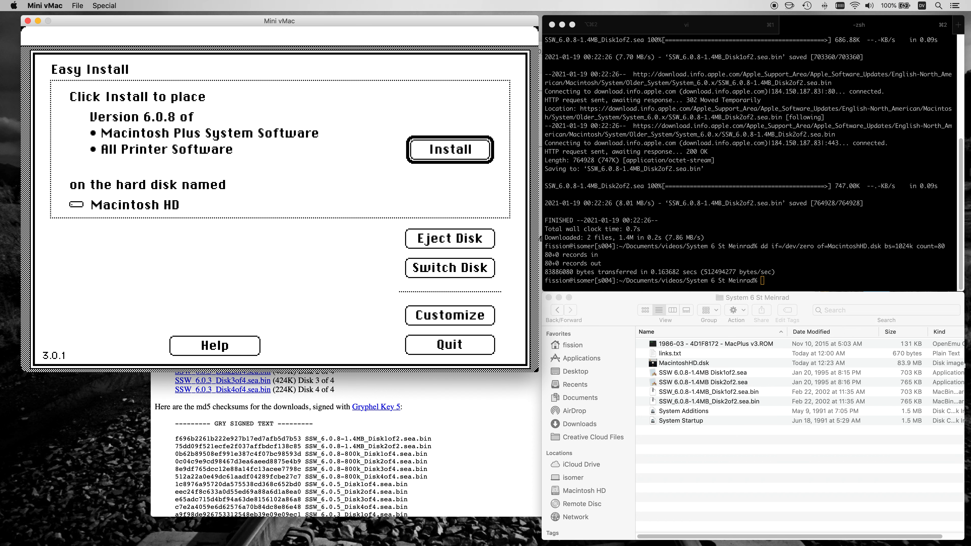
Customize the installation with Software for LaserWriter and System software for Macintosh Plus, and install them on Macintosh HD.
click(428, 321)
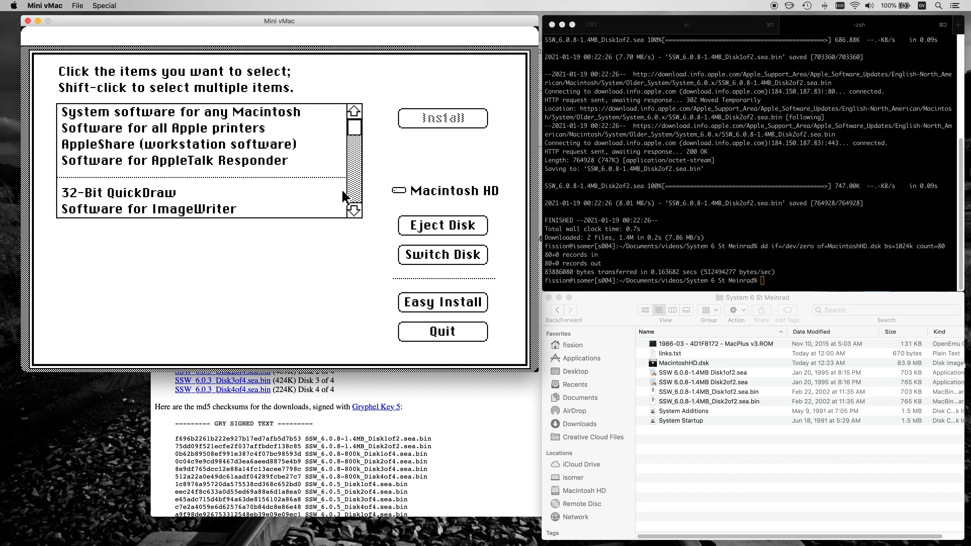
click(360, 193)
click(252, 193)
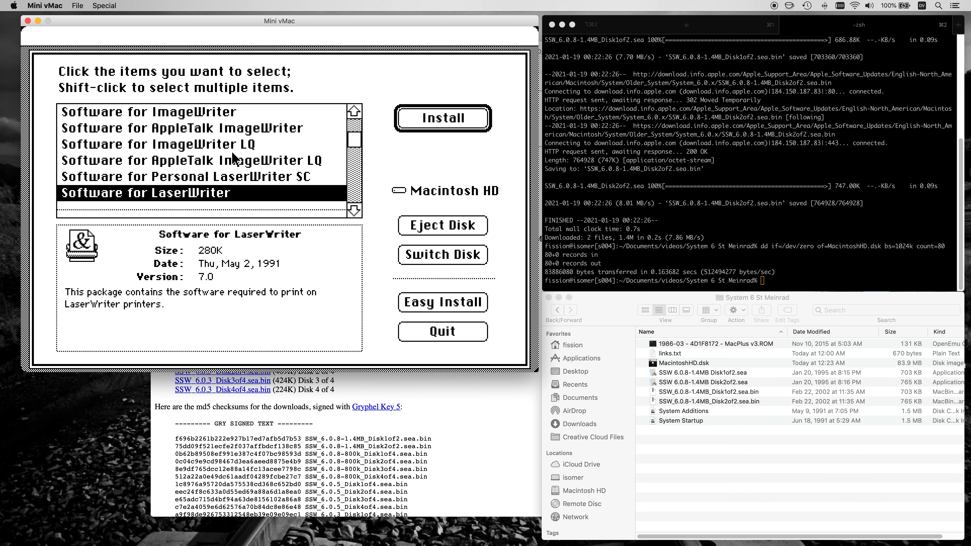
click(353, 193)
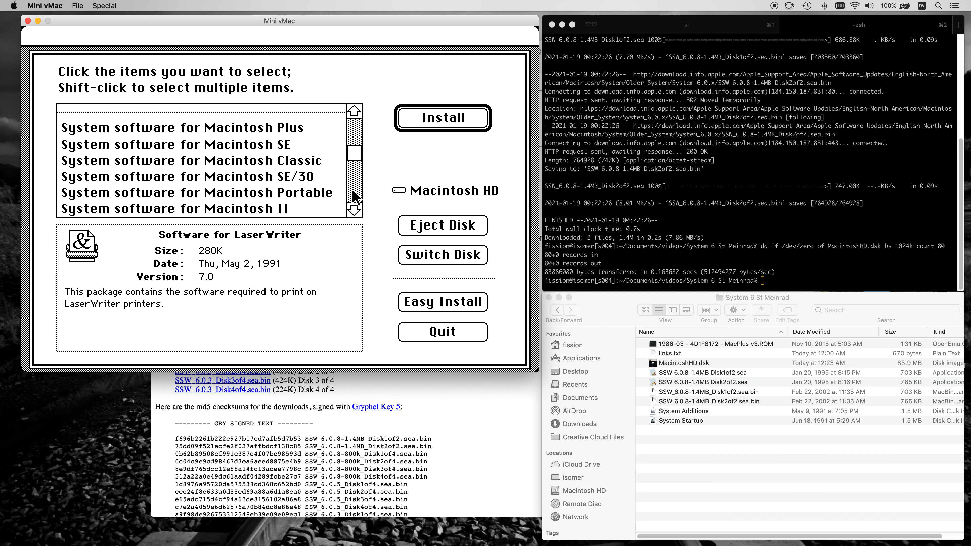
shift+click(263, 132)
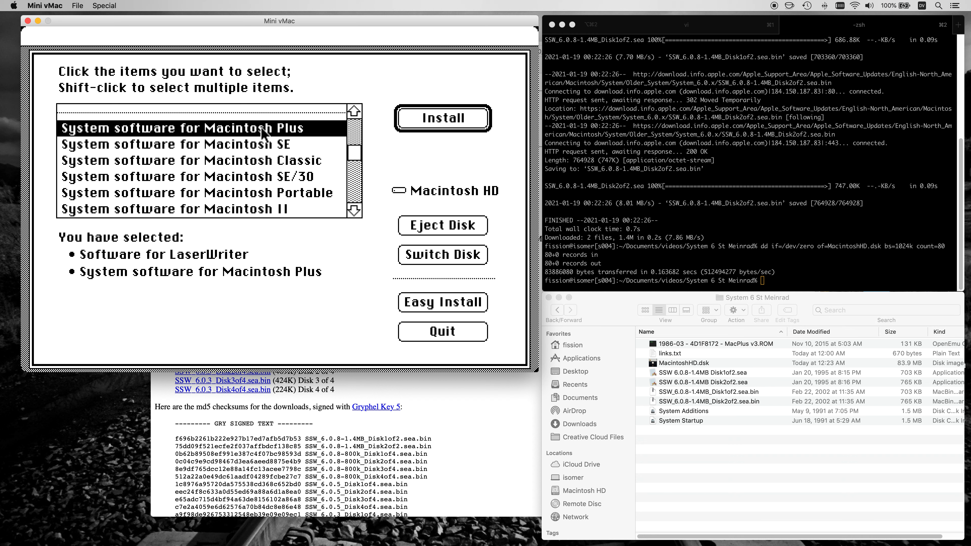
click(425, 126)
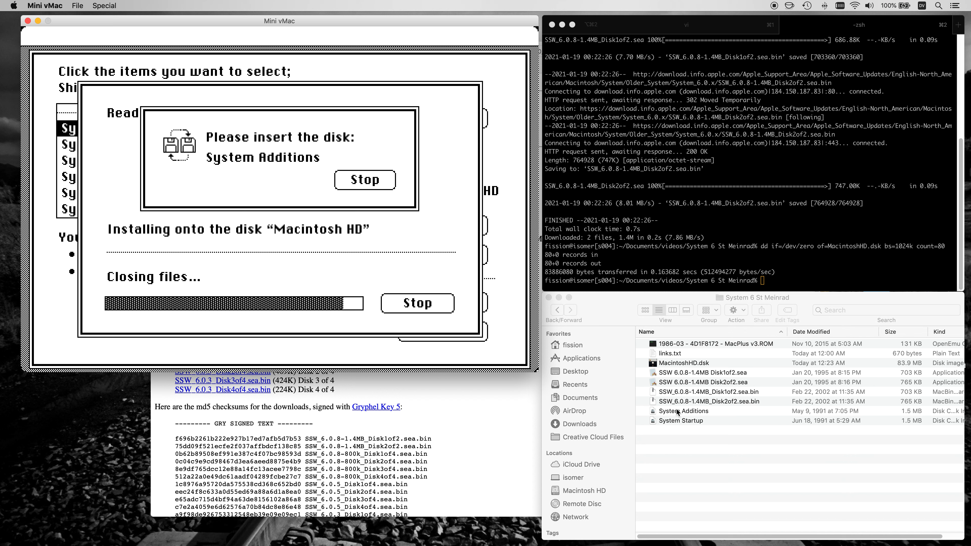
Supply the System Additions and System Startup disk images as the installation requires, finish installing, and quit the Installer.
drag(684, 412, 415, 257)
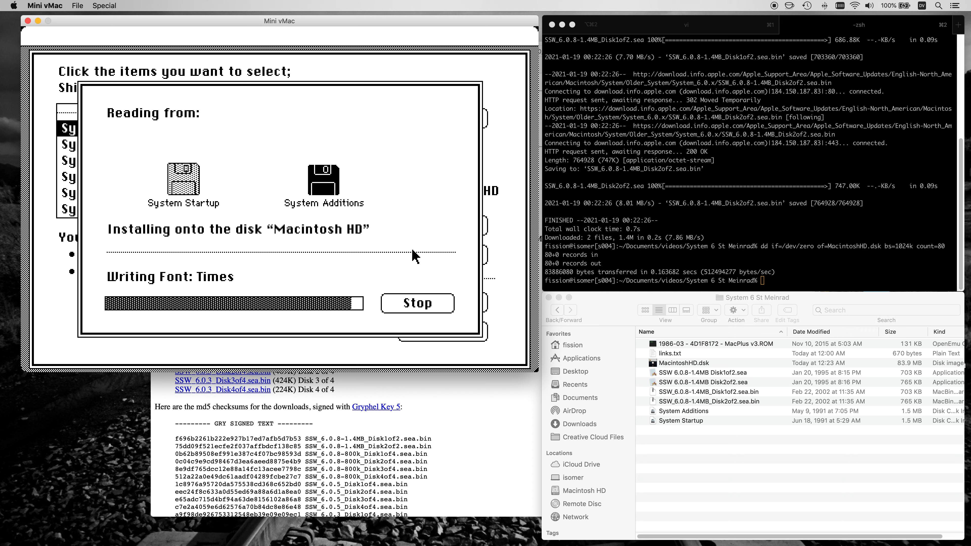
drag(689, 423, 437, 233)
click(407, 264)
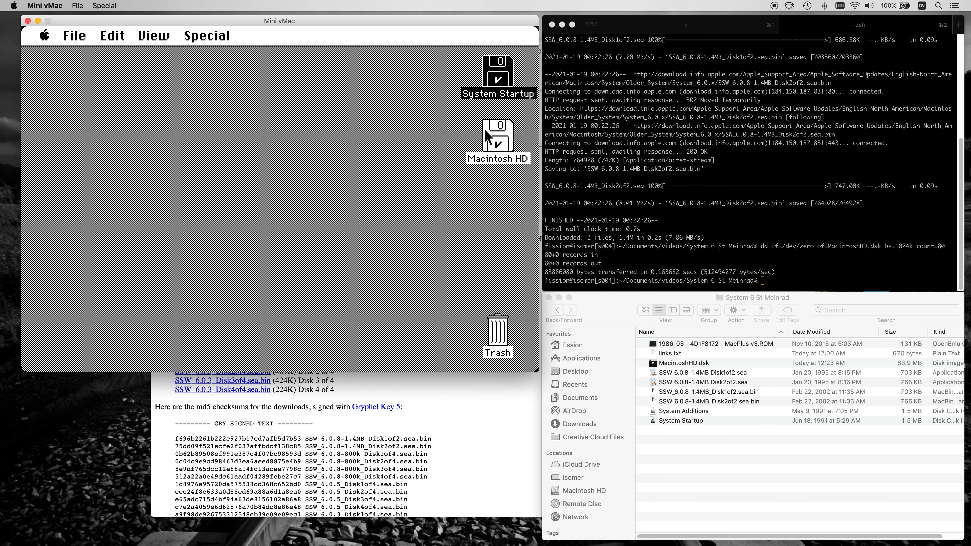
Check the contents of Macintosh HD, then restart the emulated Mac and boot it from MacintoshHD.dsk.
double_click(488, 136)
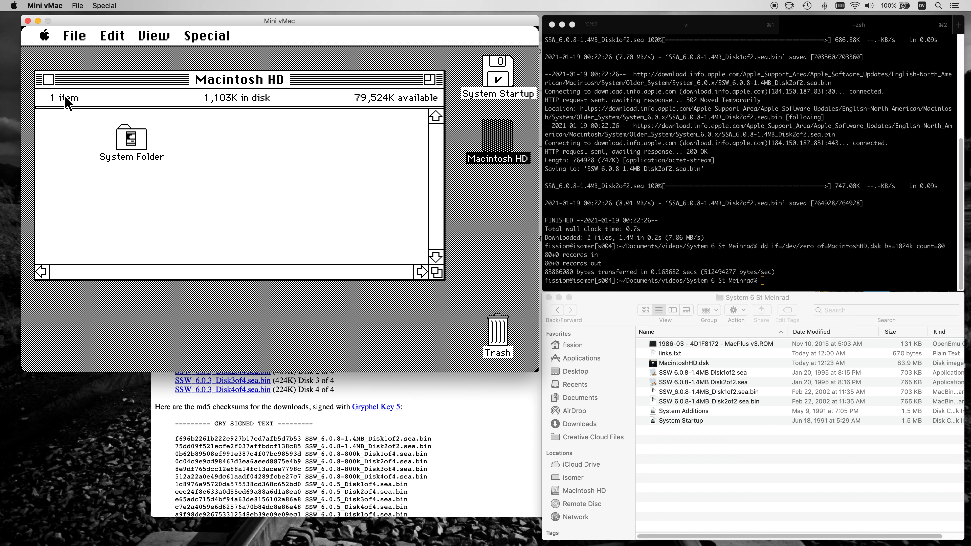
click(48, 79)
click(201, 38)
drag(202, 38, 250, 133)
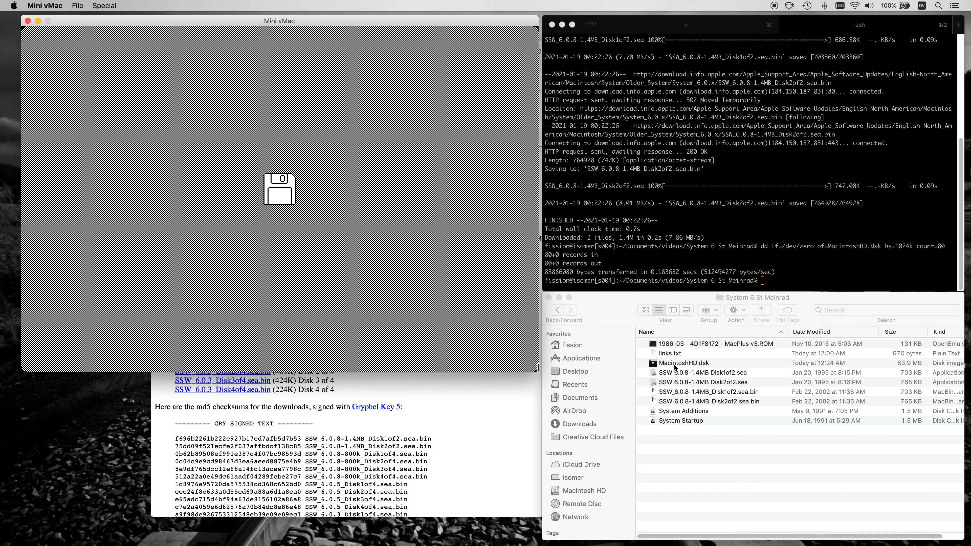
drag(673, 363, 309, 182)
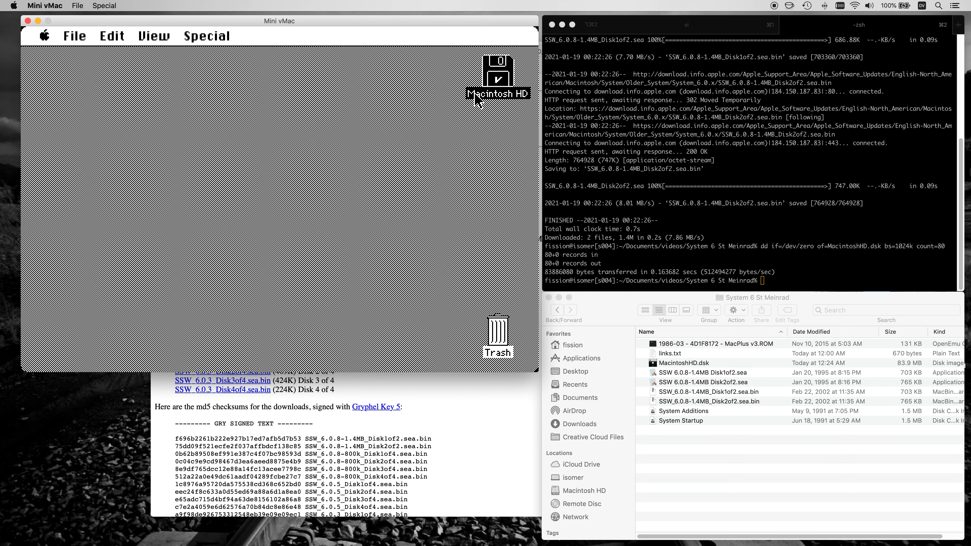
View the contents of the startup disk Macintosh HD and close its window.
click(490, 120)
click(497, 78)
double_click(496, 86)
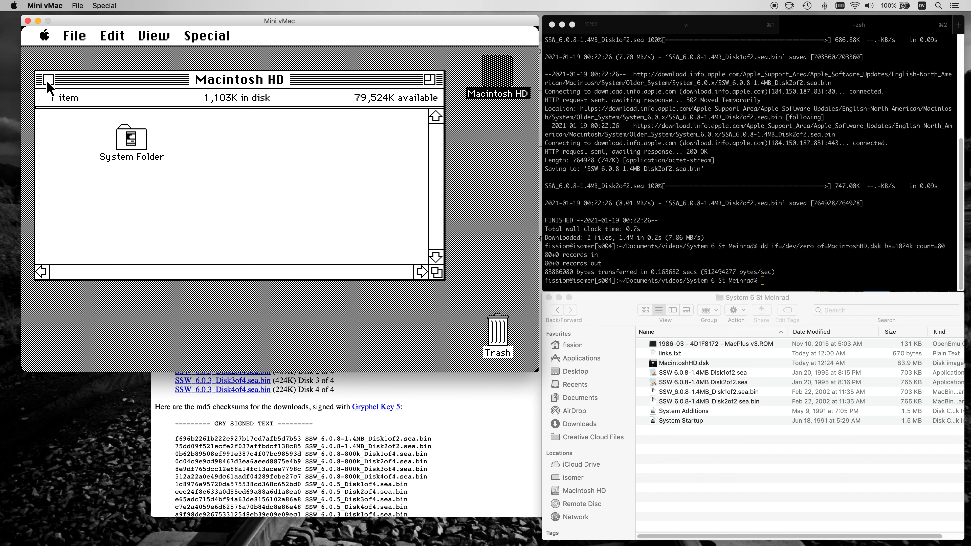
click(48, 80)
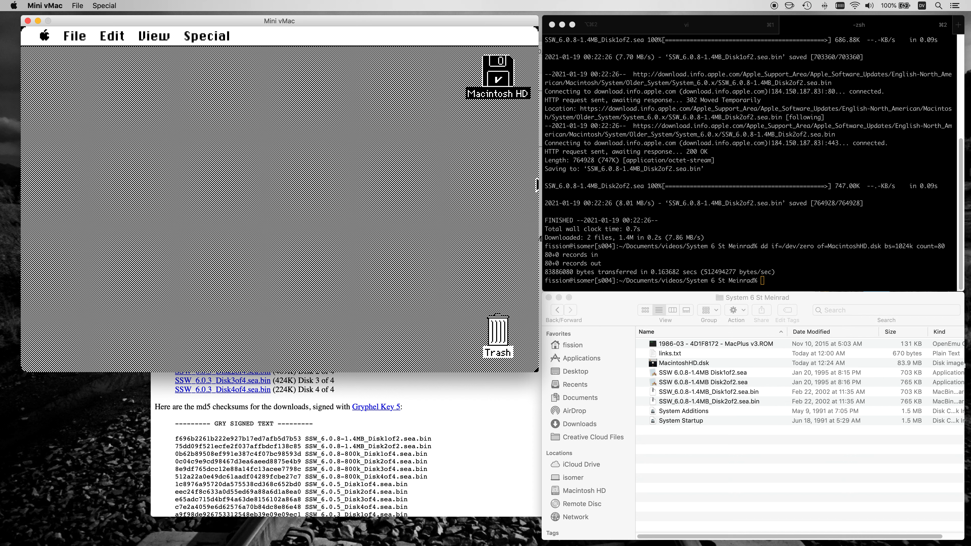
Copy the Mini vMac Extras address from the links file in iTerm2 and open it in a new Safari tab.
click(683, 25)
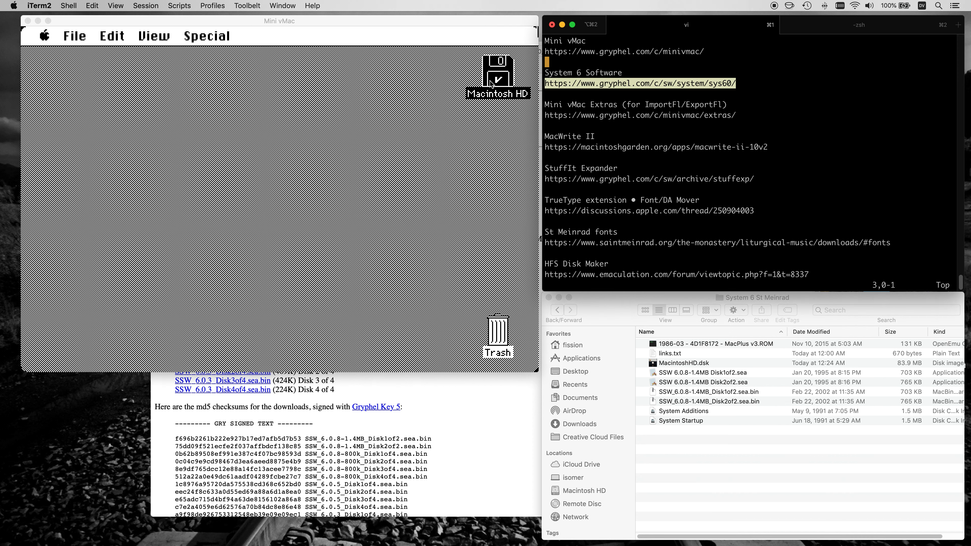
drag(545, 116, 736, 115)
key(super+c)
click(467, 417)
key(super+t)
key(super+v)
key(Return)
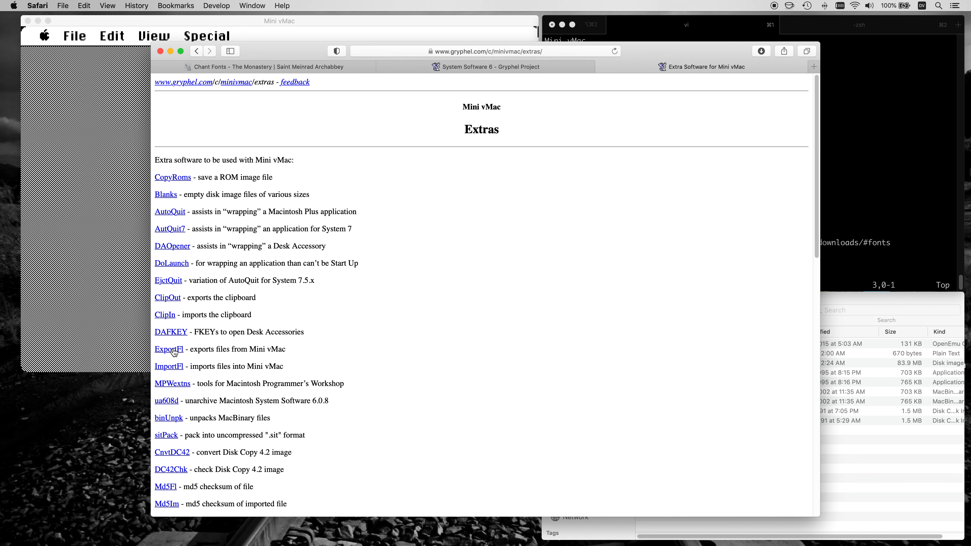
Copy the exportfl-1.3.1.zip link from the ExportFl page and enter it in a wget command in the terminal.
click(171, 350)
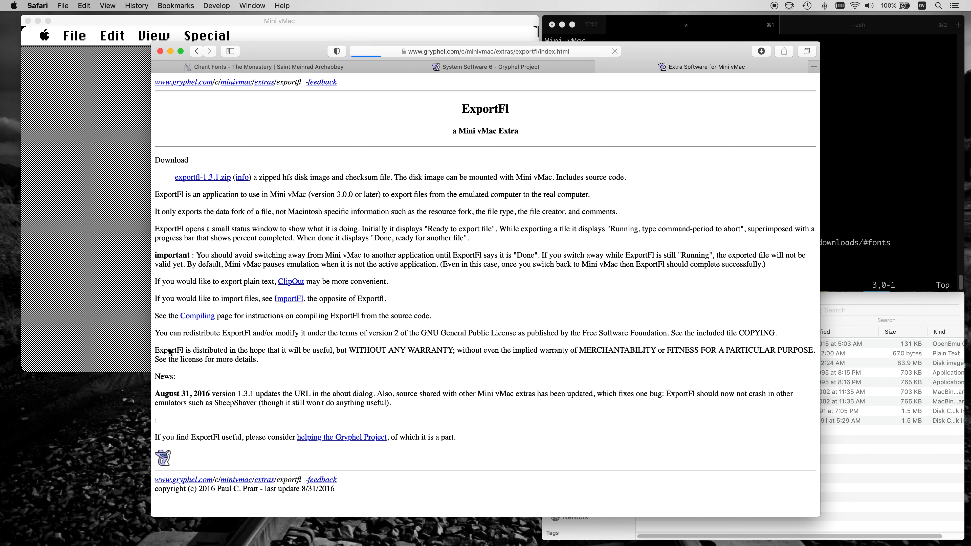
right_click(219, 180)
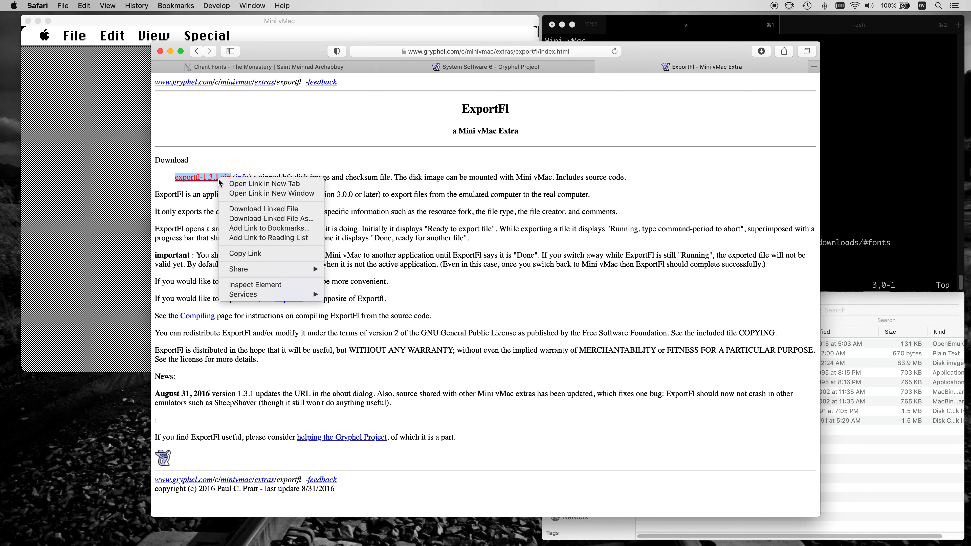
click(268, 254)
click(867, 247)
key(super+2)
text(wget)
key(super+v)
Copy the importfl-1.2.2.zip link from the ImportFl page, add it to the wget command, and download both archives.
click(241, 81)
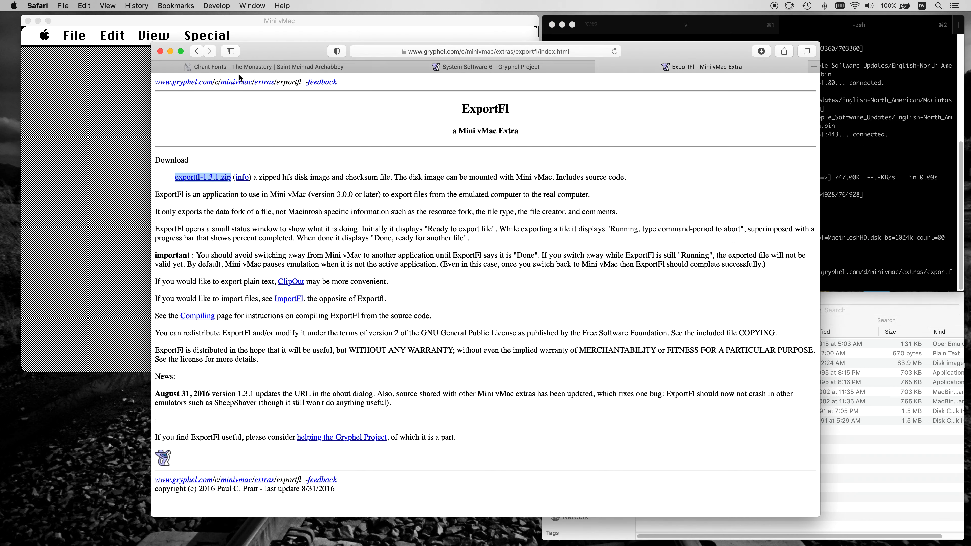
click(196, 51)
click(178, 368)
right_click(220, 177)
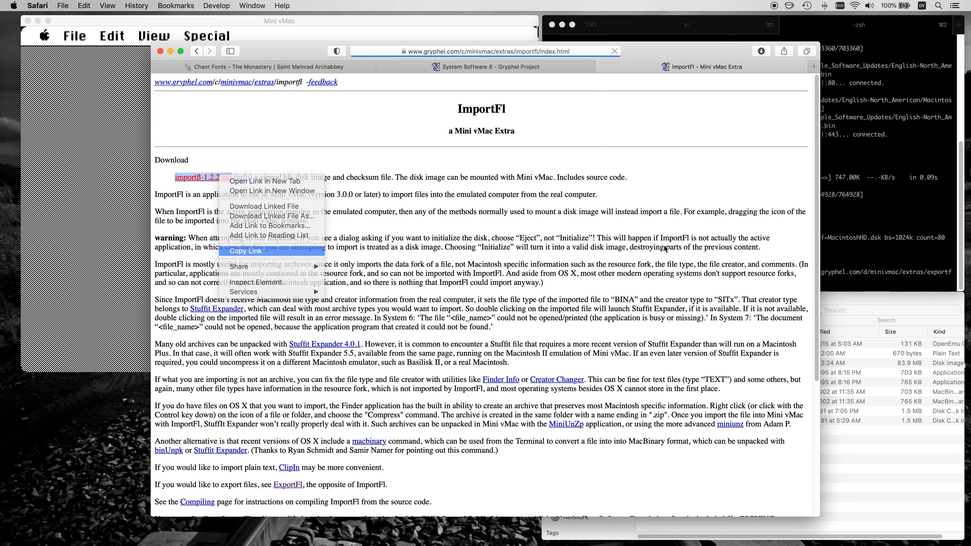
key(Return)
key(super+Tab)
key(super+v)
key(Return)
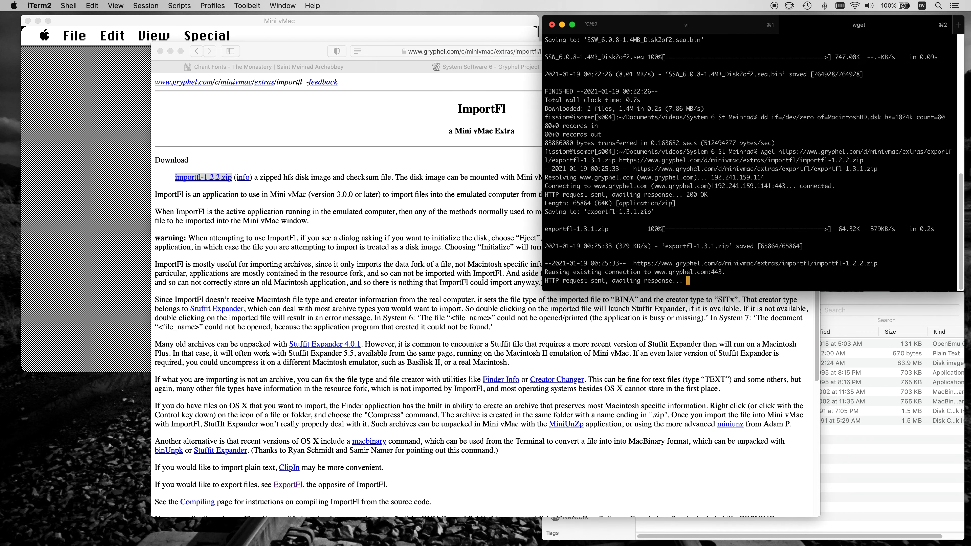
Extract exportfl-1.3.1.zip and importfl-1.2.2.zip in Finder and expand both resulting folders.
click(913, 482)
click(696, 365)
shift+click(696, 355)
key(super+o)
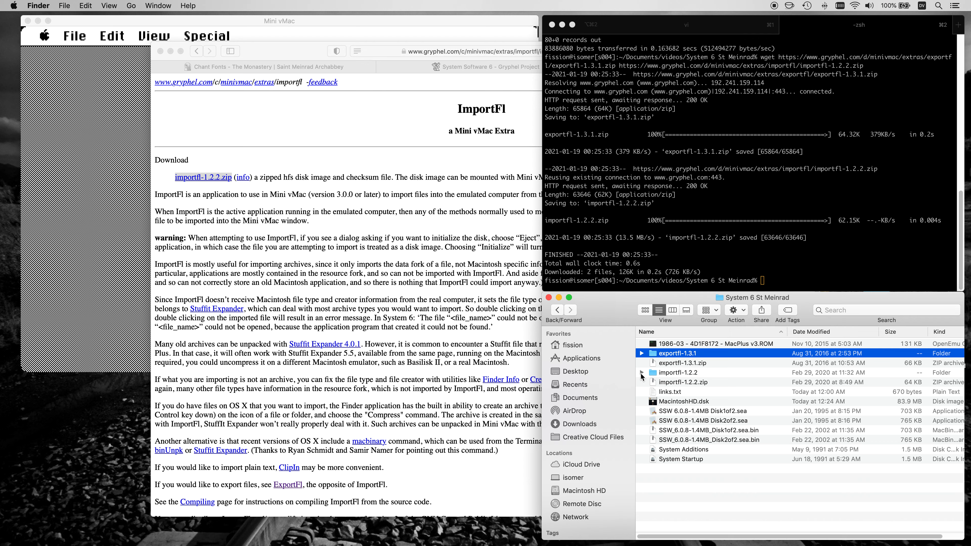
click(642, 373)
click(642, 353)
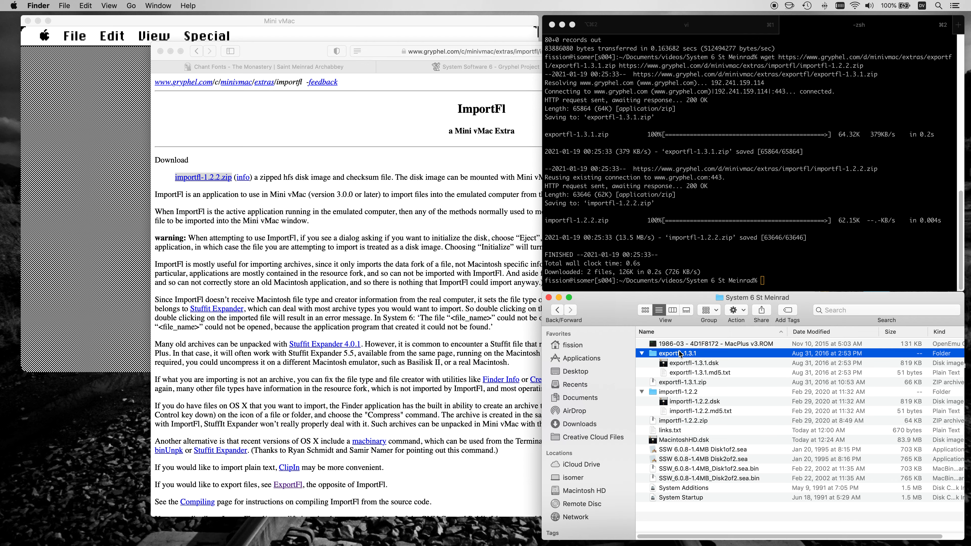
Mount exportfl-1.3.1.dsk in Mini vMac, copy the ExportFl application to Macintosh HD, and eject the ExportFl disk.
click(154, 36)
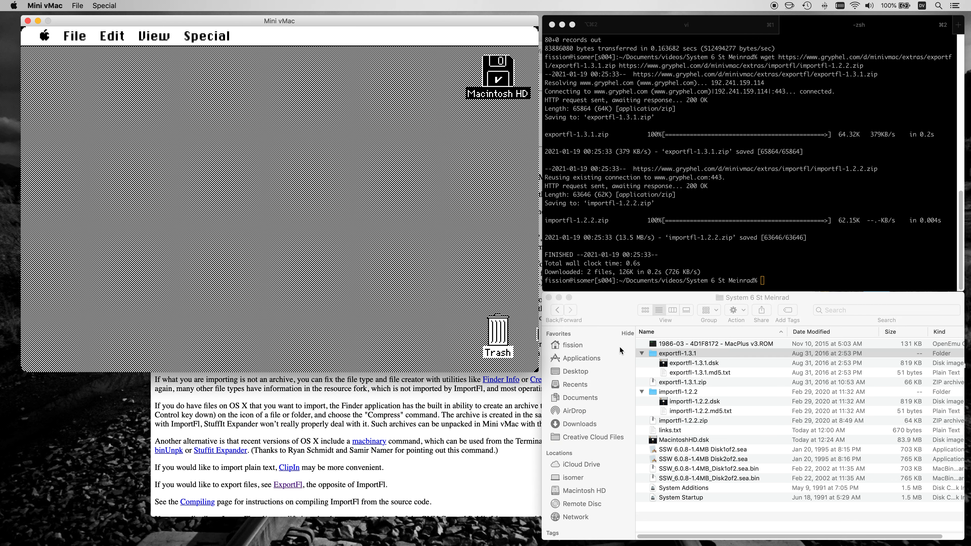
click(701, 364)
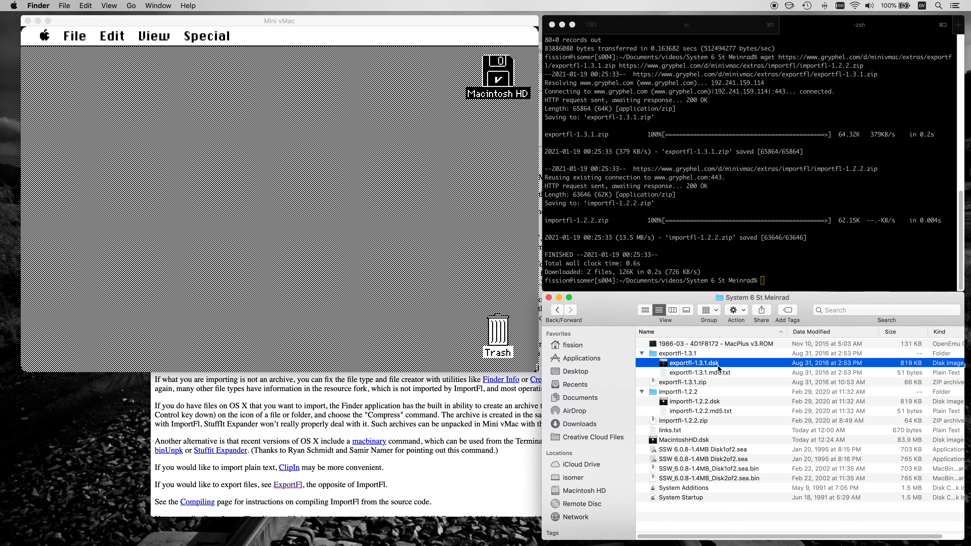
drag(696, 367, 533, 169)
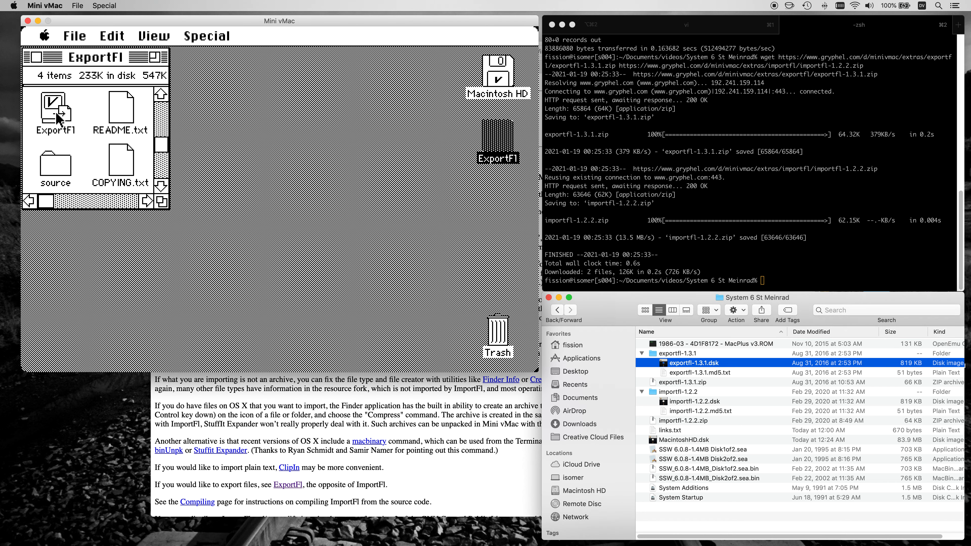
drag(51, 117, 501, 87)
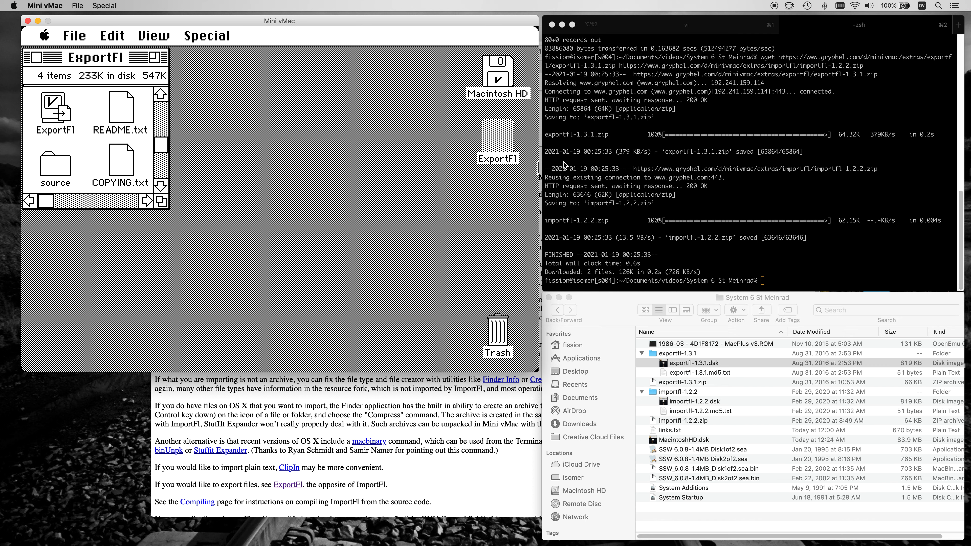
drag(503, 145, 498, 332)
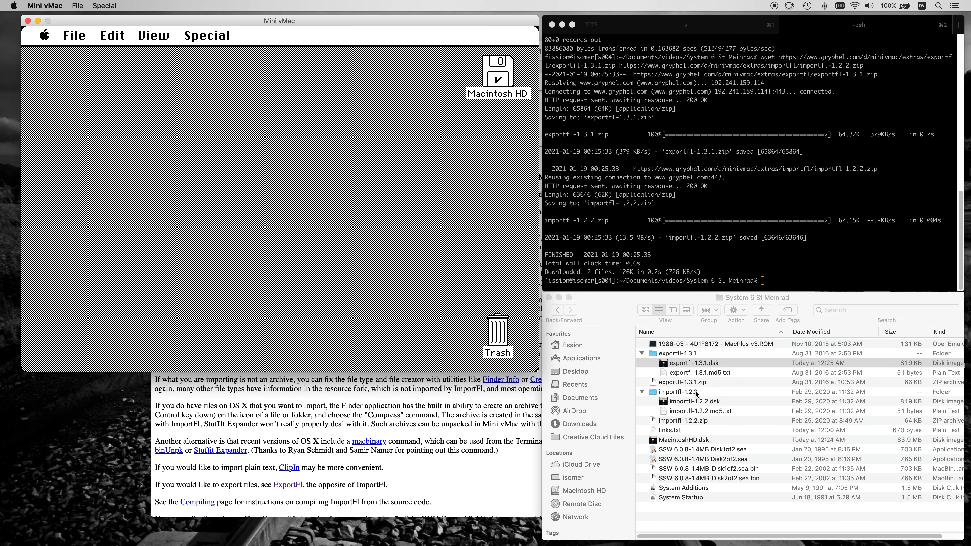
Mount importfl-1.2.2.dsk in Mini vMac, copy the ImportFl application to Macintosh HD, and eject the ImportFl disk.
drag(695, 405, 423, 180)
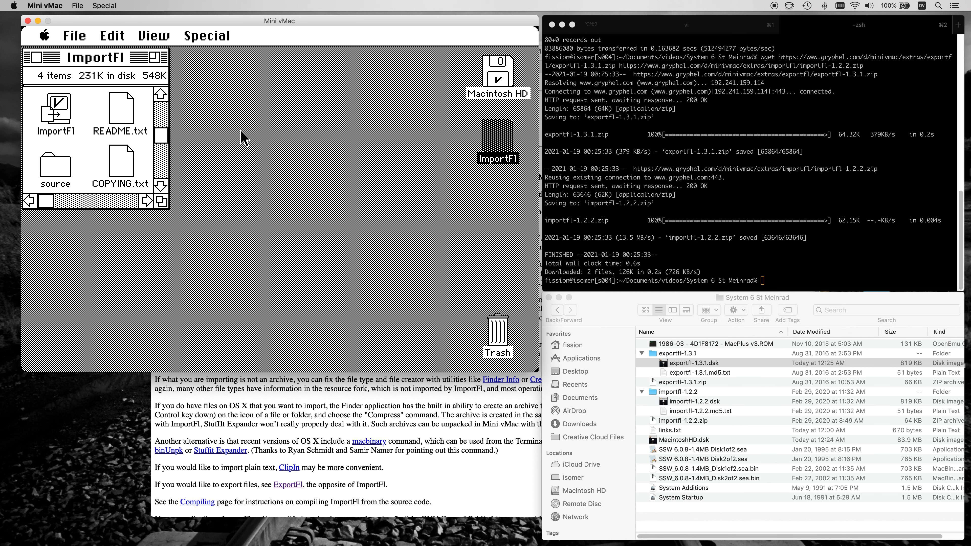
click(57, 115)
drag(57, 116, 497, 77)
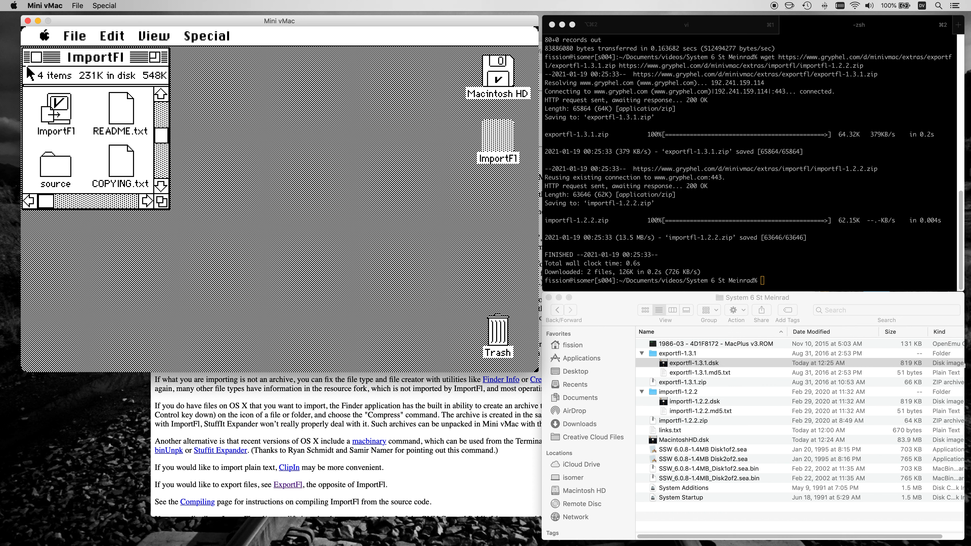
drag(498, 147, 496, 339)
Copy the MacWrite II address from the links file in iTerm2 and open it in a new Safari tab.
click(677, 30)
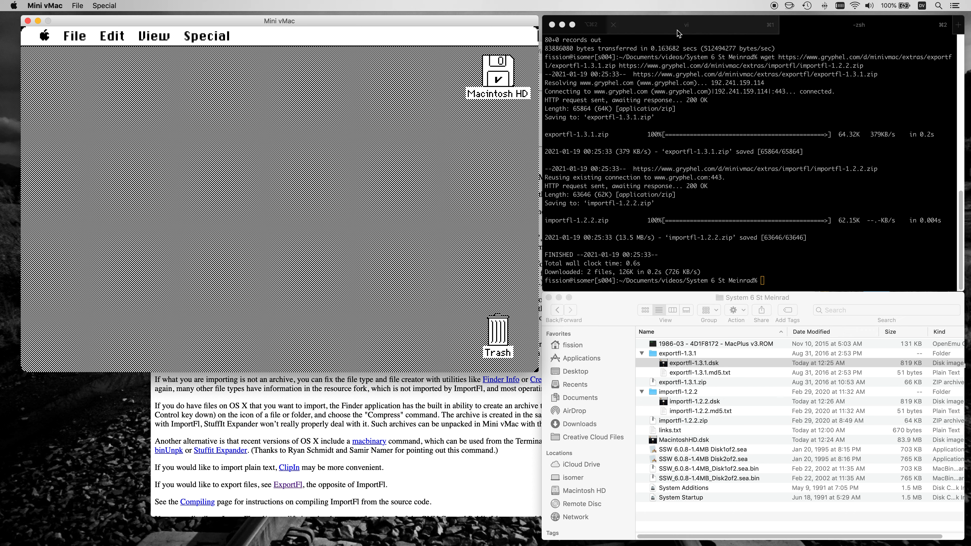
click(676, 23)
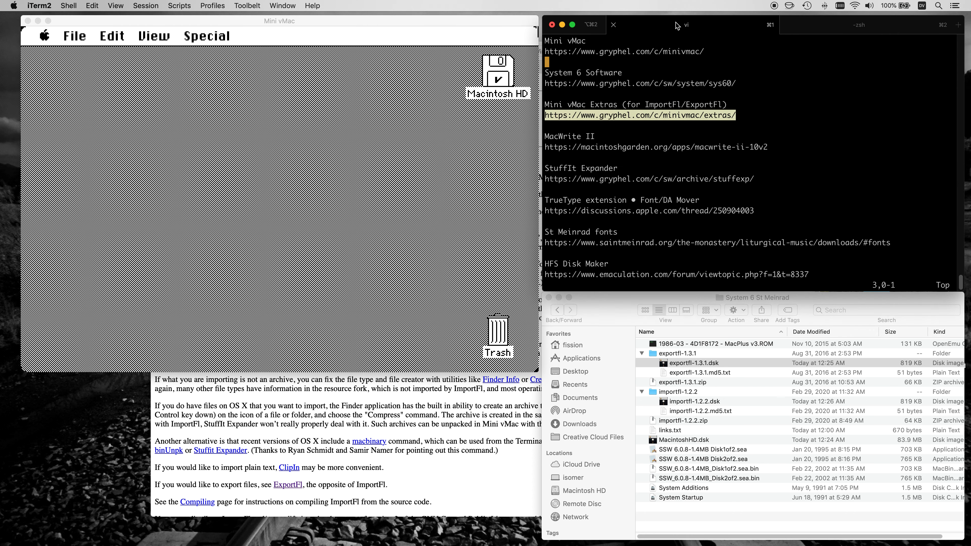
triple_click(552, 149)
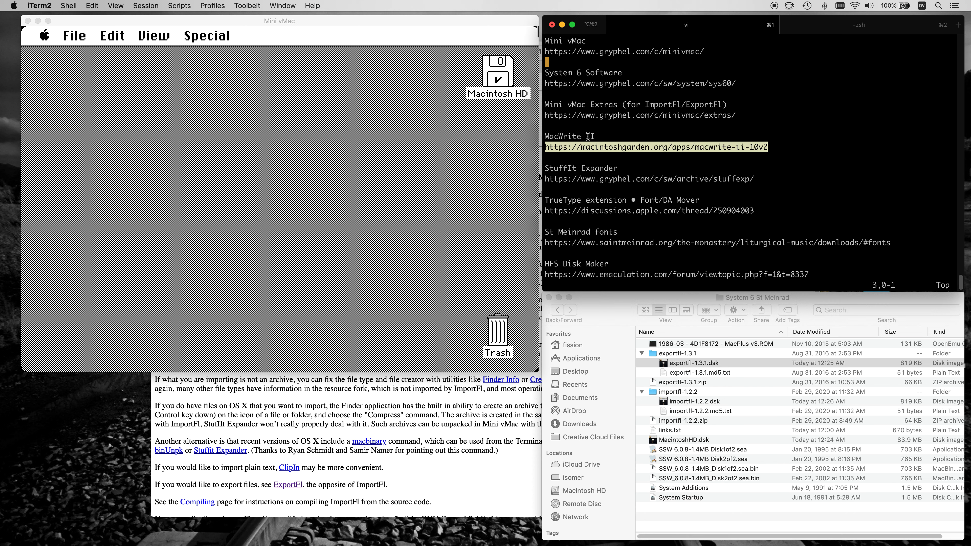
right_click(580, 148)
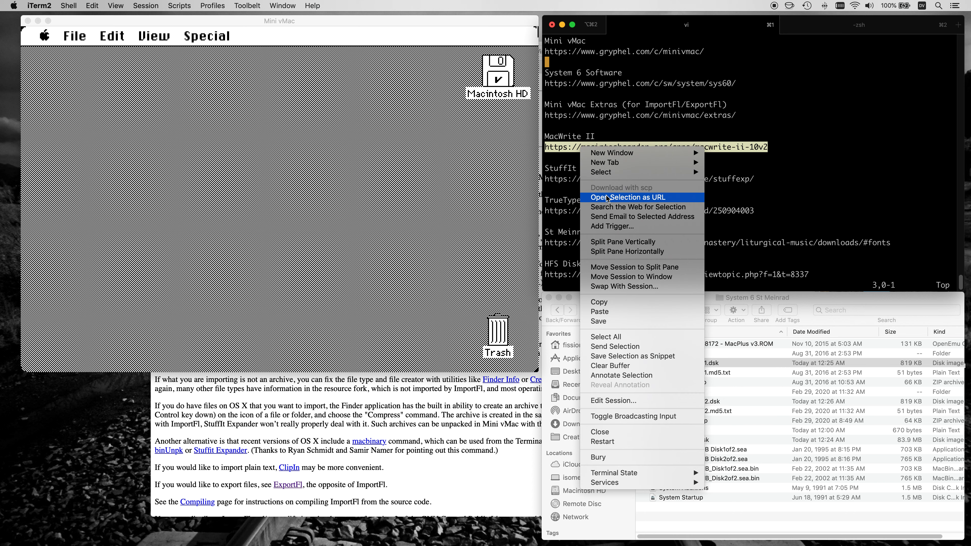
click(620, 306)
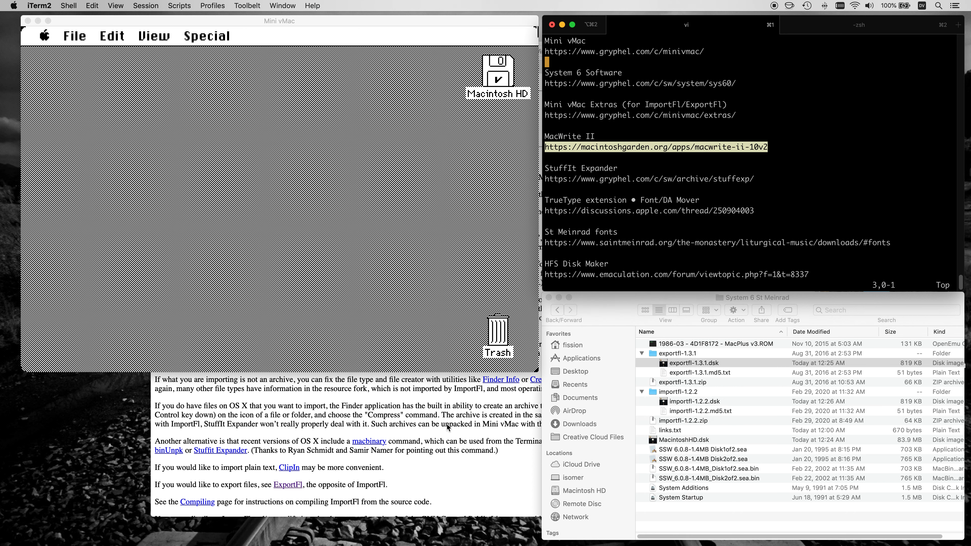
click(432, 444)
key(super+t)
key(super+v)
key(Return)
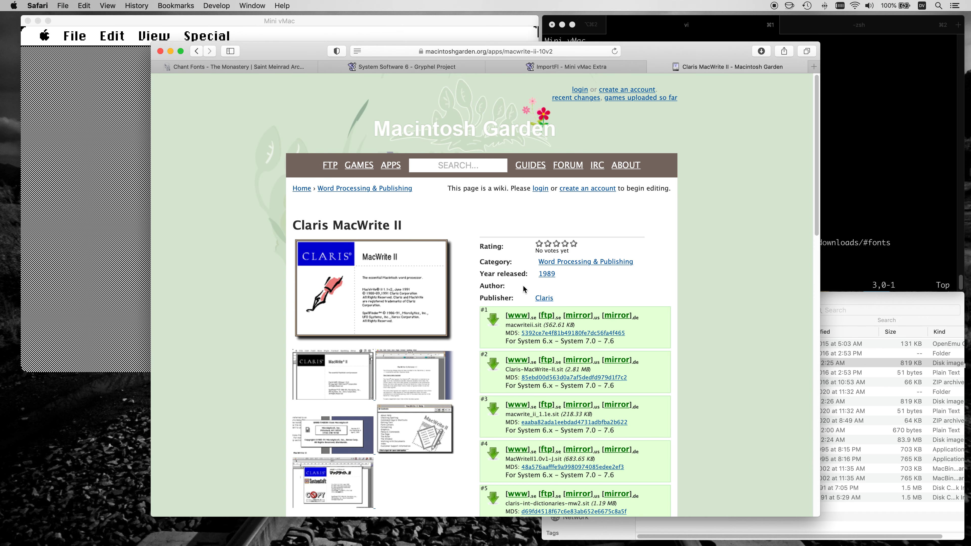
Copy the first MacWrite II download link (macwriteii.sit) from Macintosh Garden and download it with wget in iTerm2.
click(519, 316)
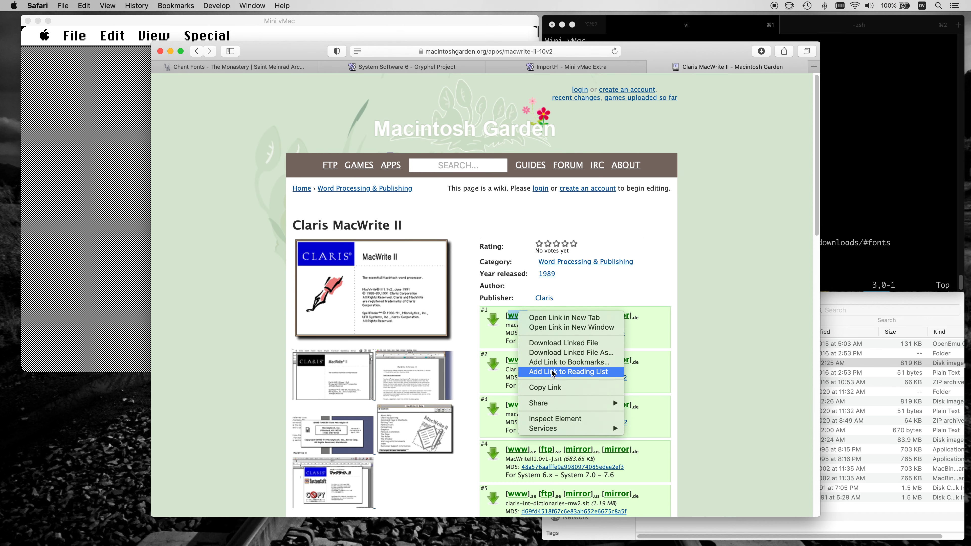
click(535, 391)
click(858, 192)
key(super+2)
text(wget)
key(super+v)
key(Return)
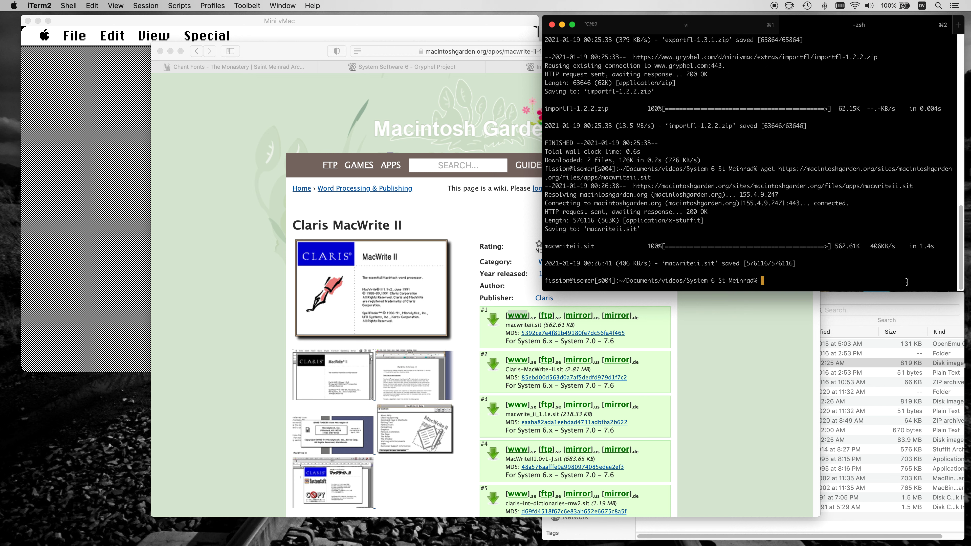
Collapse the exportfl-1.3.1 and importfl-1.2.2 folders in Finder and extract macwriteii.sit, dismissing the disk image warning.
click(910, 301)
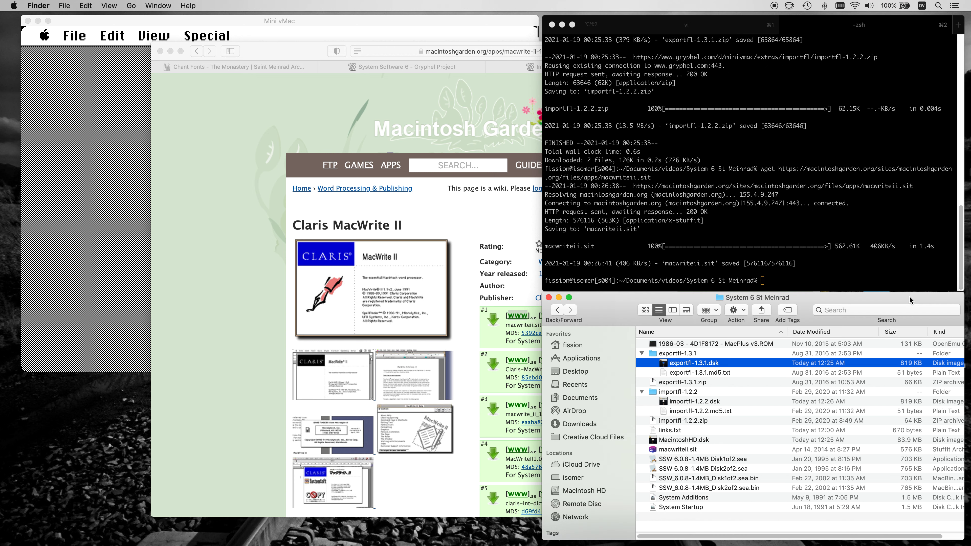
click(642, 354)
click(642, 373)
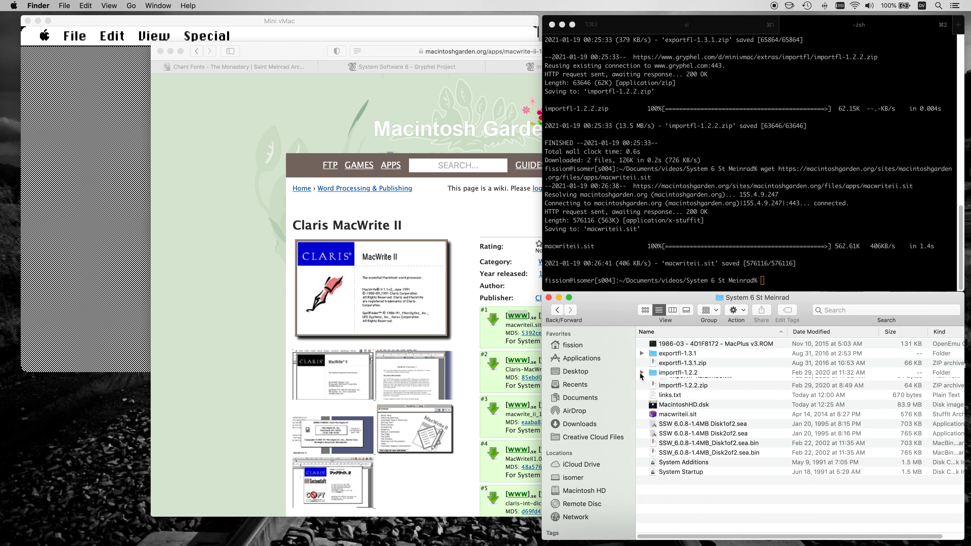
double_click(655, 412)
click(654, 320)
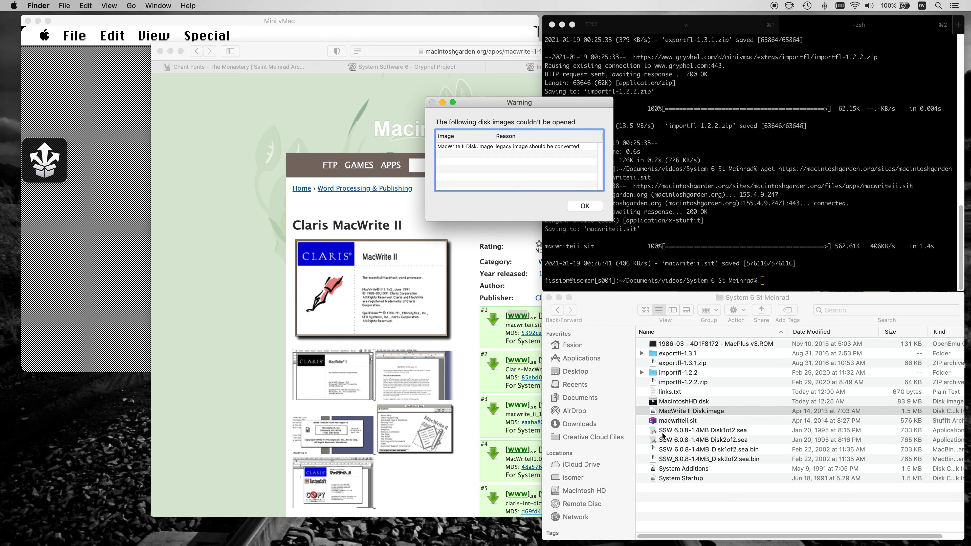
click(585, 206)
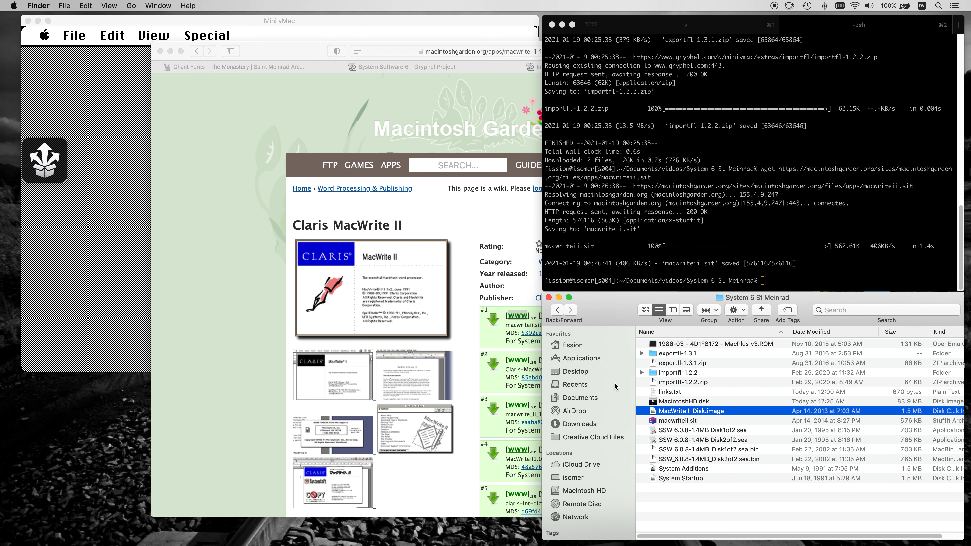
Mount MacWrite II Disk.image in Mini vMac and open the Macintosh HD volume.
click(192, 27)
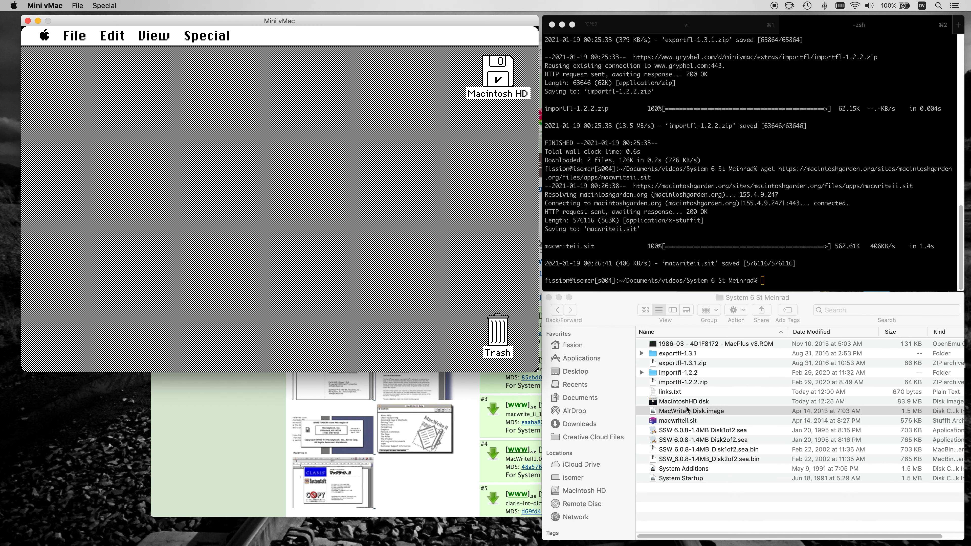
drag(689, 410, 458, 198)
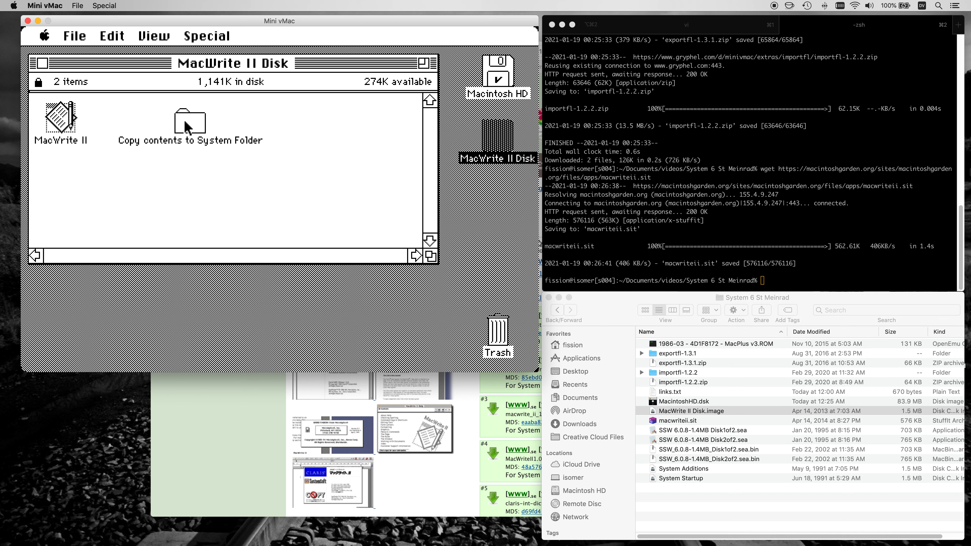
double_click(512, 74)
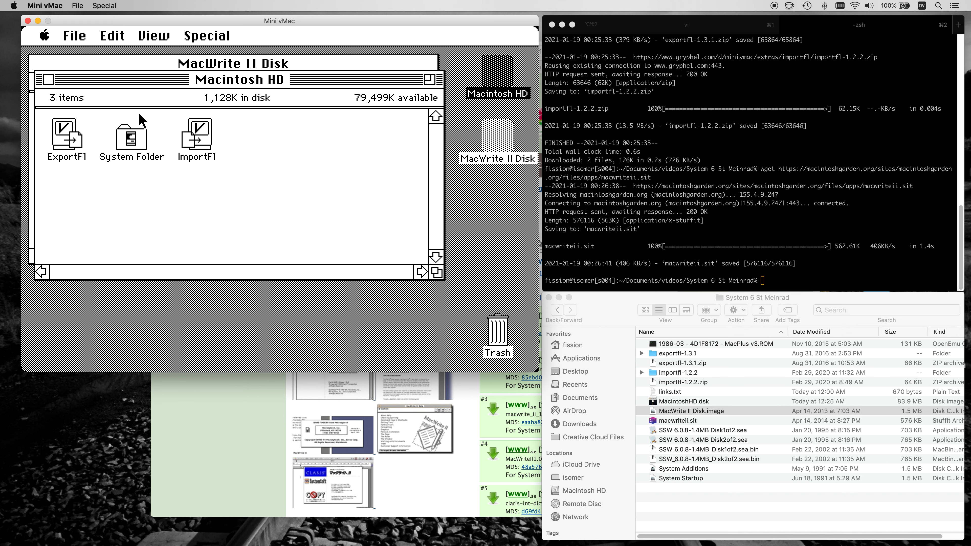
Copy all files from the MacWrite disk's "Copy contents to System Folder" folder into the System Folder on Macintosh HD.
drag(138, 84, 138, 84)
drag(167, 200, 440, 296)
click(192, 122)
drag(295, 200, 431, 354)
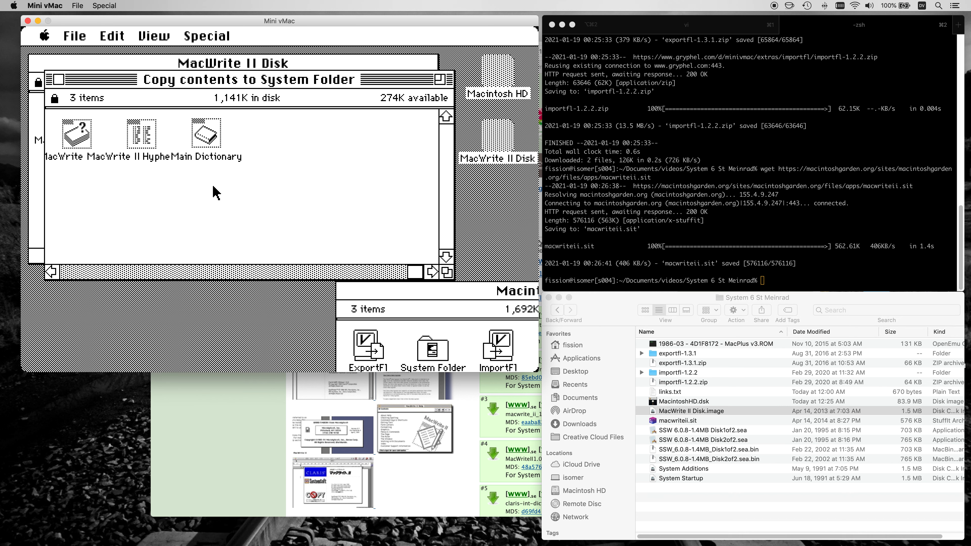
click(56, 78)
Copy the MacWrite II application to Macintosh HD and eject the MacWrite II Disk.
drag(417, 294, 214, 175)
double_click(63, 118)
drag(353, 208, 490, 76)
click(466, 298)
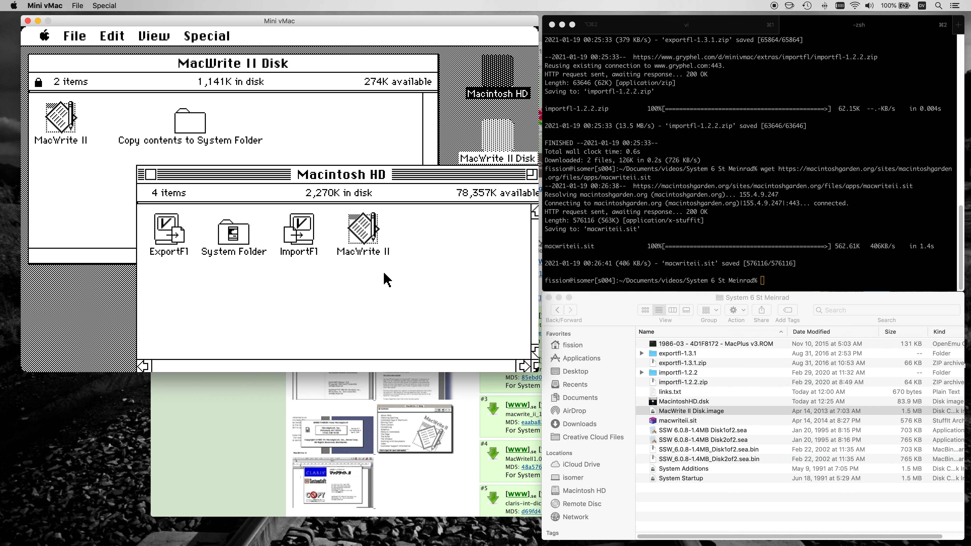
drag(475, 175, 369, 77)
drag(504, 134, 499, 333)
drag(313, 77, 312, 63)
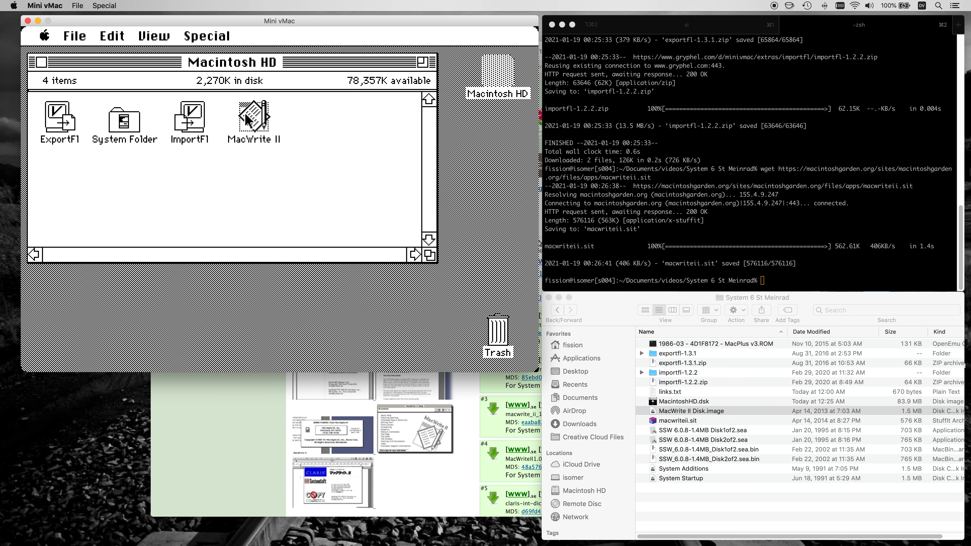
Launch MacWrite II and personalize it with the owner's name and the company "Salvage and Really Wild Stuff Co".
double_click(246, 117)
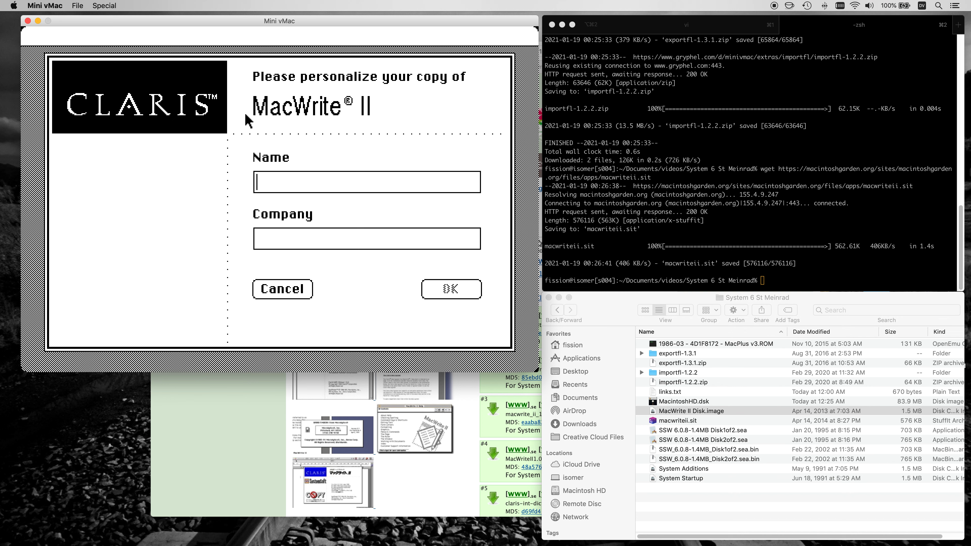
text(Zaphod)
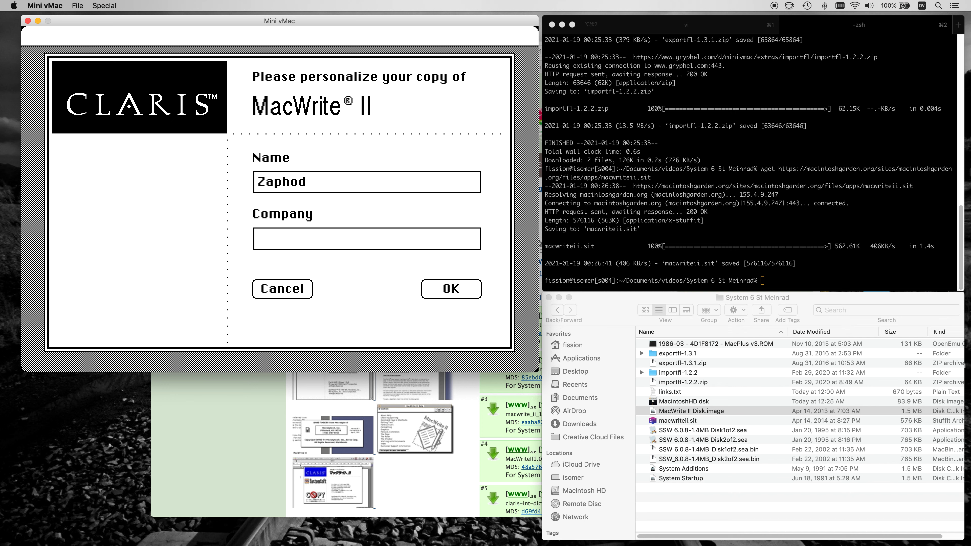
text( Beeblebrox)
text(Really)
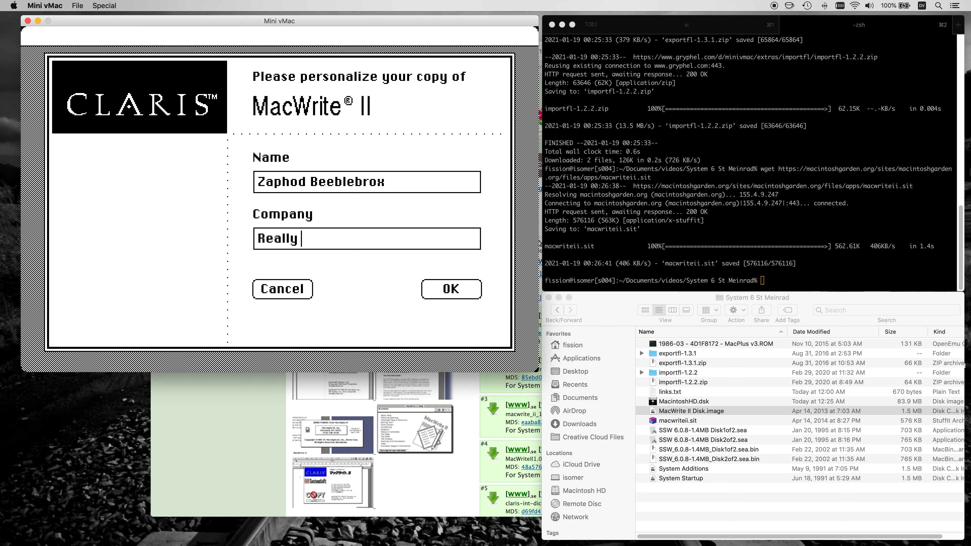
text( Wild)
key(BackSpace)
key(BackSpace)
key(BackSpace)
key(BackSpace)
key(BackSpace)
text(Salvage and Really Wild Stuff Co)
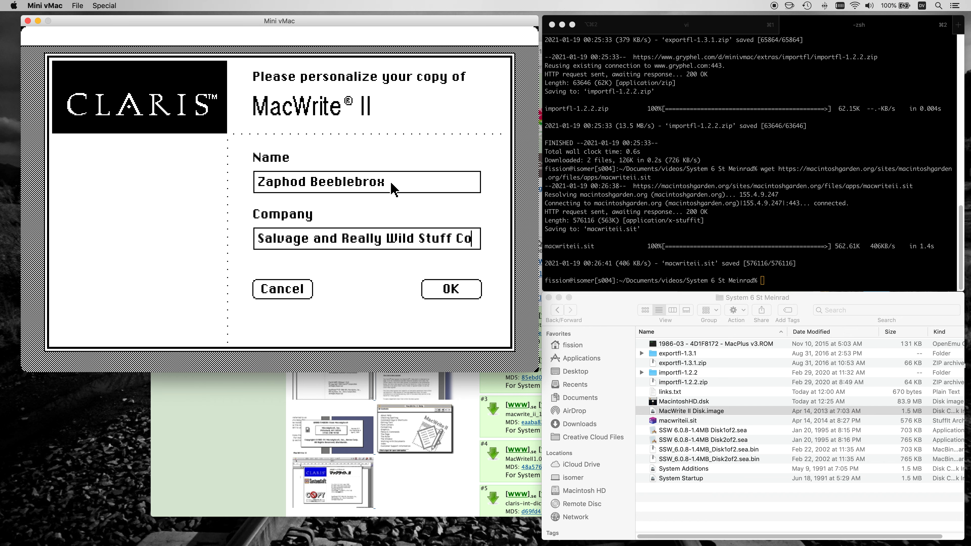
click(456, 290)
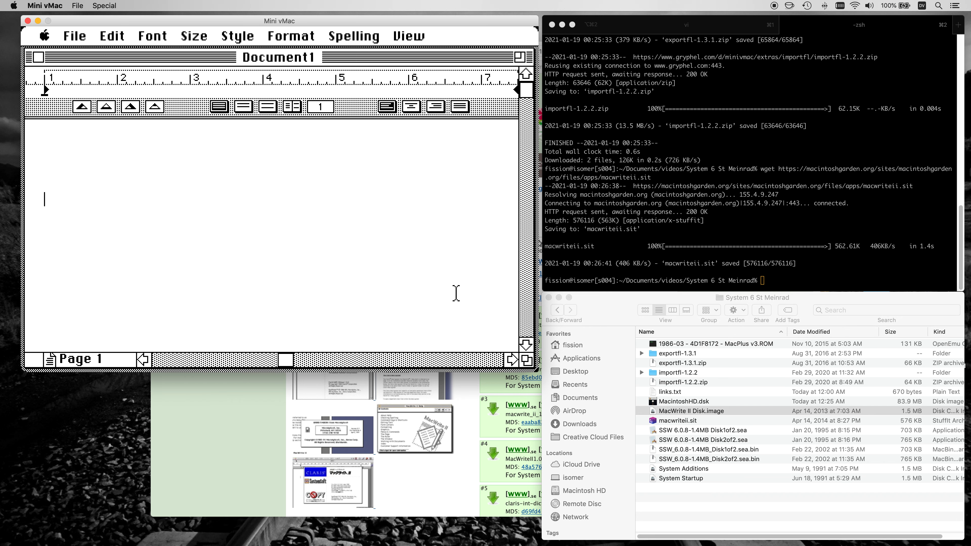
Write "The quick brown fox jumps over a lazzy dog." in the new document and remove the extra z from "lazzy".
text(The quick brown fox jumps over a lazzy dog.)
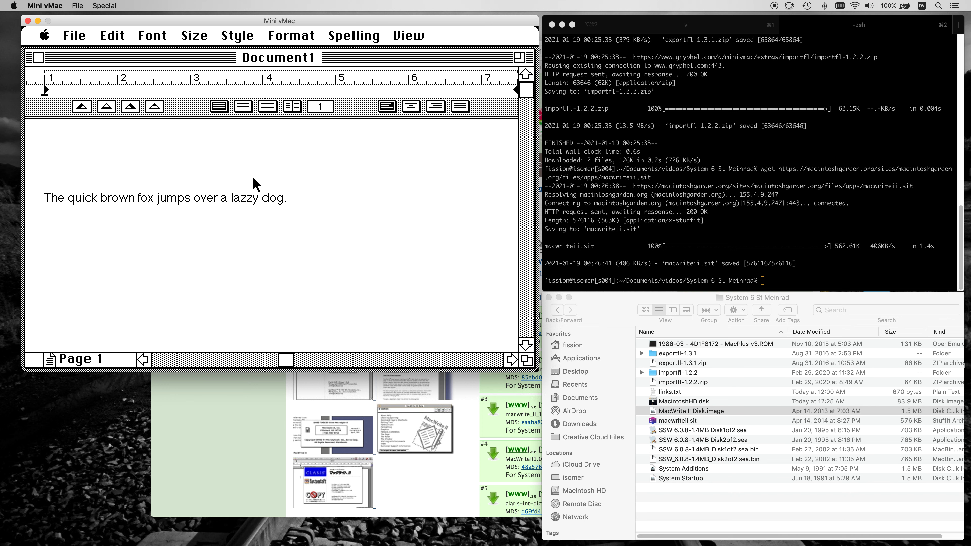
click(250, 198)
key(BackSpace)
View the MacWrite II version information and quit MacWrite II without saving the document.
drag(152, 41, 61, 60)
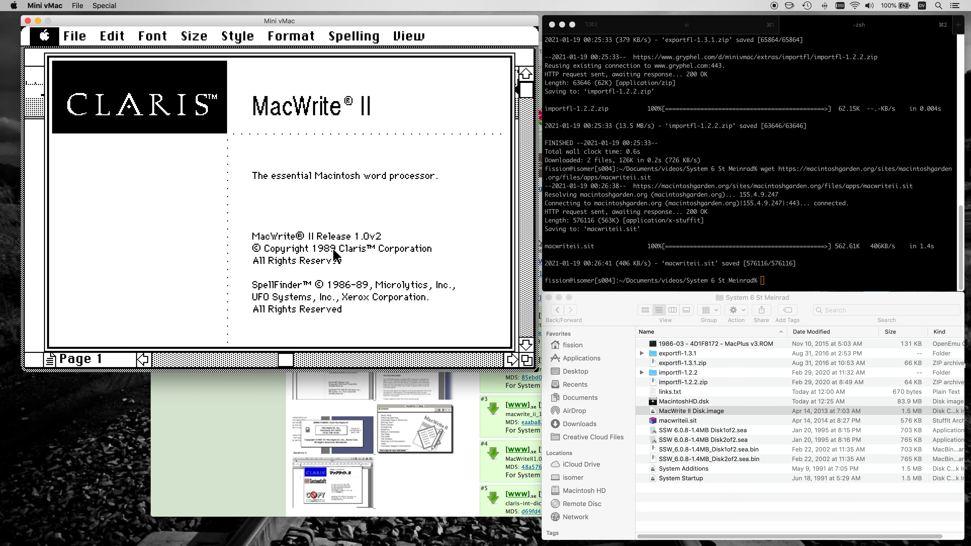
click(189, 229)
drag(73, 37, 106, 330)
click(200, 222)
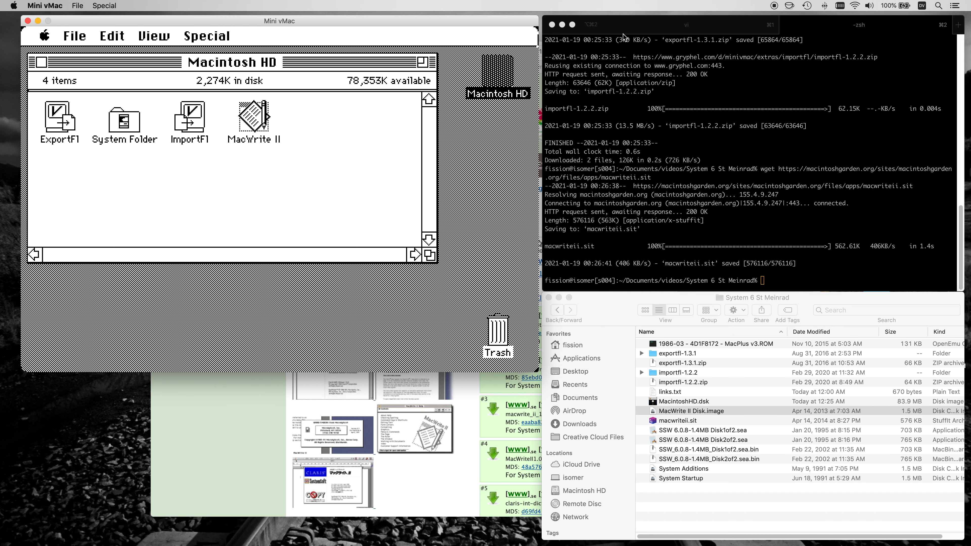
Copy the StuffIt Expander address from the links file in iTerm2 and open it in a new Safari tab.
click(627, 26)
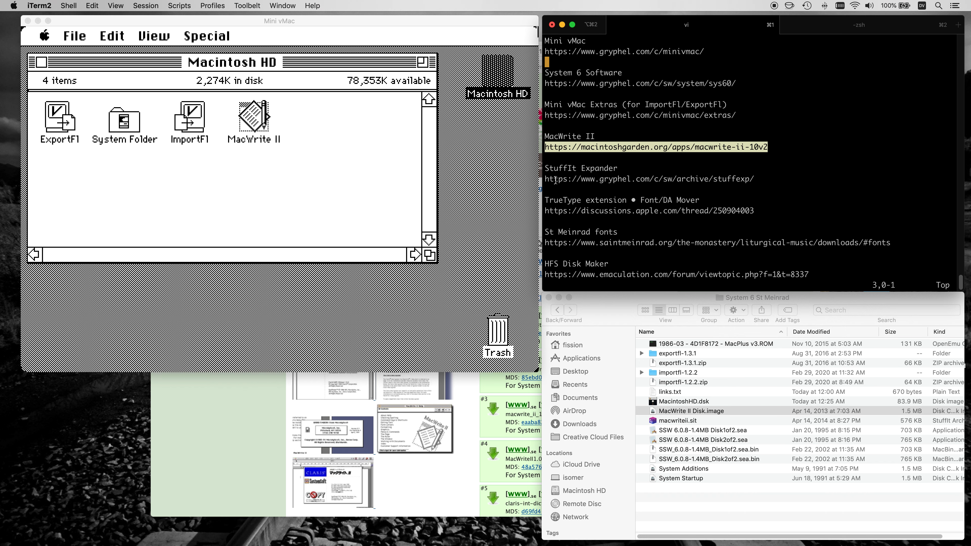
triple_click(639, 179)
key(super+c)
click(473, 429)
key(super+t)
key(super+v)
key(Return)
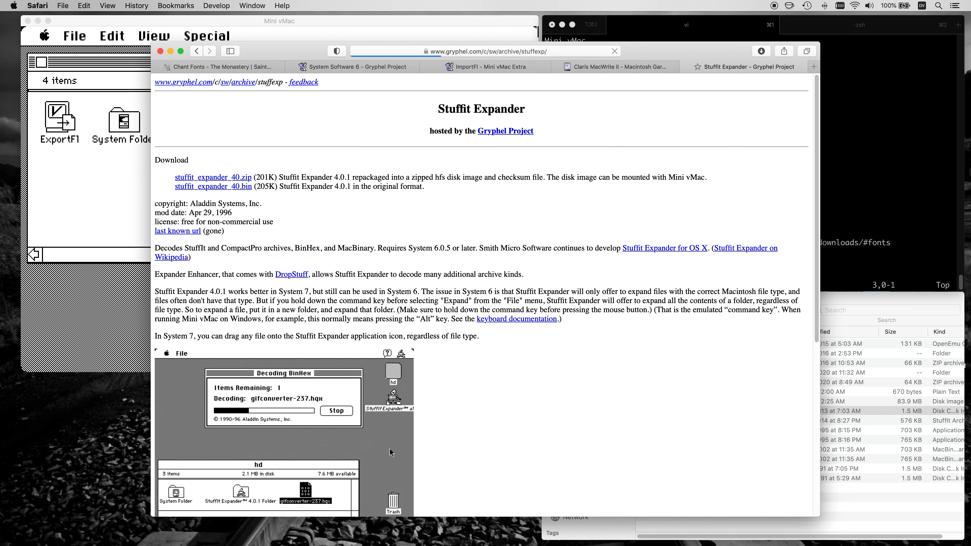
triple_click(385, 177)
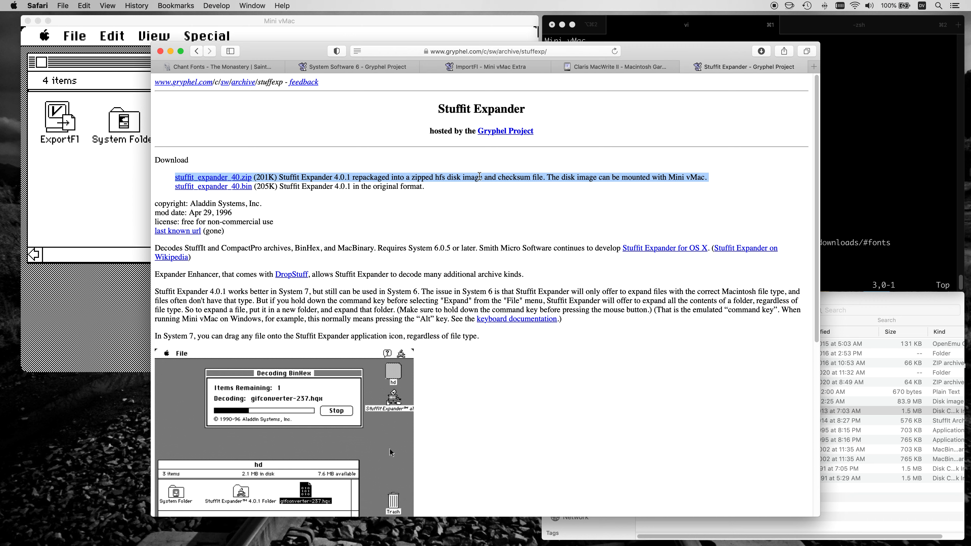
click(234, 178)
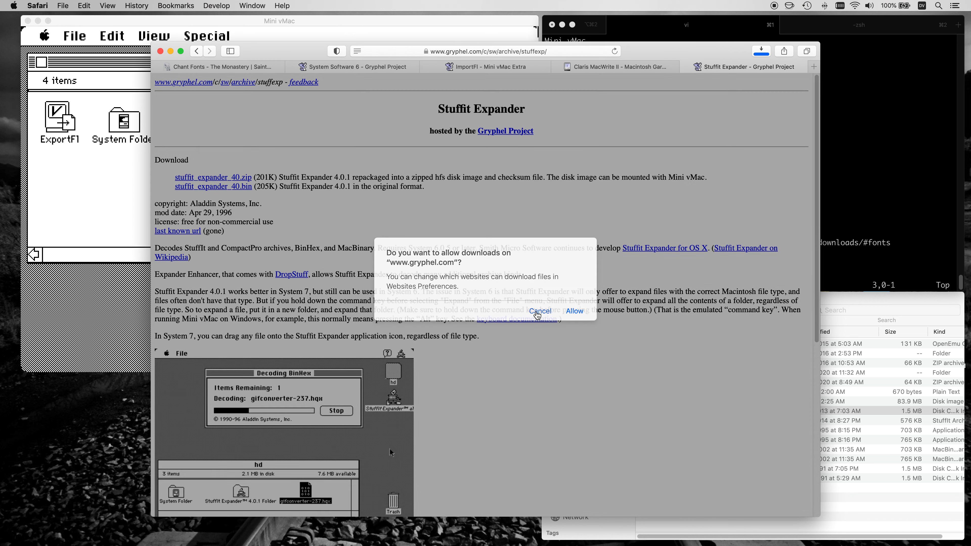
click(535, 312)
Copy the stuffit_expander_40.zip link and download the file with wget in iTerm2.
right_click(252, 180)
click(329, 249)
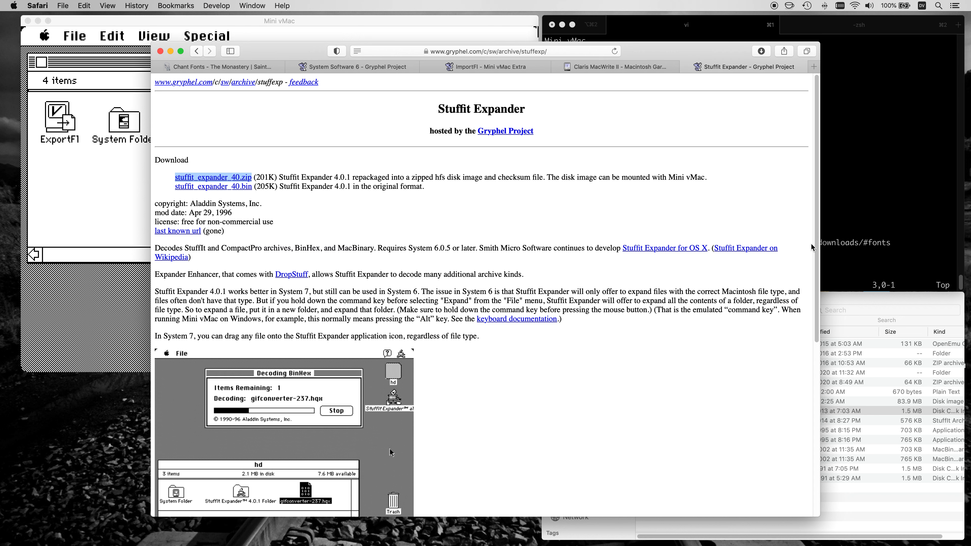
click(852, 235)
key(super+2)
text(wget)
key(super+v)
key(Return)
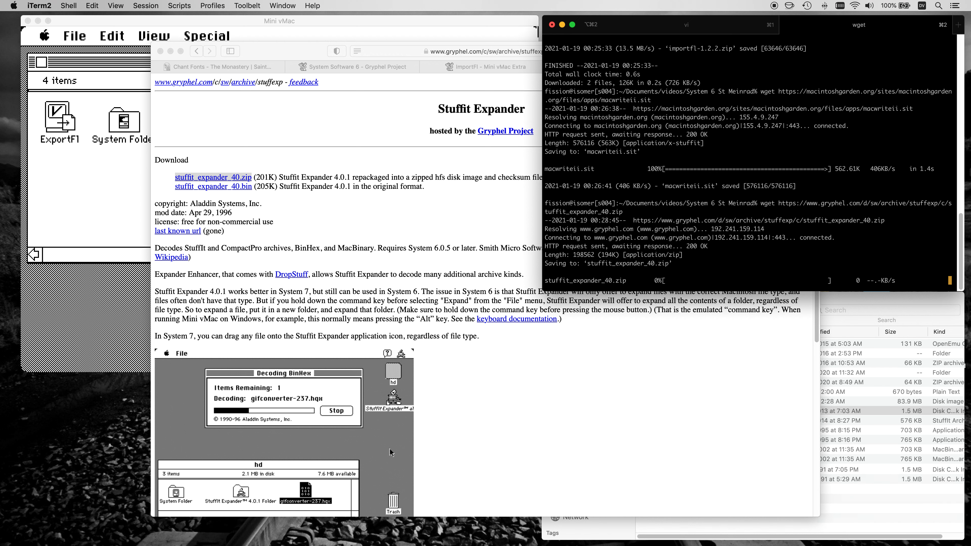
Extract stuffit_expander_40.zip in Finder and expand the resulting folder.
click(906, 469)
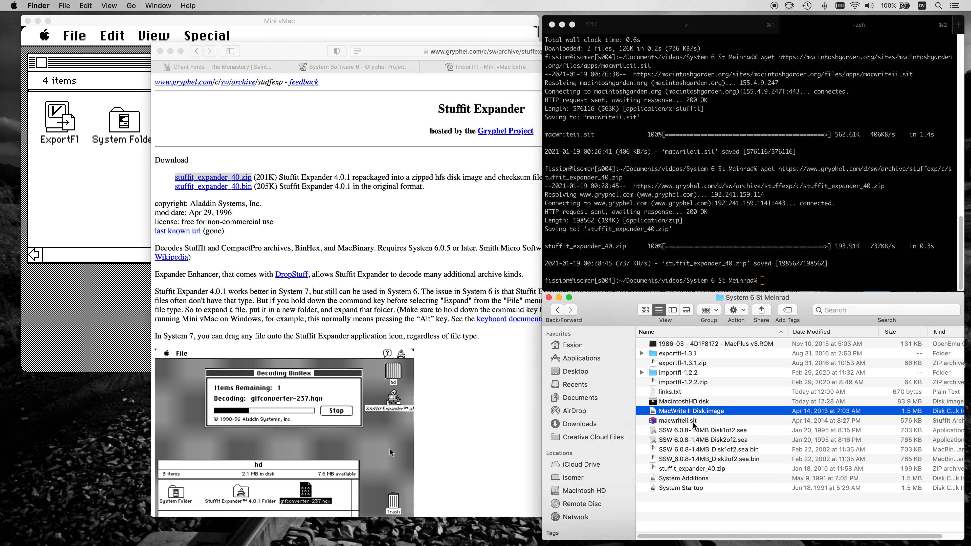
click(693, 473)
double_click(673, 468)
click(641, 469)
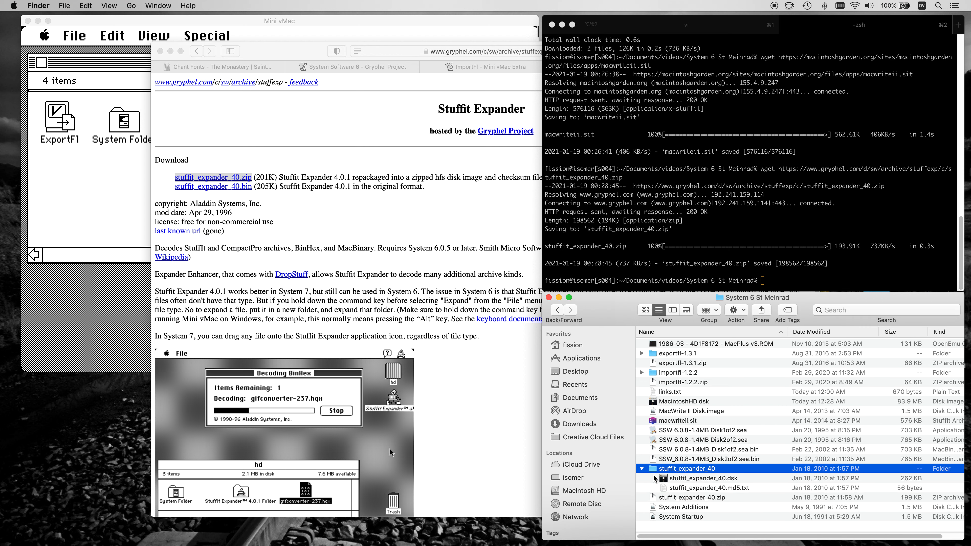
Mount stuffit_expander_40.dsk in Mini vMac and run its installer to install StuffIt Expander 4.0.1 on Macintosh HD.
click(110, 275)
drag(694, 481, 477, 245)
double_click(98, 109)
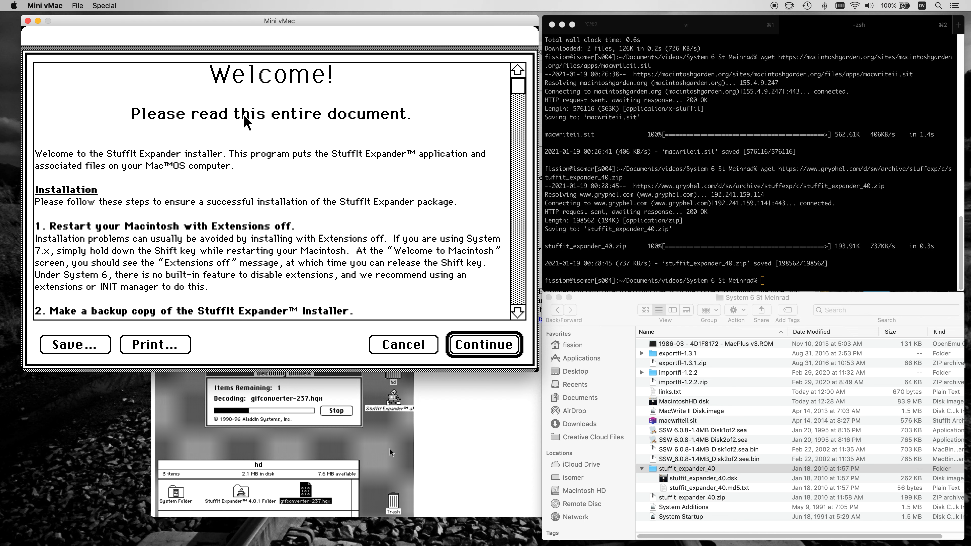
click(469, 349)
click(417, 315)
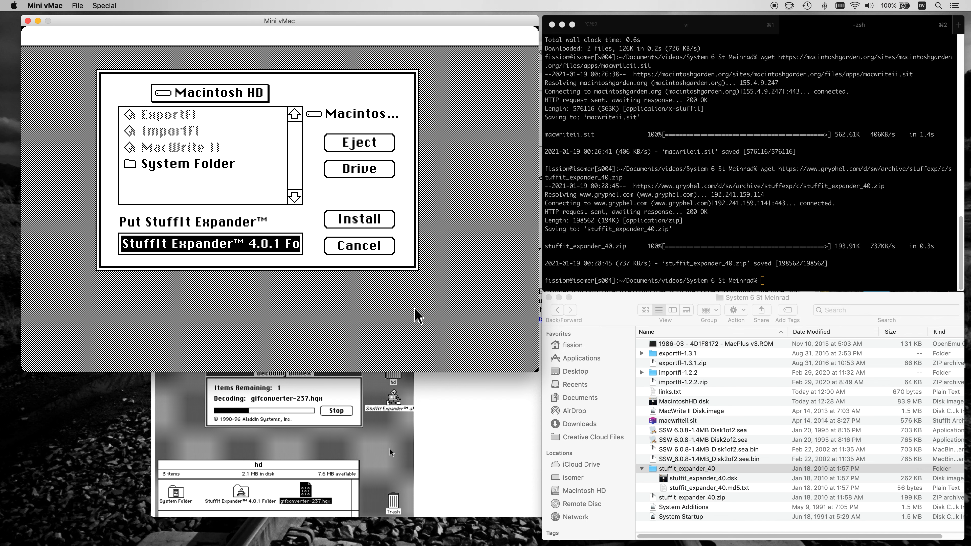
click(353, 221)
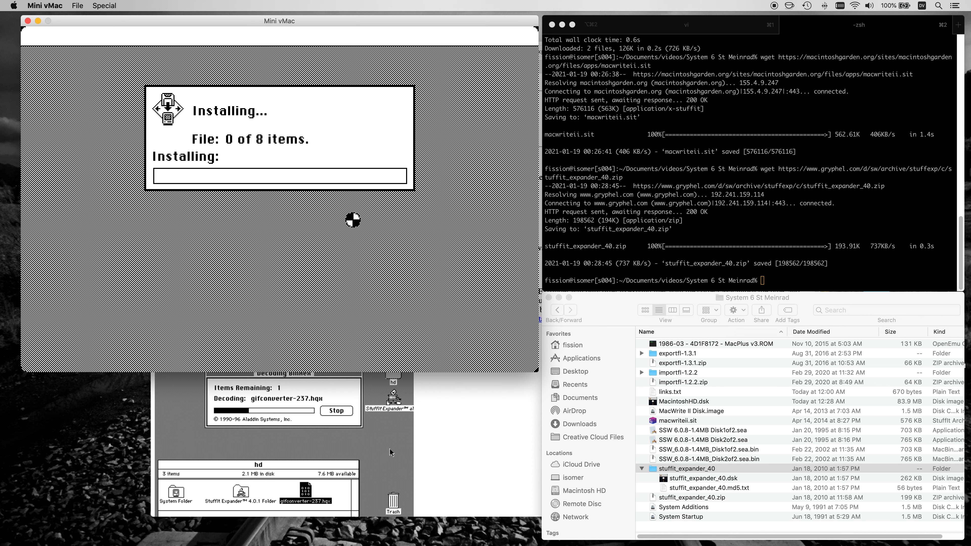
click(410, 170)
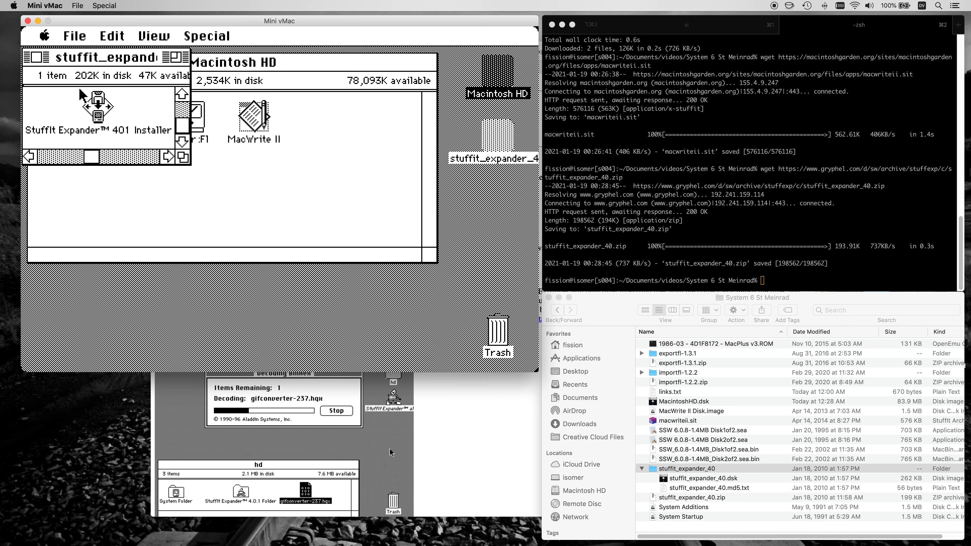
Close the installer disk's window, clean up the icons in the Macintosh HD window, and eject the stuffit_expander_40 disk.
click(36, 56)
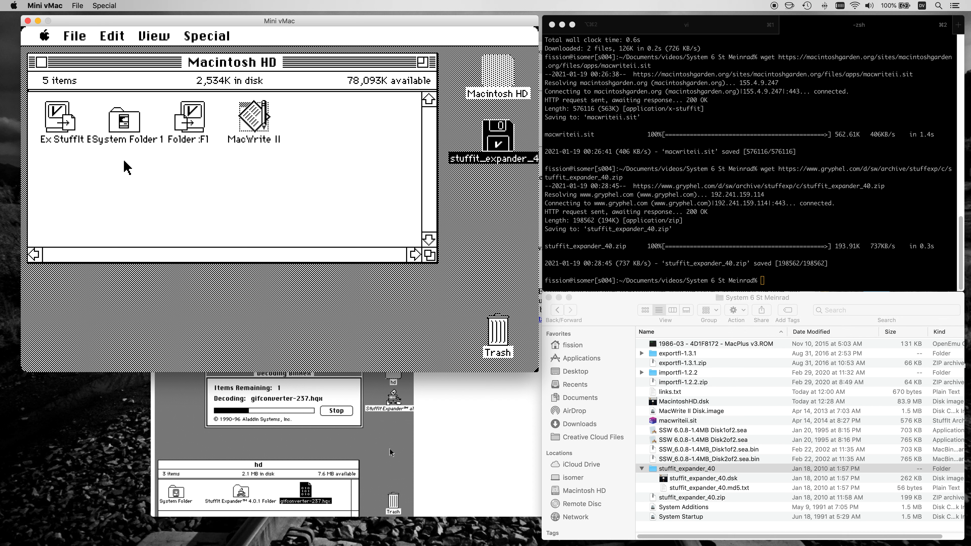
click(205, 43)
drag(205, 43, 207, 58)
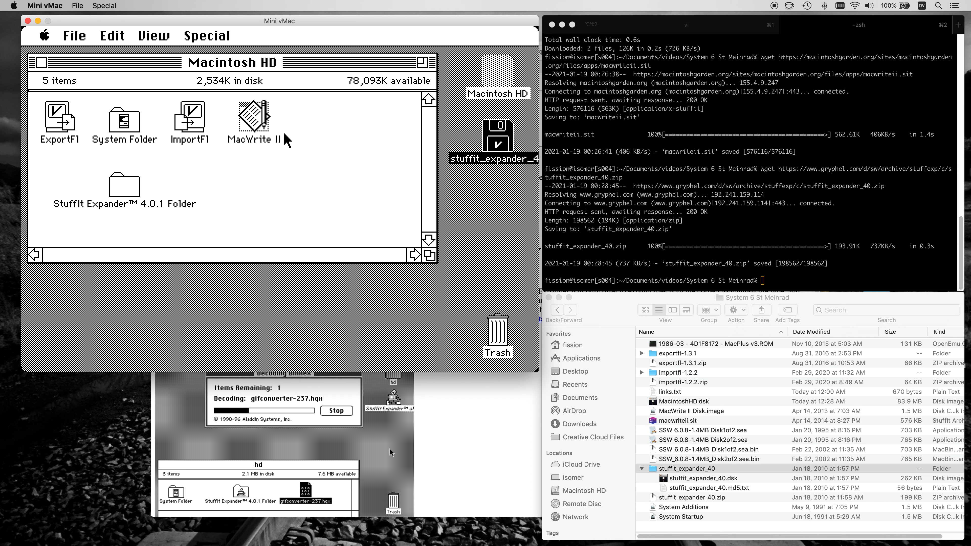
drag(514, 123, 496, 341)
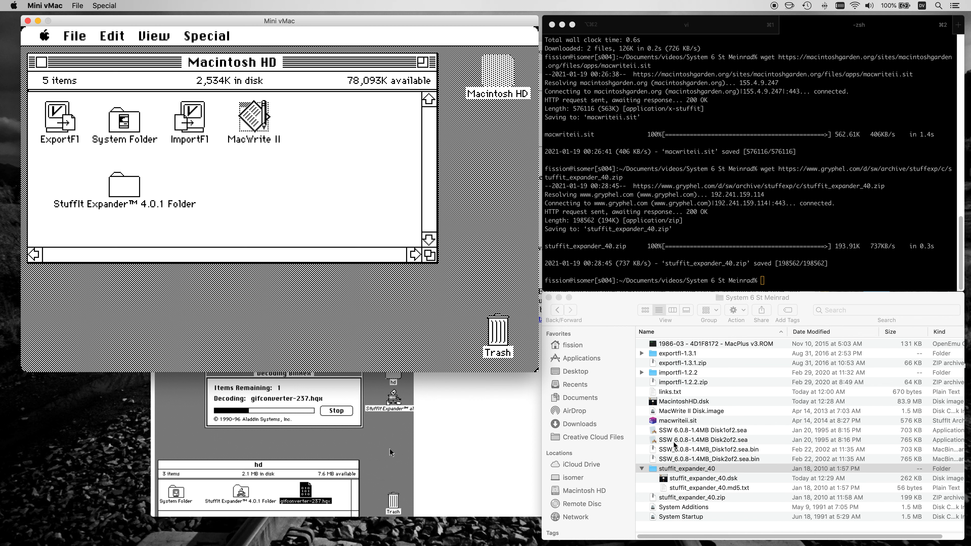
Copy the TrueType extension and Font/DA Mover link from the notes in iTerm2 and open it in a new Safari tab.
click(647, 34)
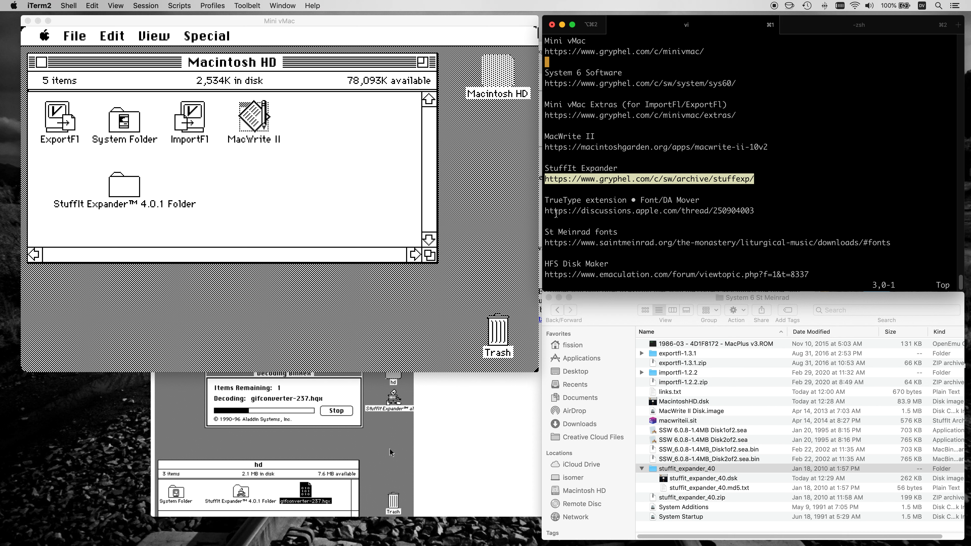
triple_click(556, 211)
key(super+c)
click(481, 412)
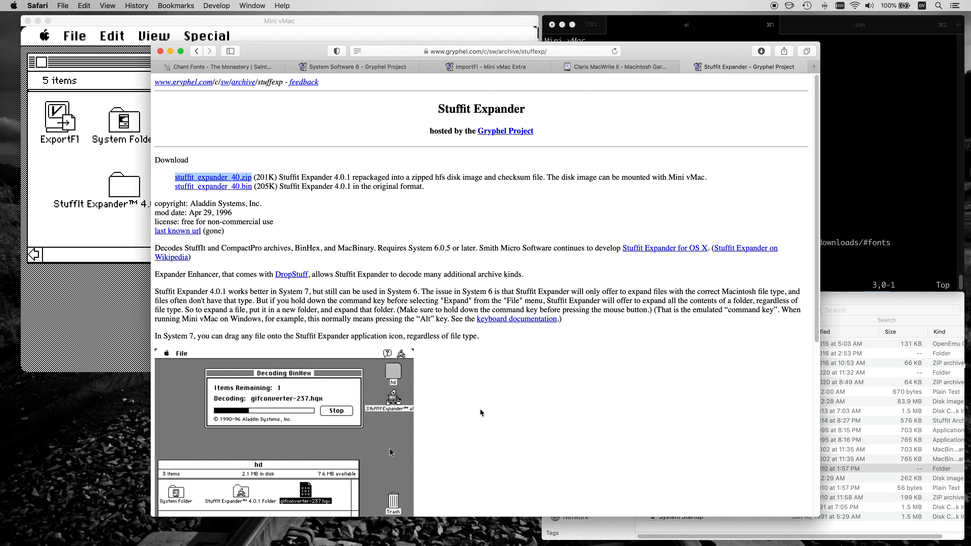
key(super+t)
key(super+v)
key(Return)
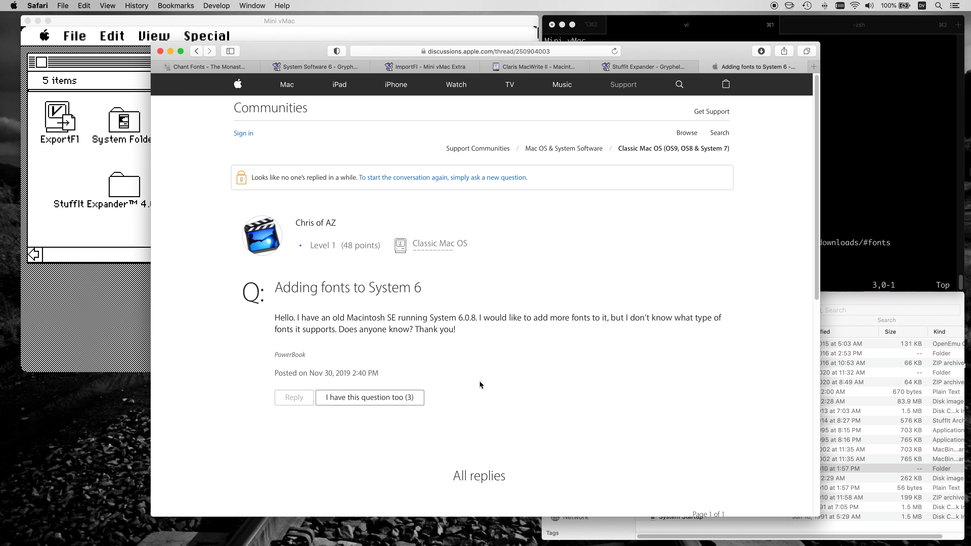
scroll(482, 364, down, 15)
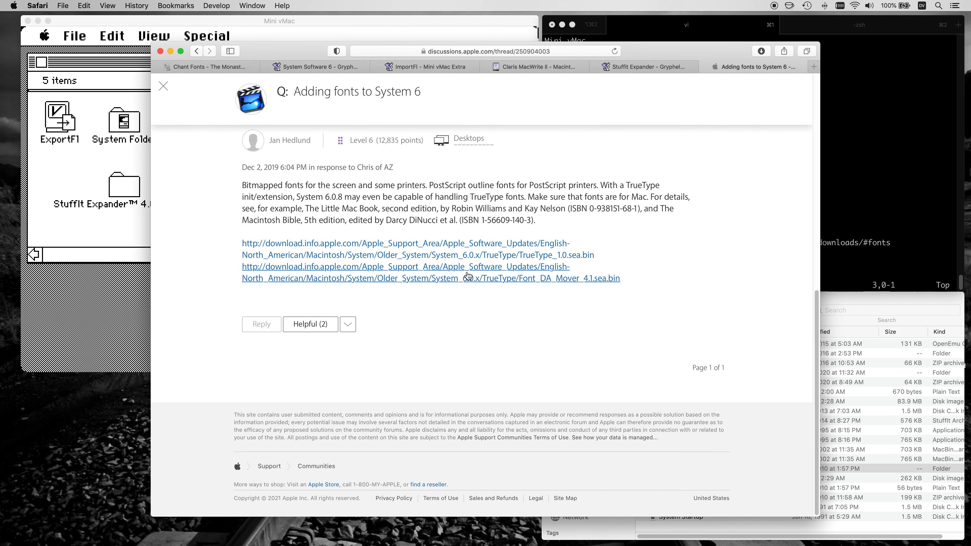
Copy the TrueType_1.0.sea.bin and Font_DA_Mover_4.1.sea.bin links and download both files with one wget command in iTerm2.
right_click(467, 257)
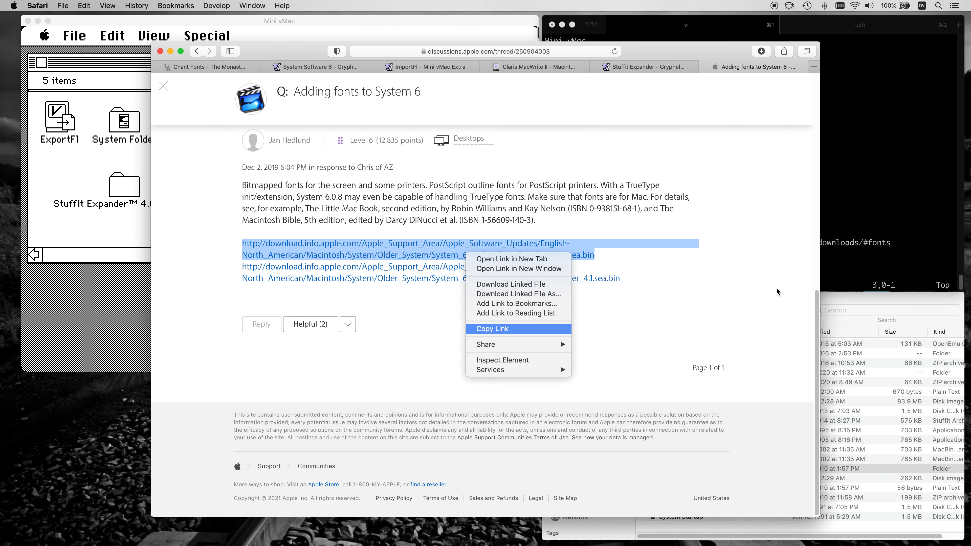
click(483, 327)
click(851, 226)
key(super+2)
text(wget)
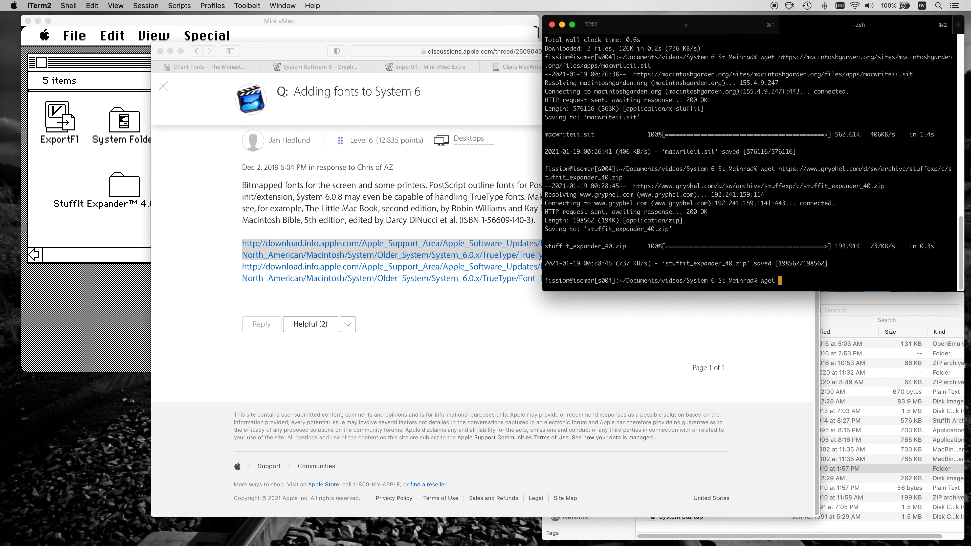
key(super+v)
right_click(490, 286)
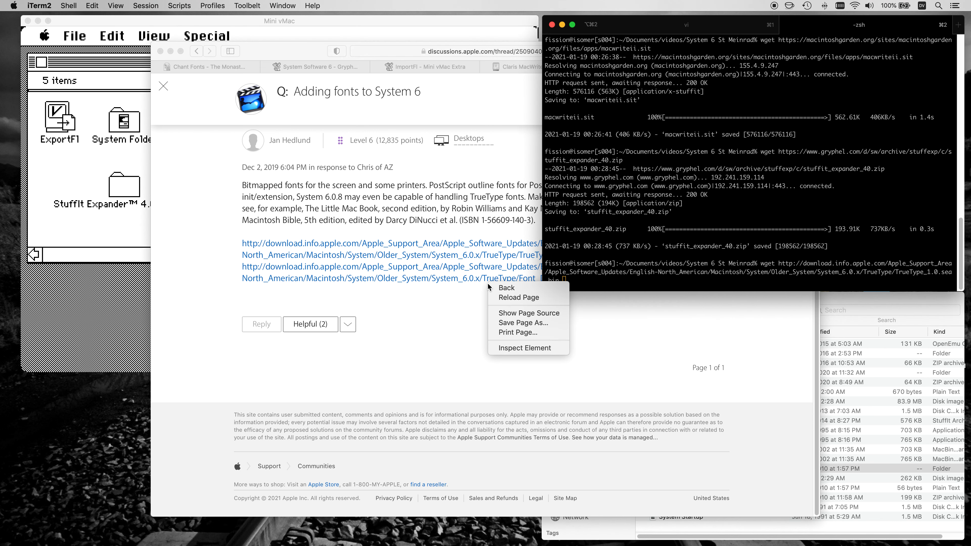
right_click(483, 278)
click(509, 354)
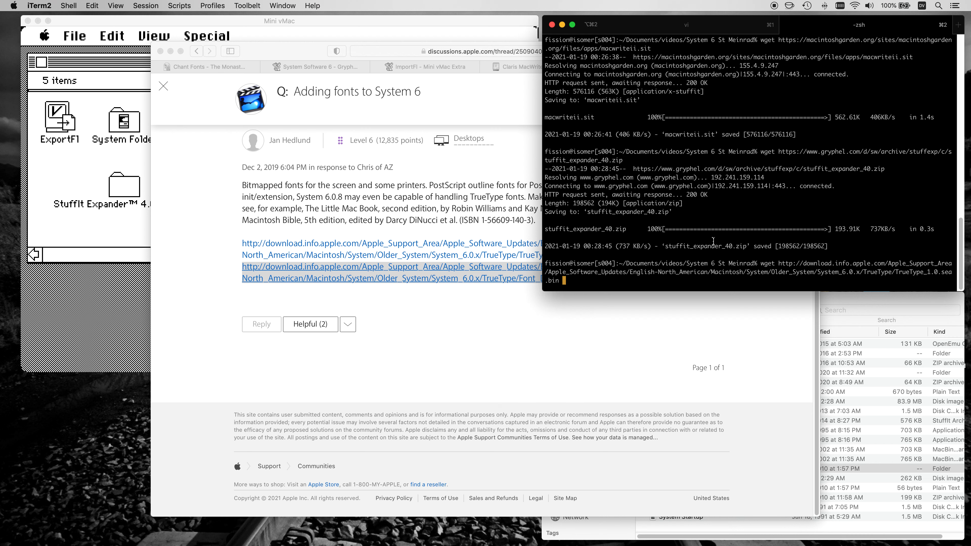
key(super+v)
key(Return)
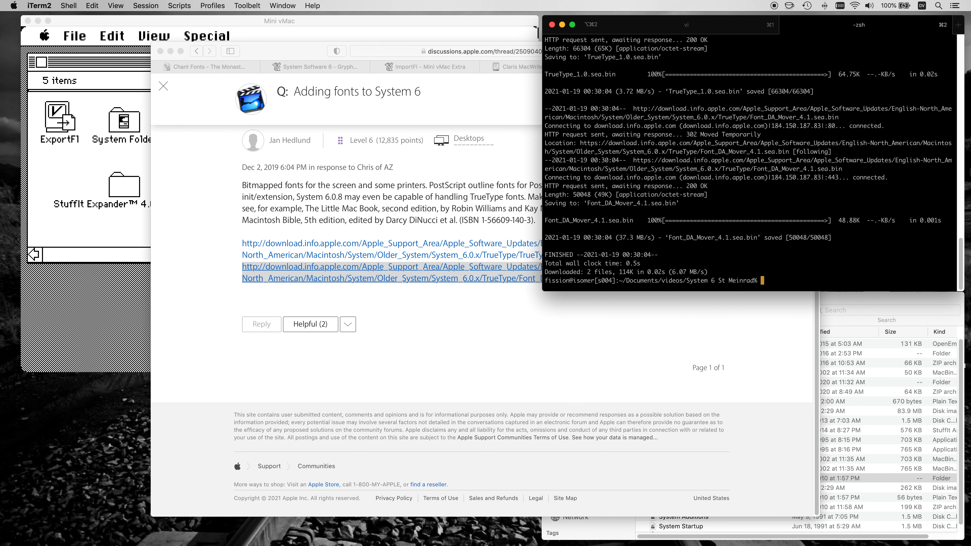
Collapse the stuffit_expander_40 folder in Finder, import Font_DA_Mover_4.1.sea.bin and TrueType_1.0.sea.bin into Macintosh HD with ImportFl in Mini vMac, and quit ImportFl.
click(835, 302)
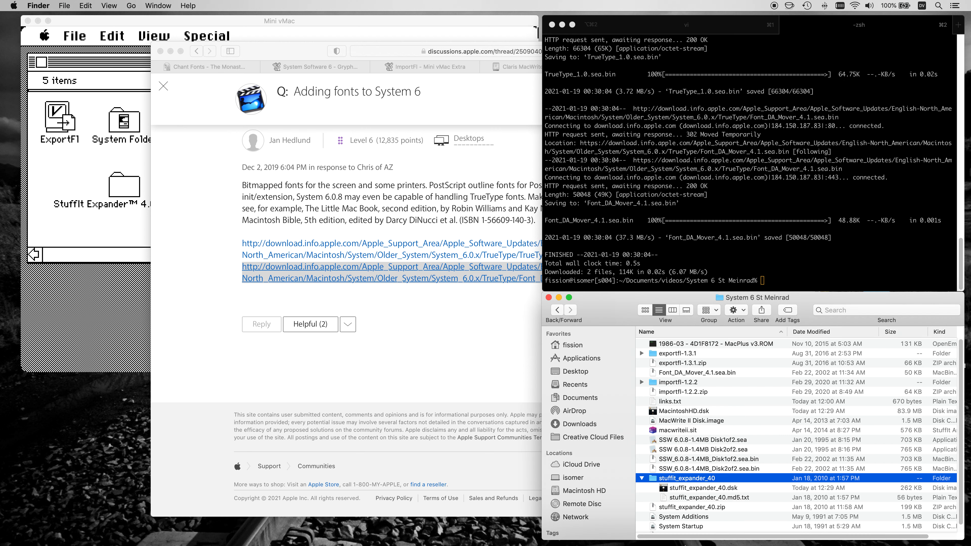
click(642, 478)
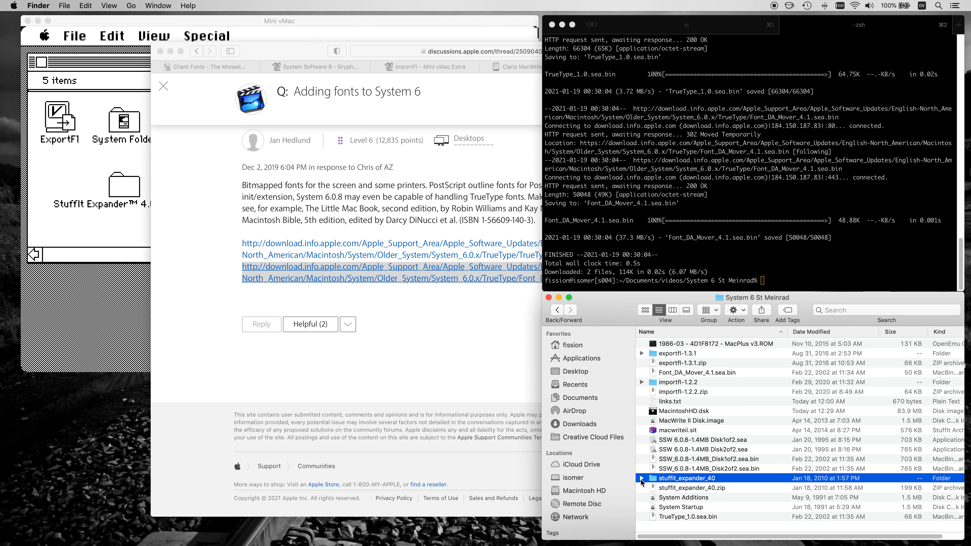
click(665, 374)
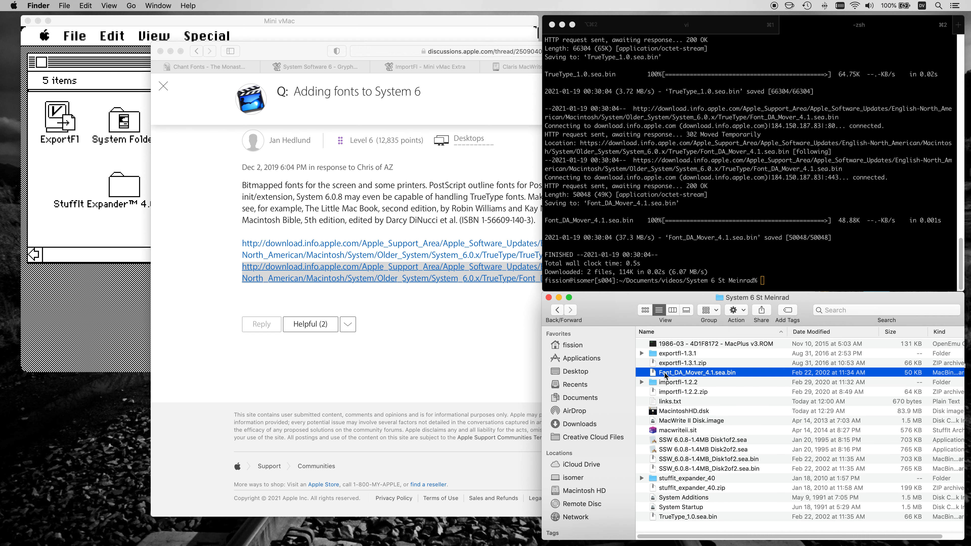
click(130, 224)
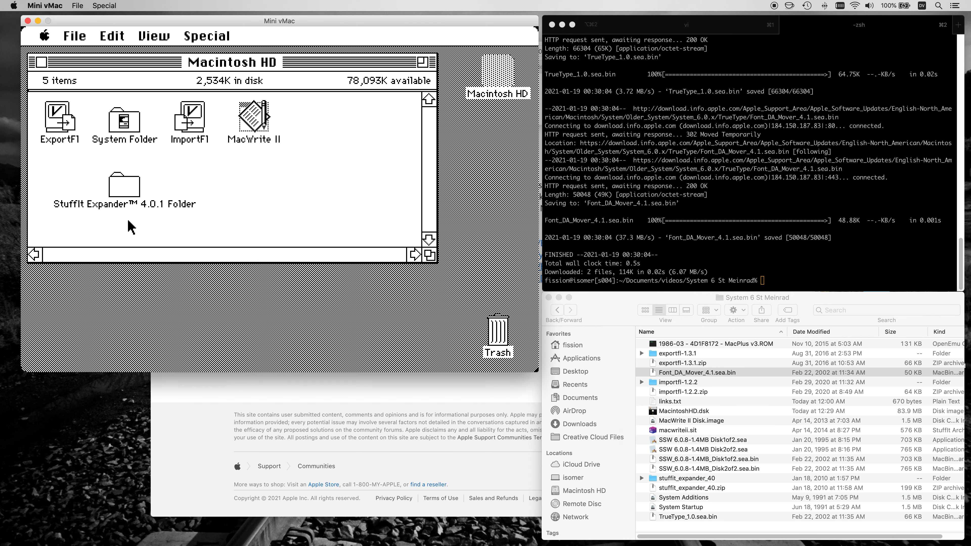
double_click(195, 119)
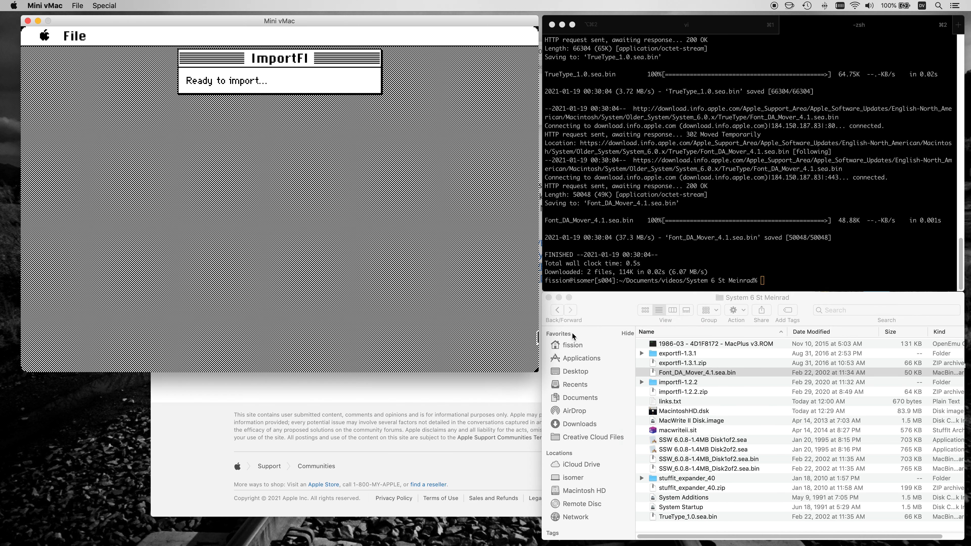
drag(667, 375, 402, 196)
click(401, 272)
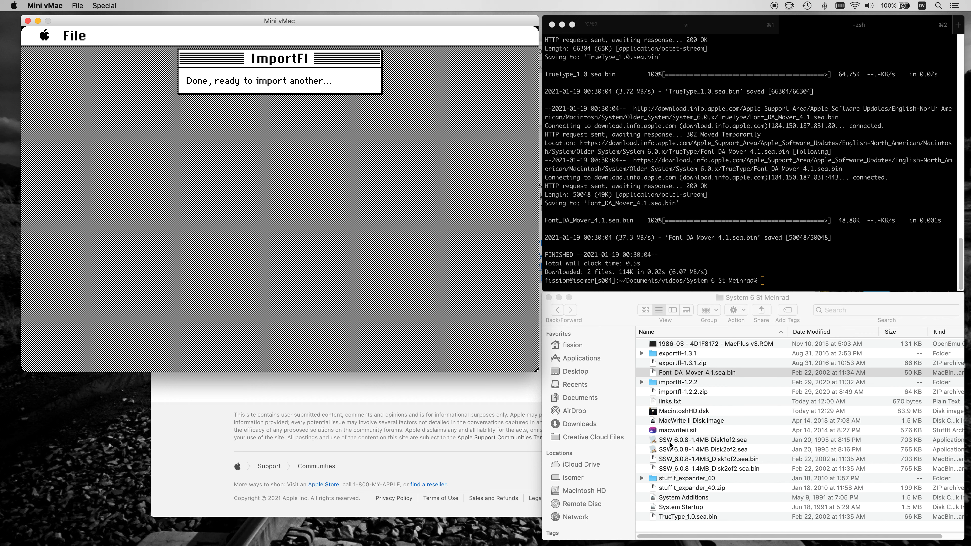
drag(688, 512, 466, 288)
click(375, 276)
drag(67, 38, 77, 56)
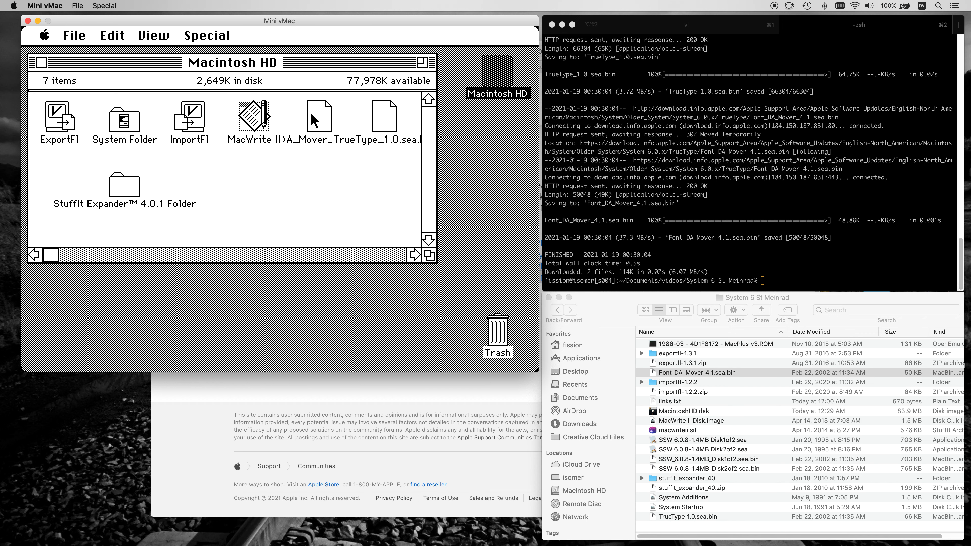
Check the file type of Font_DA_Mover_4.1.sea.bin with the file command in iTerm2.
click(374, 254)
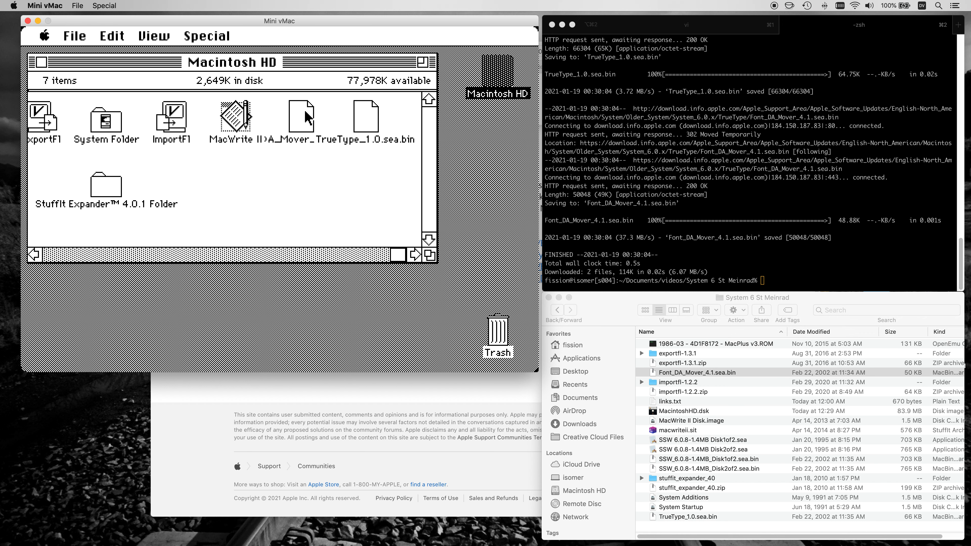
click(666, 168)
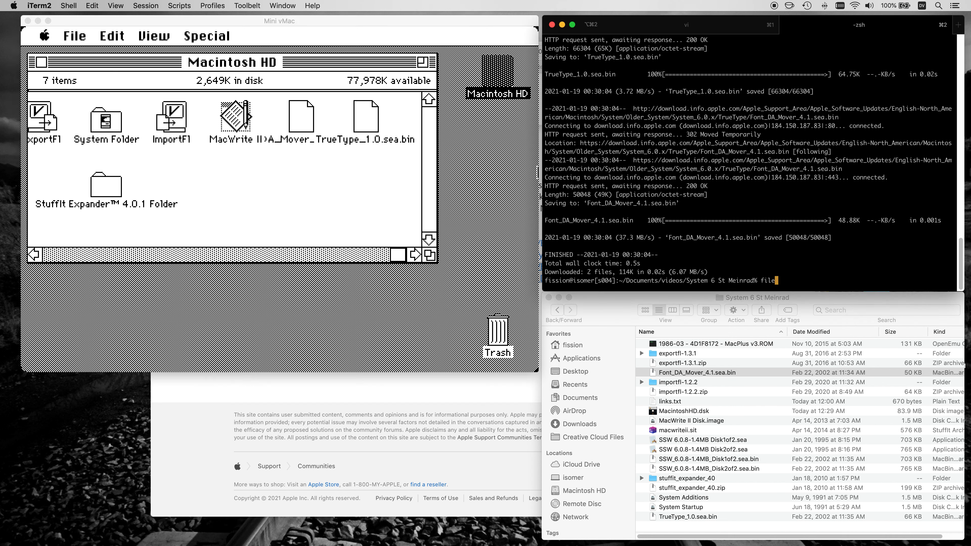
text(file Fon)
key(Tab)
key(Return)
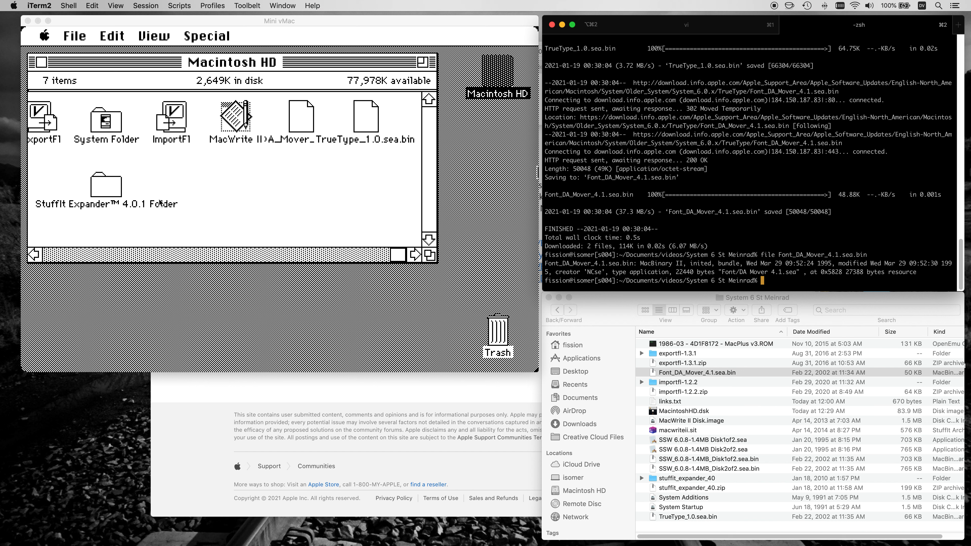
click(97, 188)
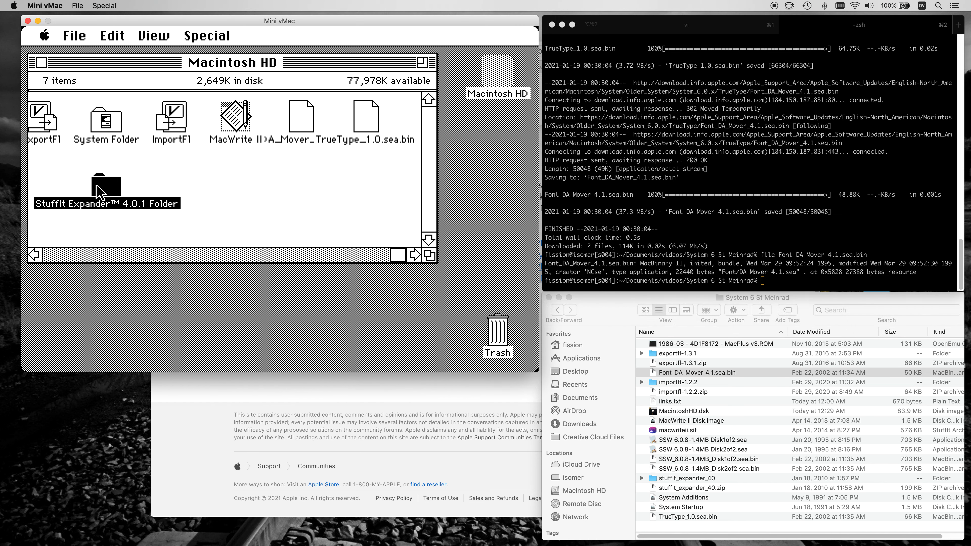
double_click(104, 193)
double_click(146, 121)
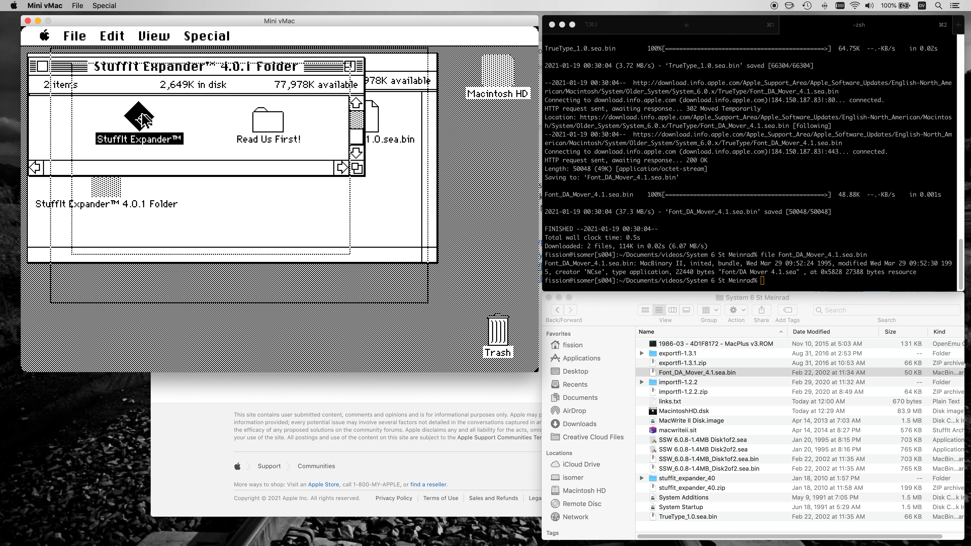
drag(79, 37, 81, 58)
click(250, 103)
drag(250, 111, 250, 117)
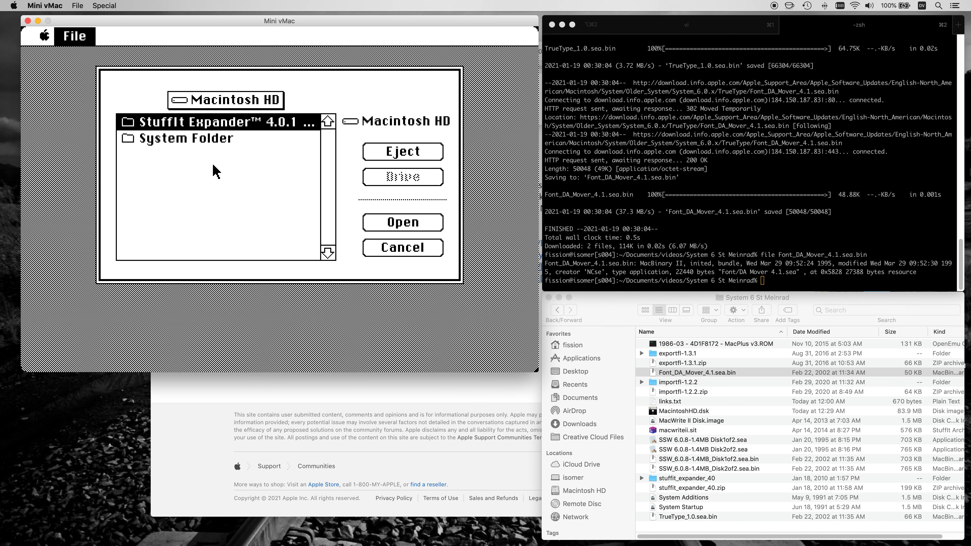
click(387, 247)
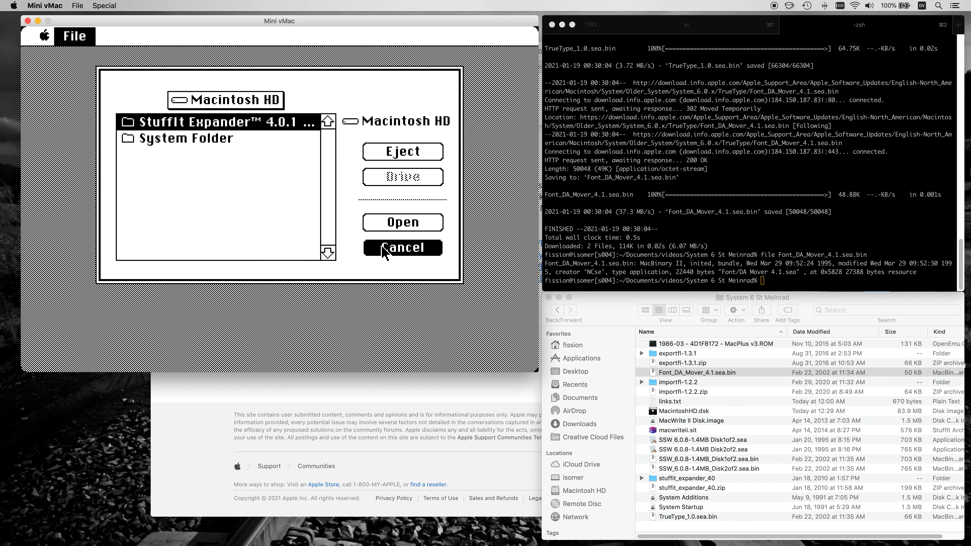
drag(76, 37, 80, 138)
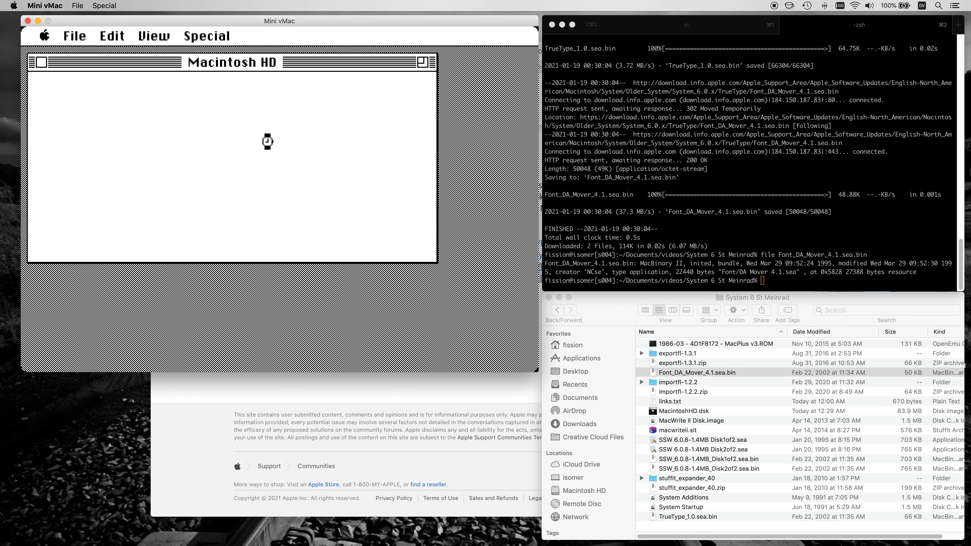
click(46, 68)
Create a new folder named "uncompress ƒ" in the Macintosh HD window in Mini vMac.
drag(402, 172, 297, 118)
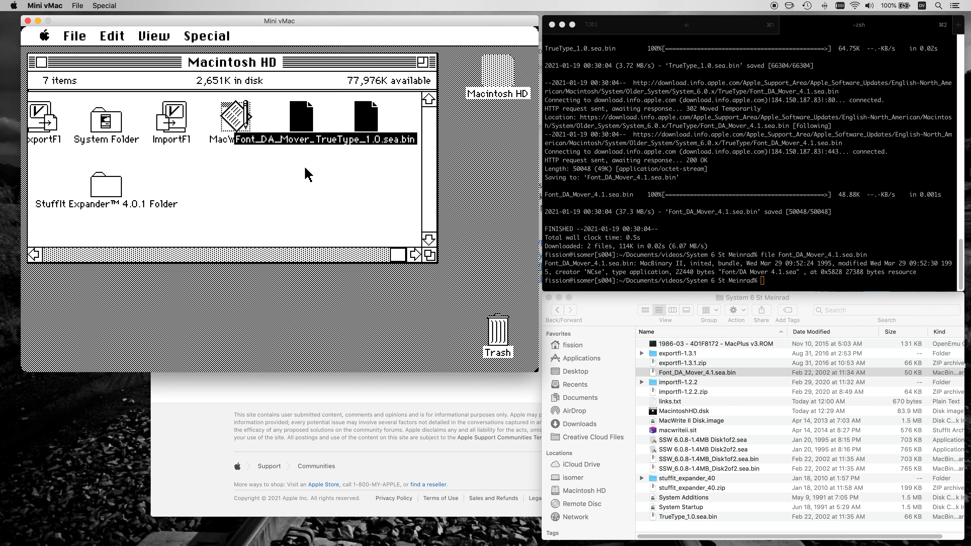
click(305, 187)
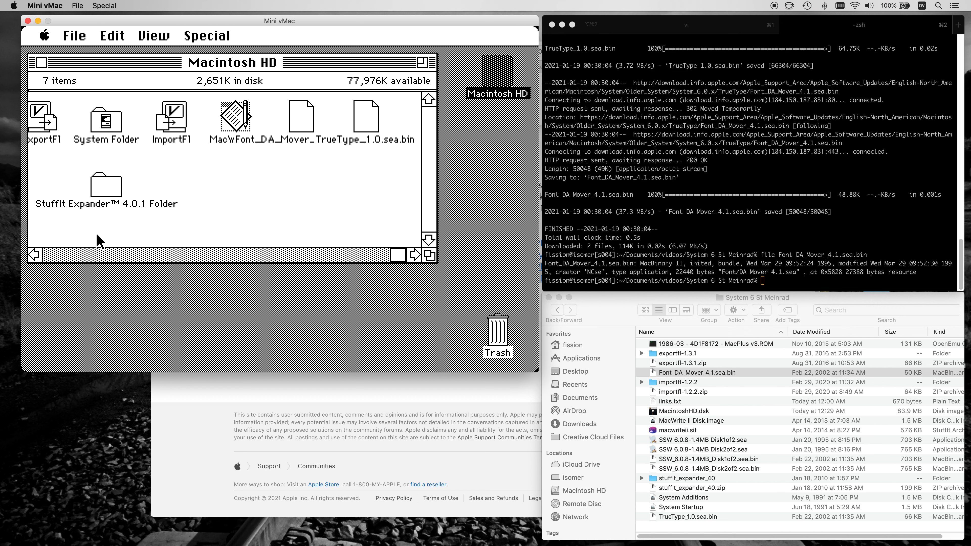
click(92, 253)
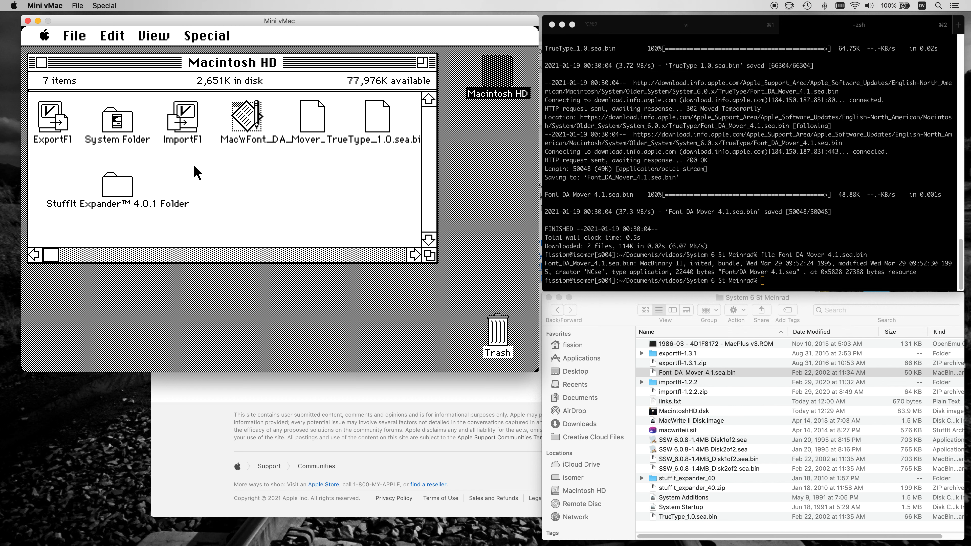
drag(75, 36, 83, 59)
text(uncompress)
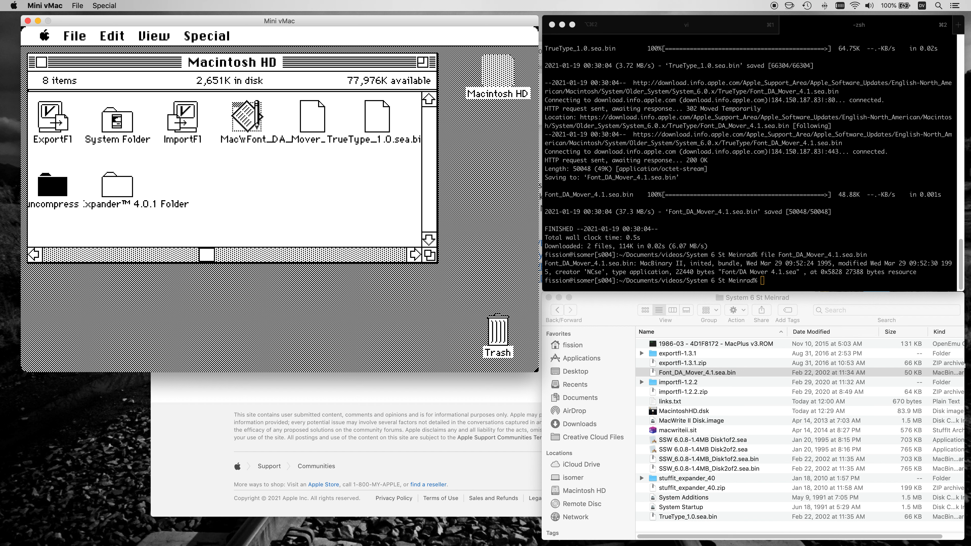
key(Return)
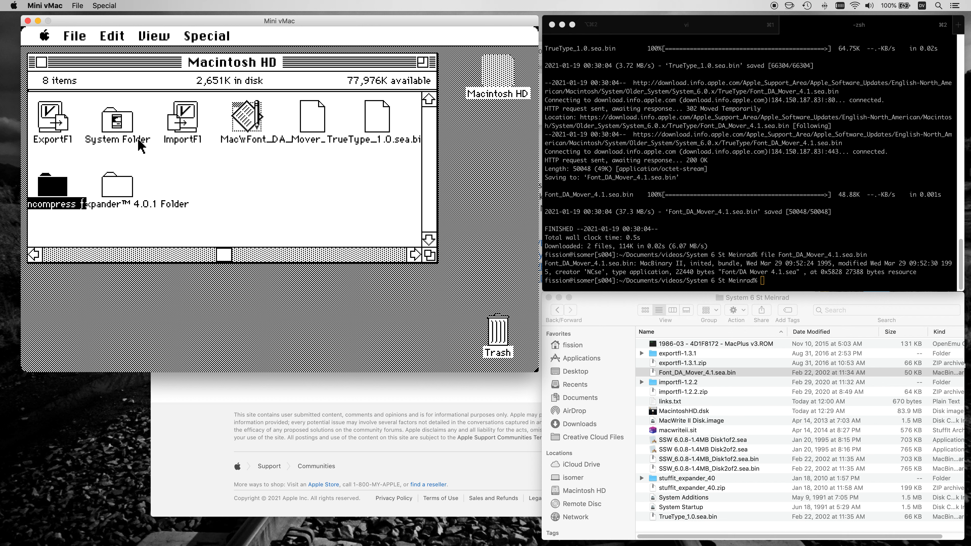
Reposition the uncompress ƒ folder, move the two imported .sea.bin files into it, and clean up the window's icons.
drag(67, 189, 260, 190)
drag(401, 185, 245, 190)
drag(220, 38, 222, 49)
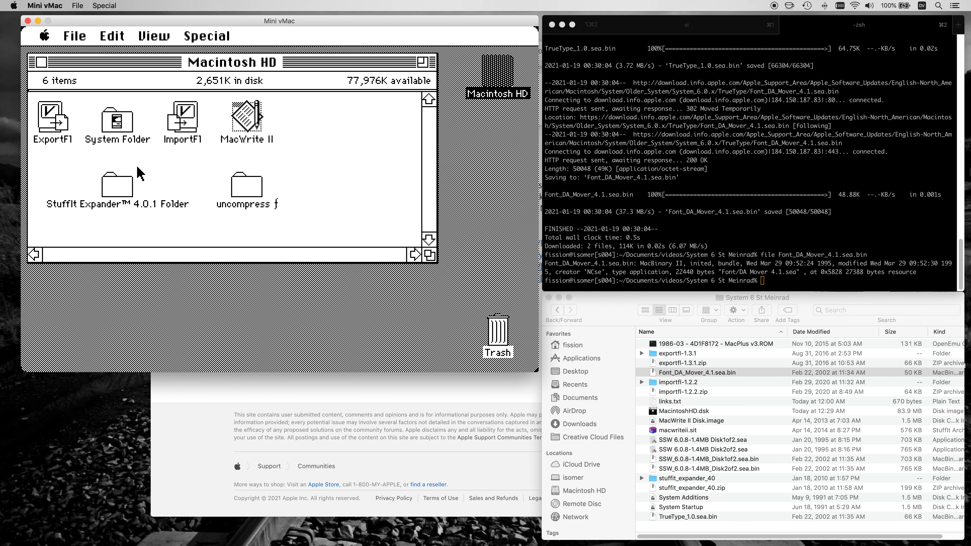
Launch StuffIt Expander from the StuffIt Expander 4.0.1 Folder.
double_click(125, 183)
double_click(144, 113)
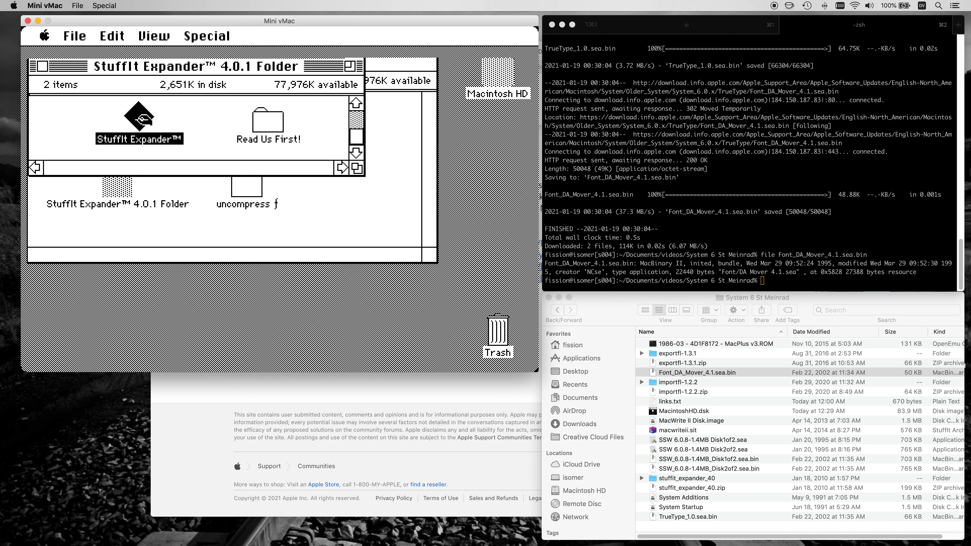
drag(86, 42, 82, 55)
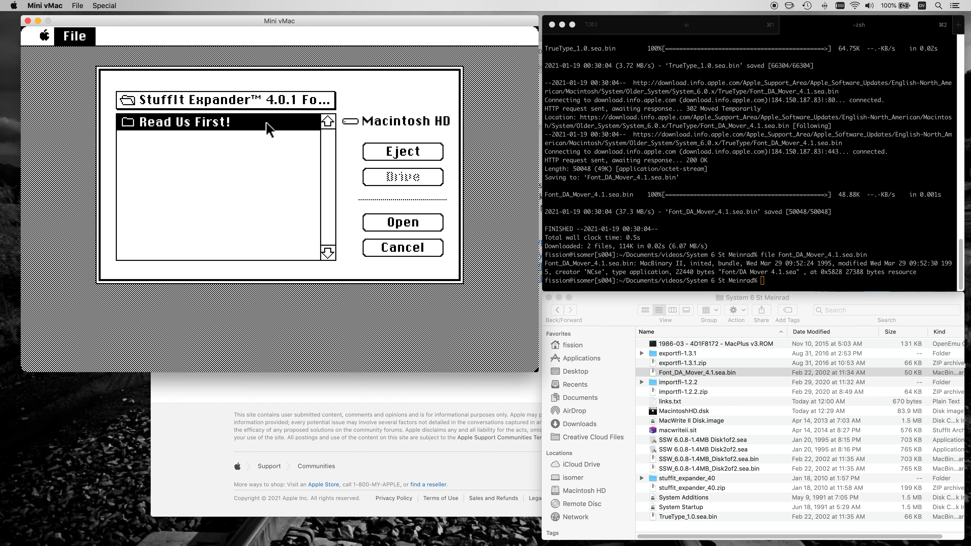
drag(269, 122, 369, 230)
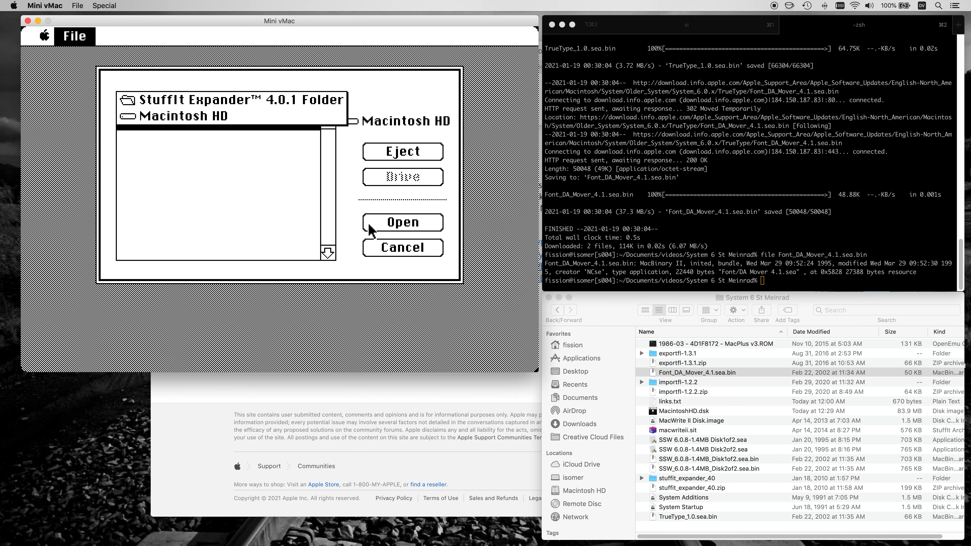
click(385, 248)
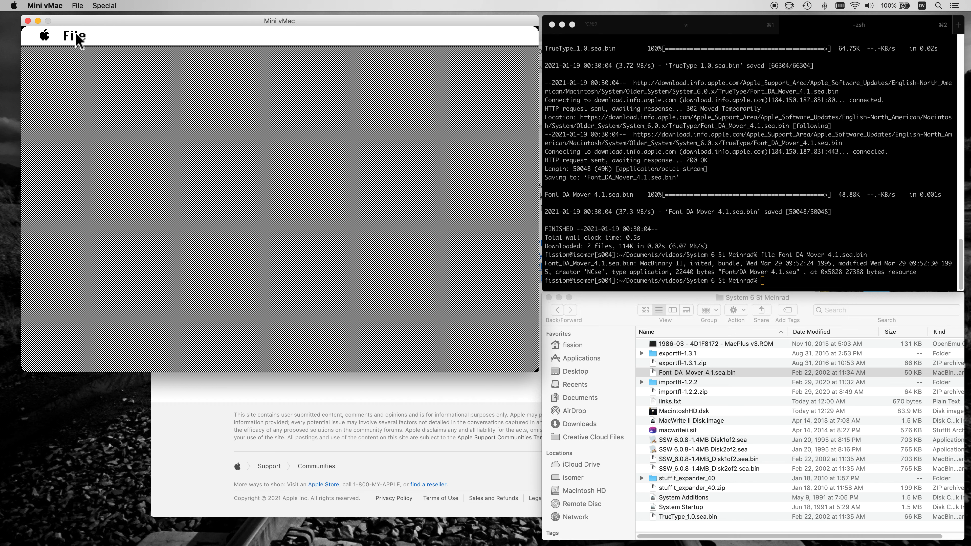
Expand the archives in the uncompress ƒ folder with StuffIt Expander and quit the program.
drag(79, 39, 81, 58)
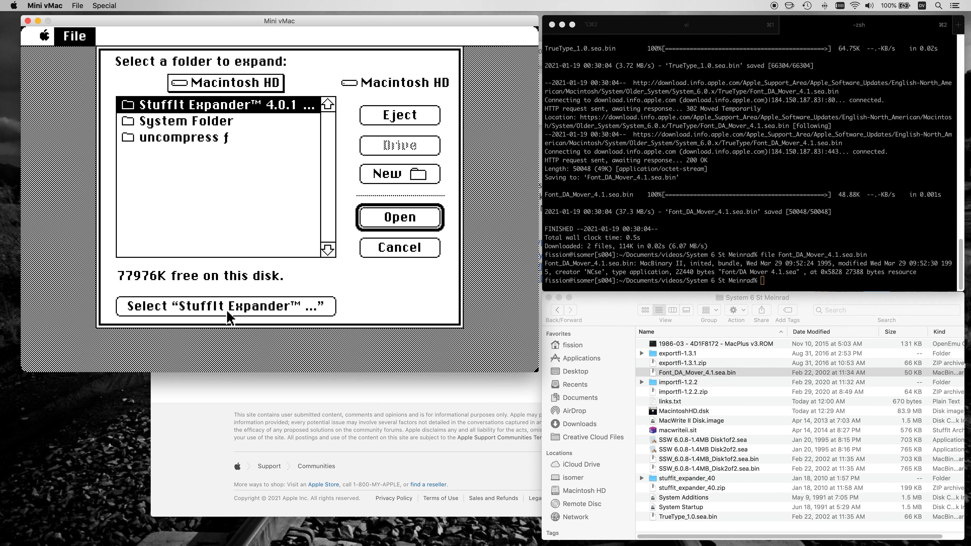
click(249, 138)
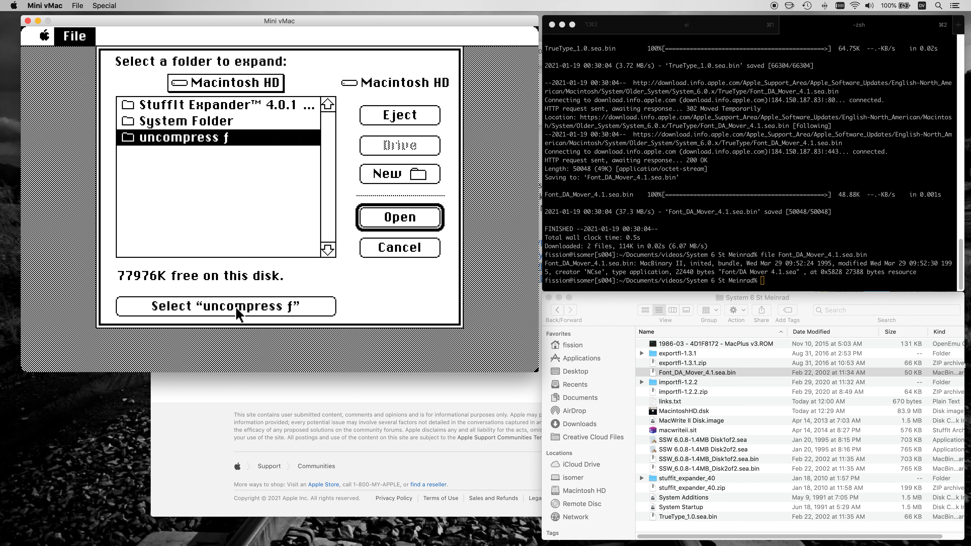
click(239, 315)
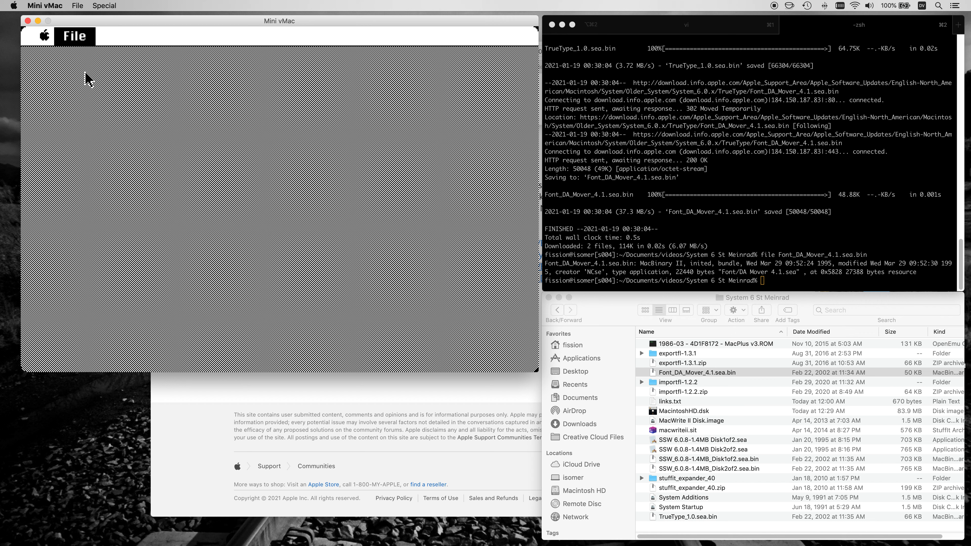
drag(79, 38, 84, 131)
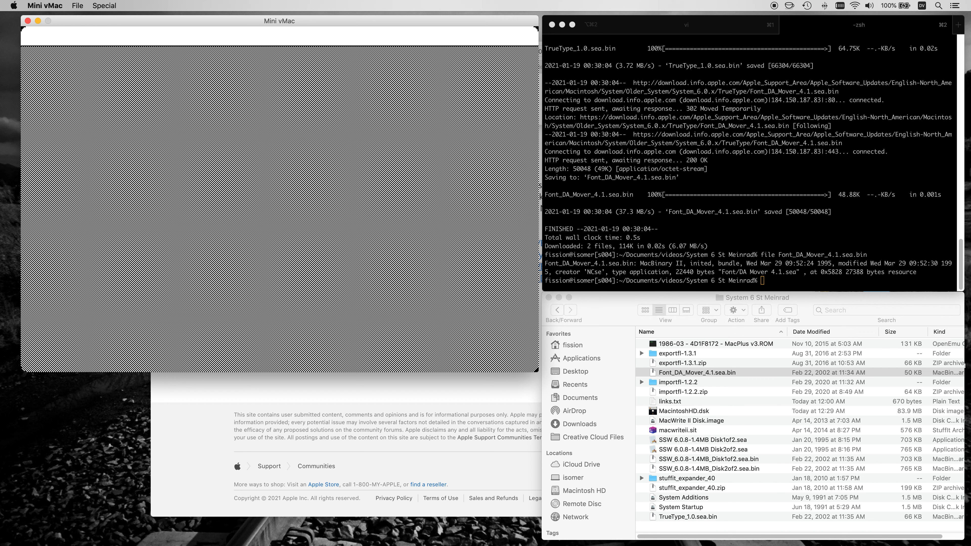
Extract the Font/DA Mover 4.1.sea and TrueType 1.0.sea self-extracting archives into the uncompress ƒ folder.
click(42, 66)
double_click(233, 186)
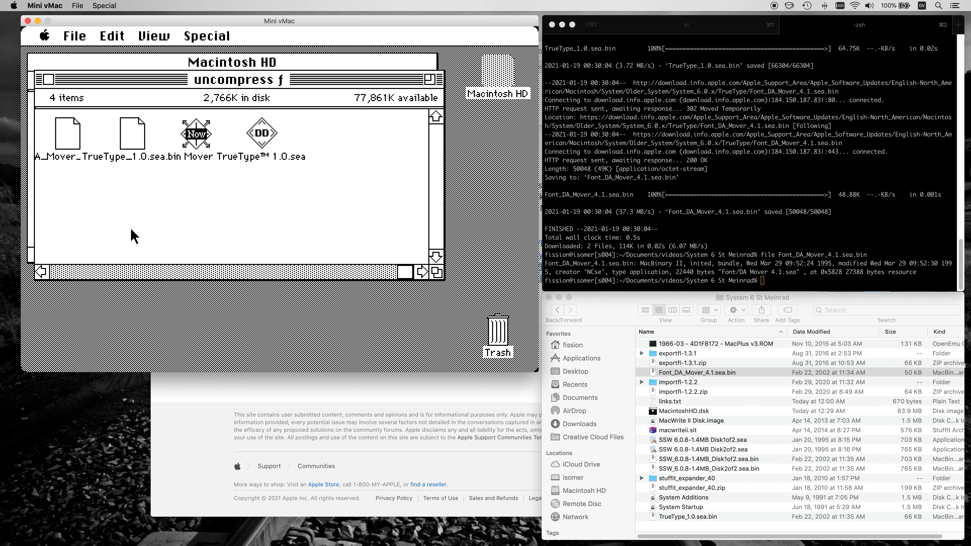
click(196, 132)
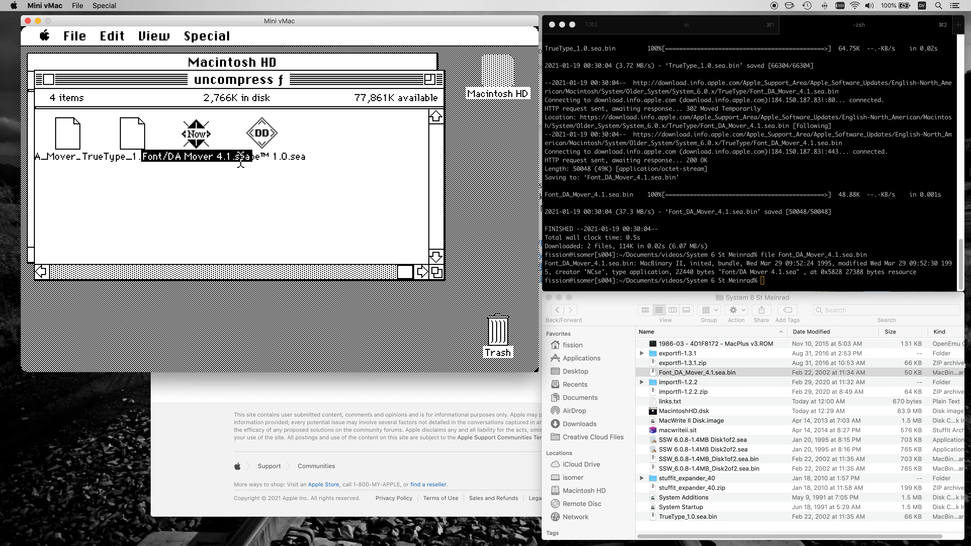
double_click(193, 135)
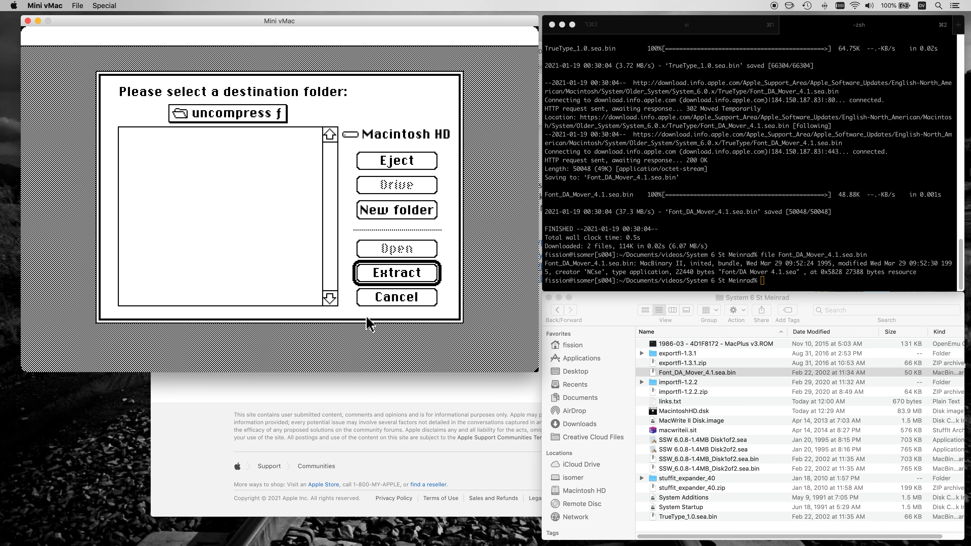
click(388, 276)
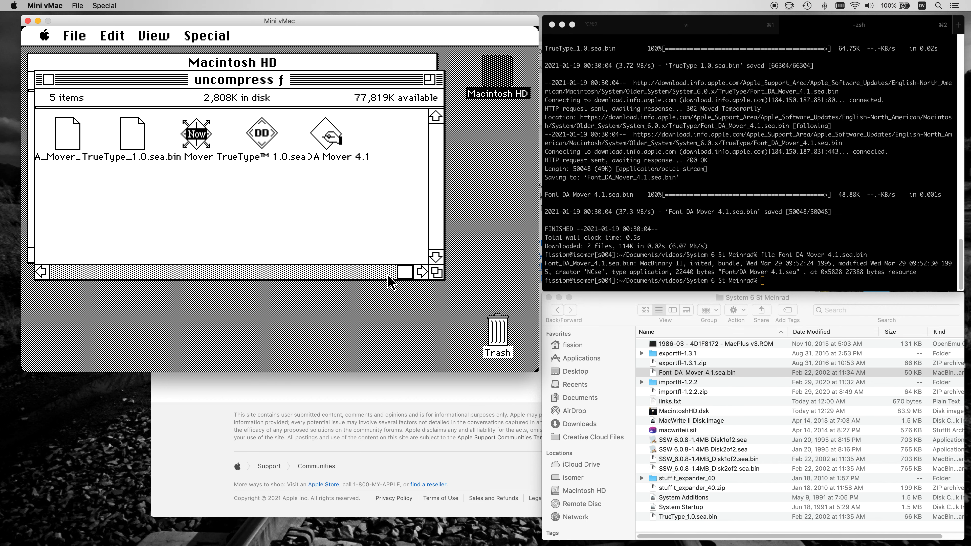
double_click(262, 136)
click(296, 275)
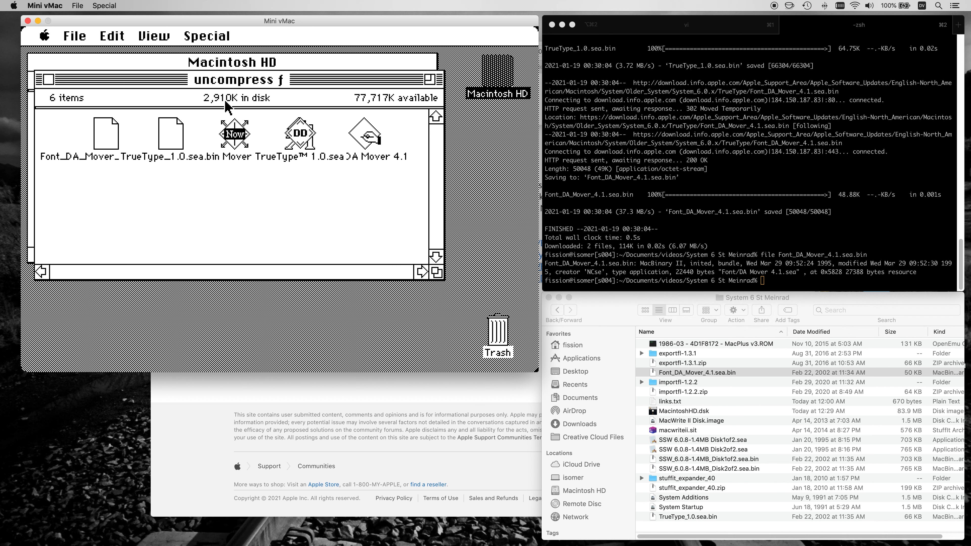
Clean up the uncompress ƒ window, then move TrueType into the System Folder and Font/DA Mover 4.1 into Macintosh HD.
drag(211, 37, 215, 56)
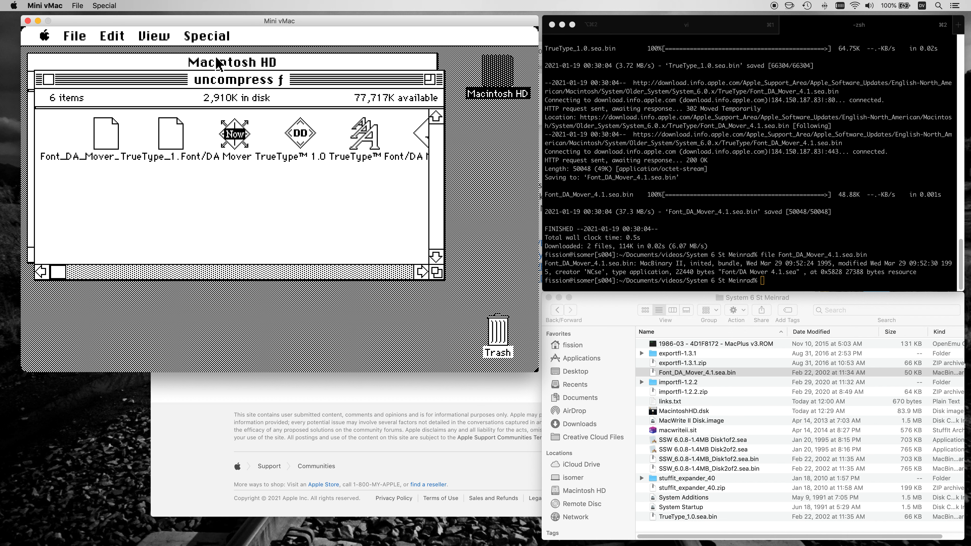
click(368, 272)
click(311, 134)
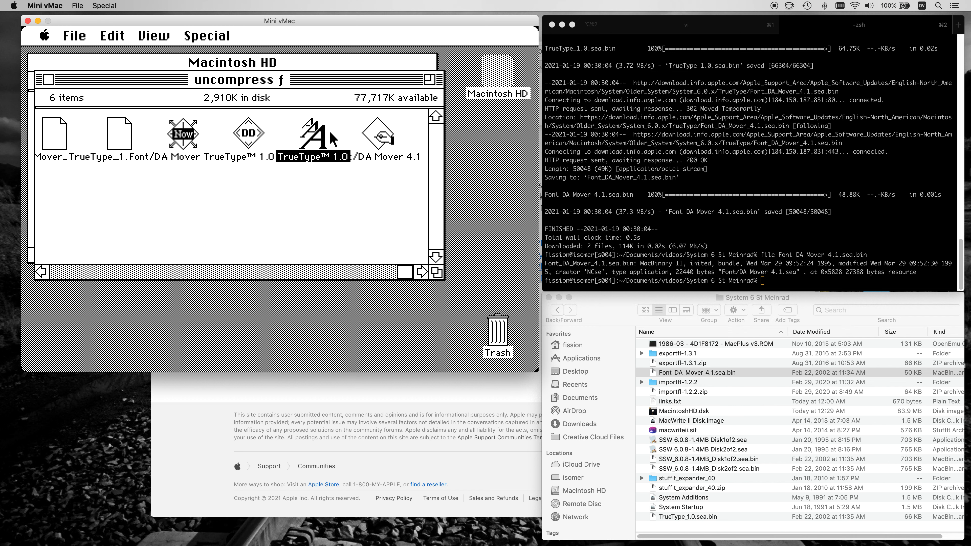
click(374, 144)
drag(337, 88, 426, 175)
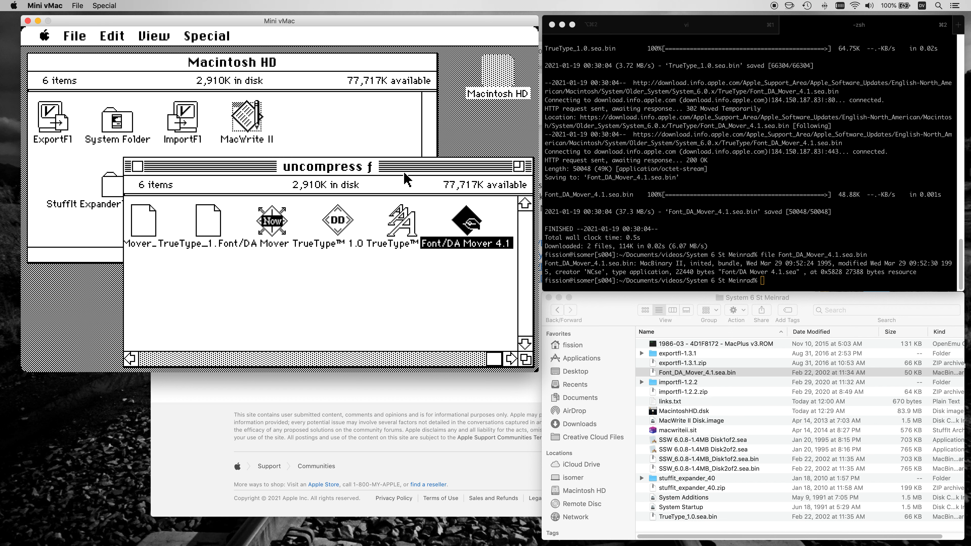
drag(412, 224, 126, 132)
drag(444, 233, 491, 70)
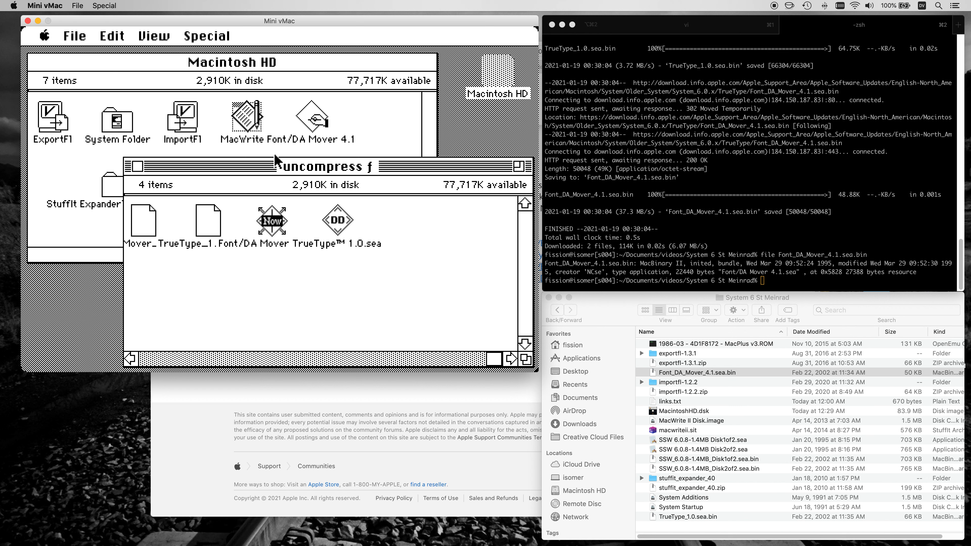
Throw away the four leftover archive files from the uncompress ƒ folder, close its window and empty the Trash.
drag(353, 164, 264, 65)
drag(328, 228, 496, 335)
click(132, 203)
click(130, 202)
click(48, 69)
drag(209, 36, 214, 71)
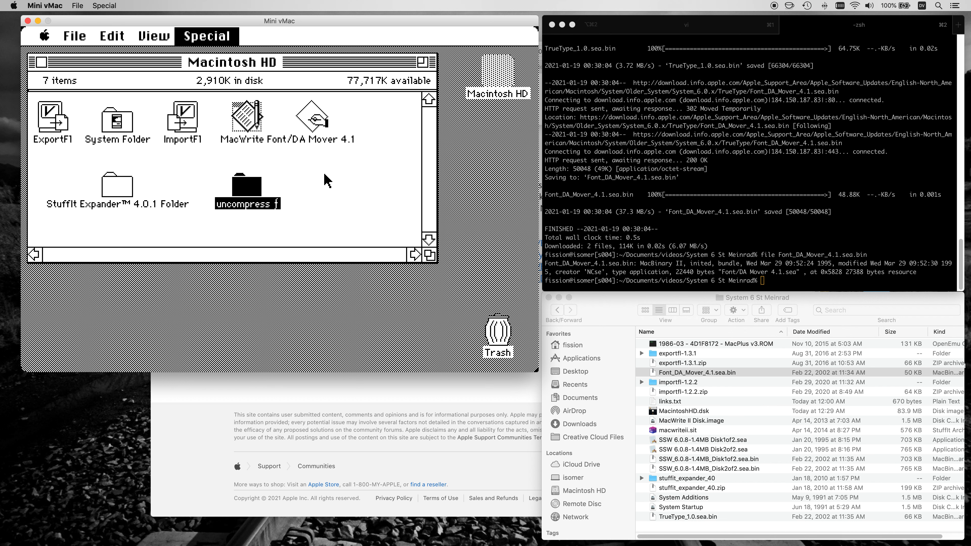
Restart the emulated Mac and boot it again from the MacintoshHD.dsk disk image.
click(162, 174)
drag(221, 38, 219, 133)
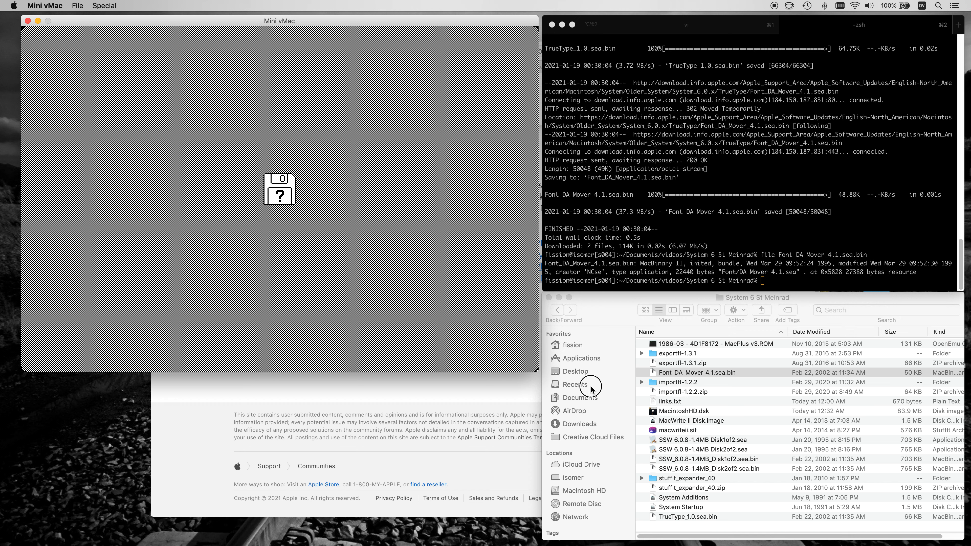
drag(694, 411, 379, 238)
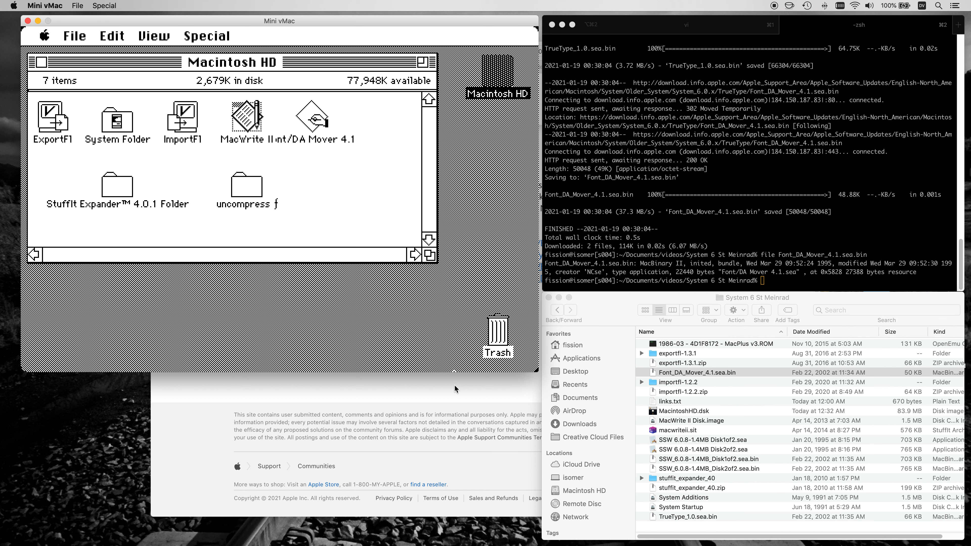
Switch to Safari and examine the fonts offered for Mac OS9 on the Saint Meinrad Chant Fonts page.
click(670, 24)
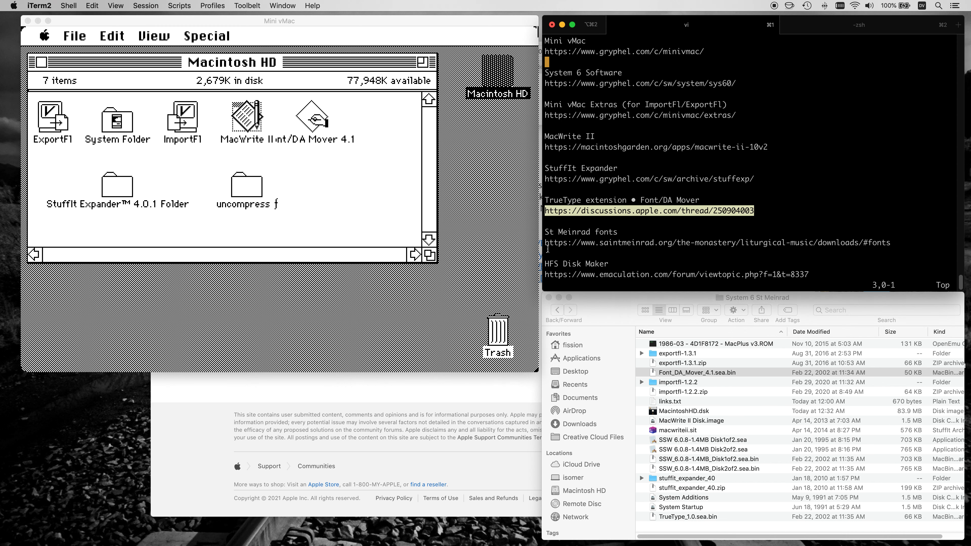
click(552, 242)
click(513, 406)
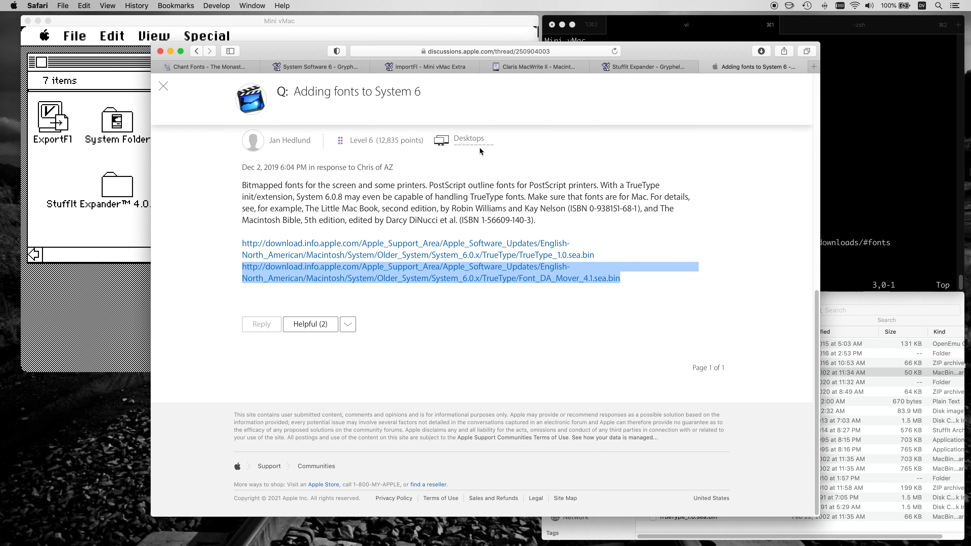
click(205, 74)
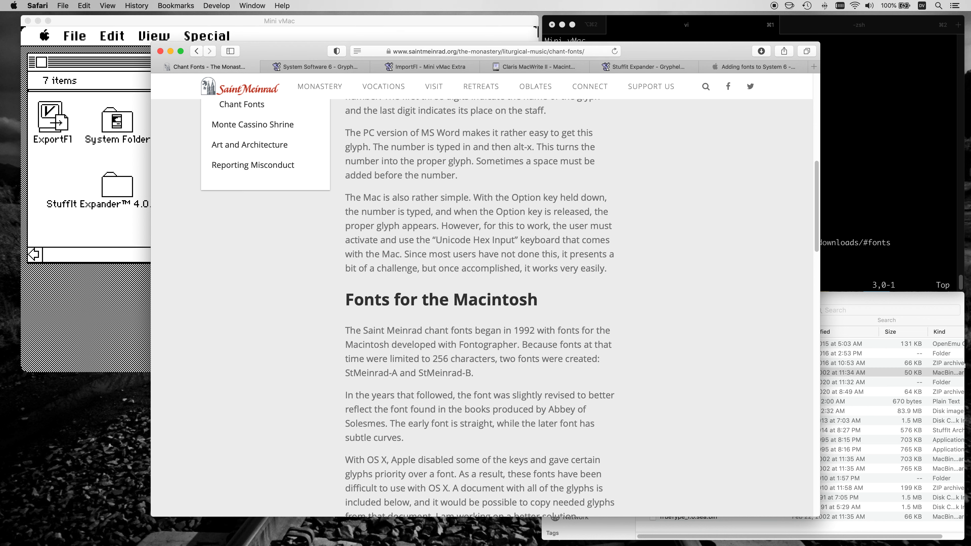
scroll(482, 306, down, 10)
scroll(419, 328, down, 10)
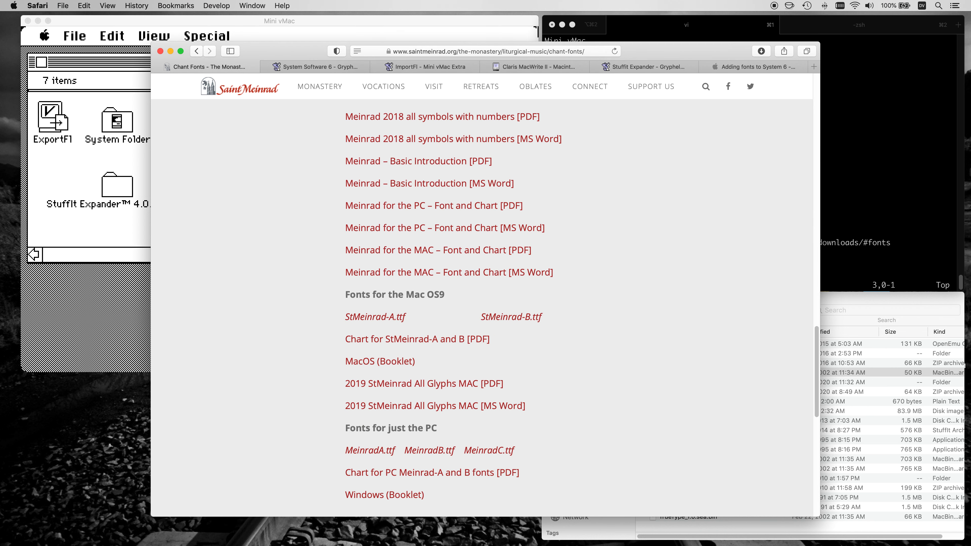
drag(358, 296, 435, 294)
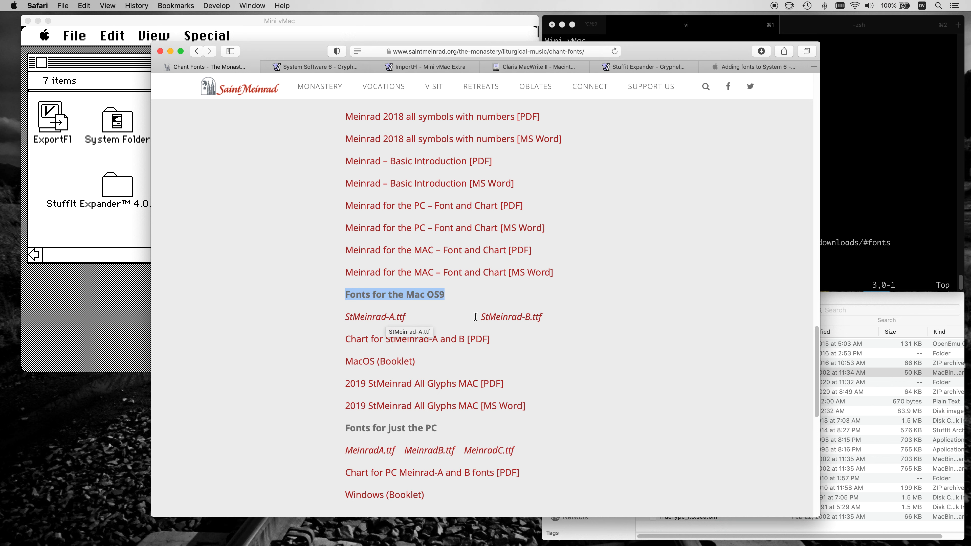
click(433, 288)
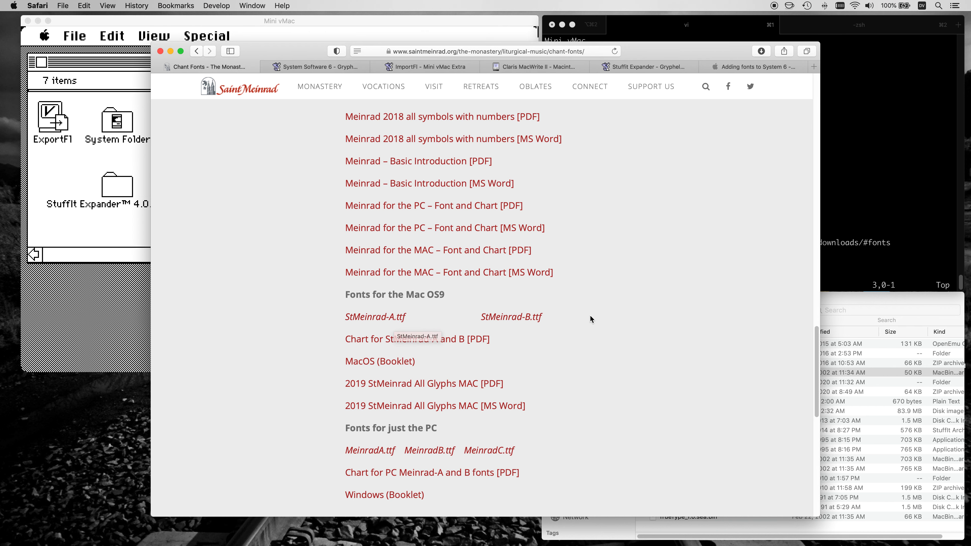
Open the Saint Meinrad liturgical music Downloads page and find its Fonts & Copyright section.
key(super+Up)
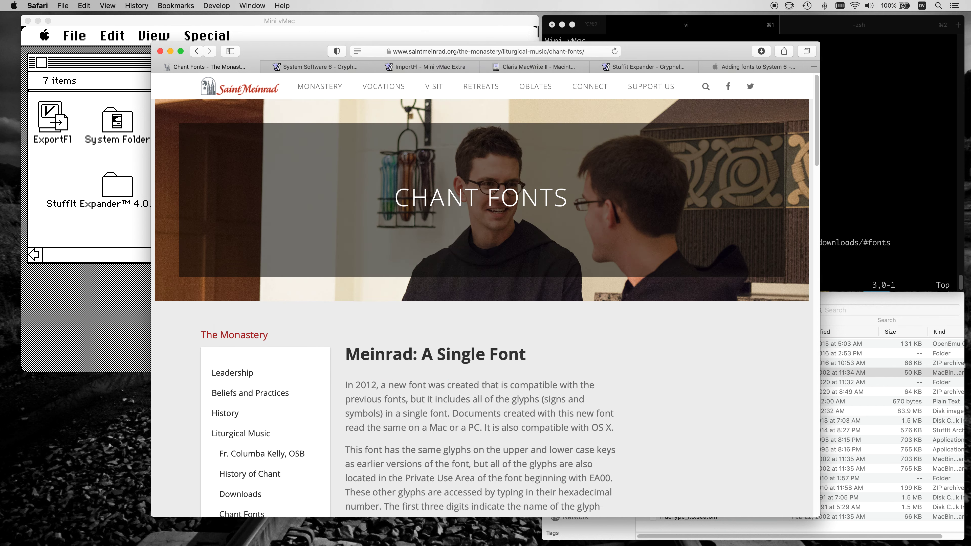
click(241, 495)
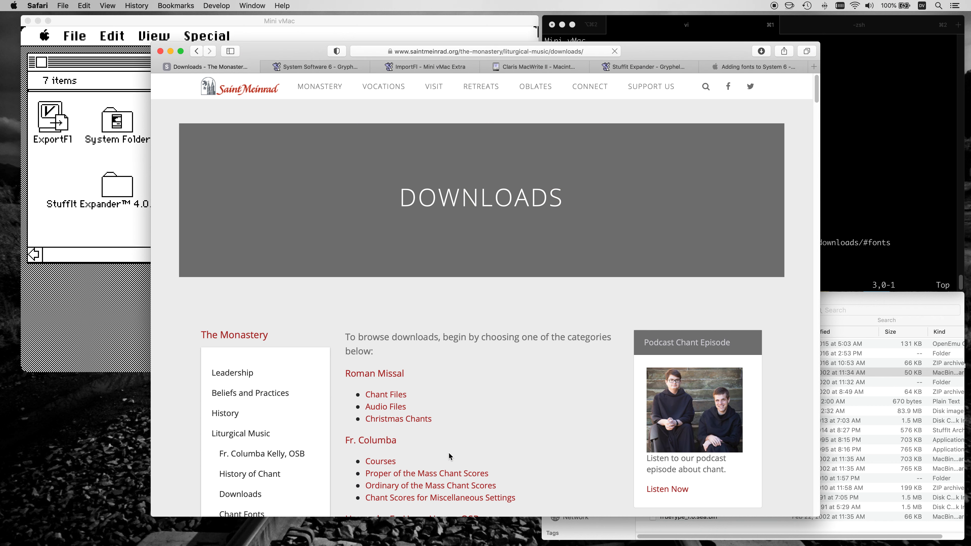
scroll(450, 456, down, 20)
scroll(450, 457, up, 15)
scroll(482, 306, up, 5)
scroll(482, 306, down, 20)
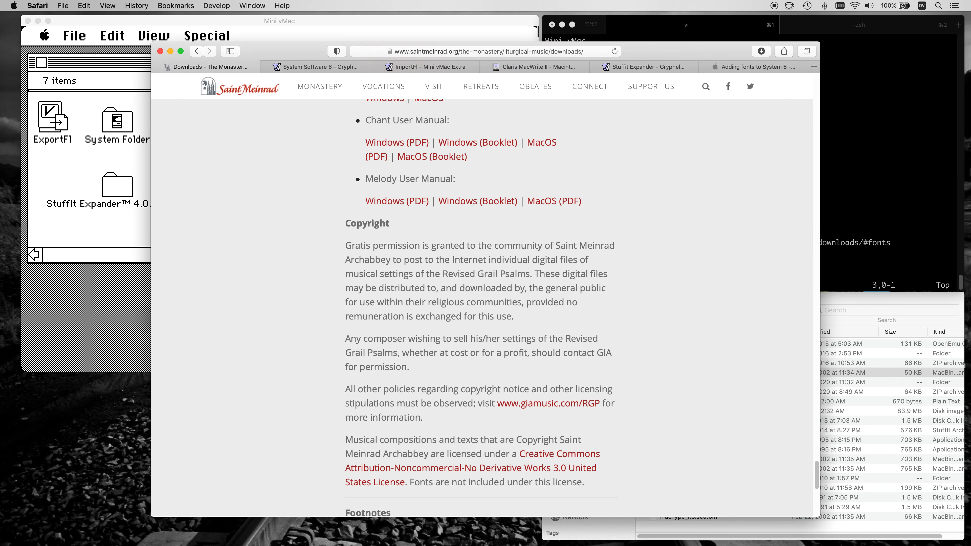
scroll(453, 456, up, 10)
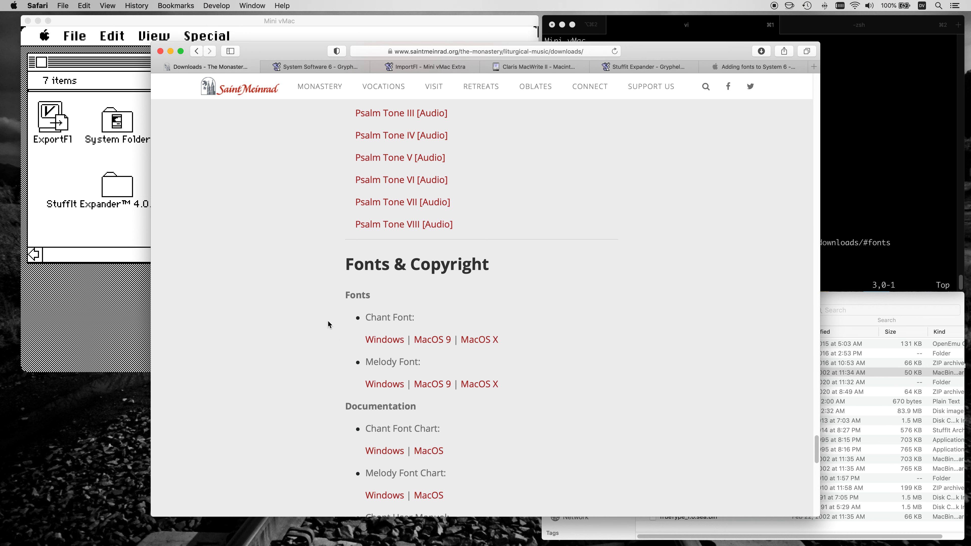
Copy the link of the MacOS 9 chant font package and download it with wget in iTerm2.
right_click(435, 343)
click(491, 419)
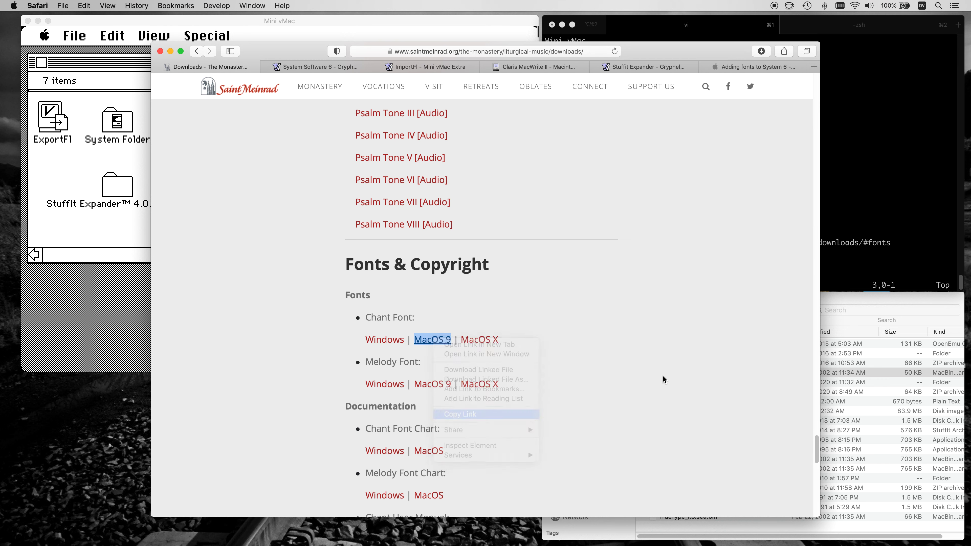
click(888, 259)
key(cmd+2)
text(wget)
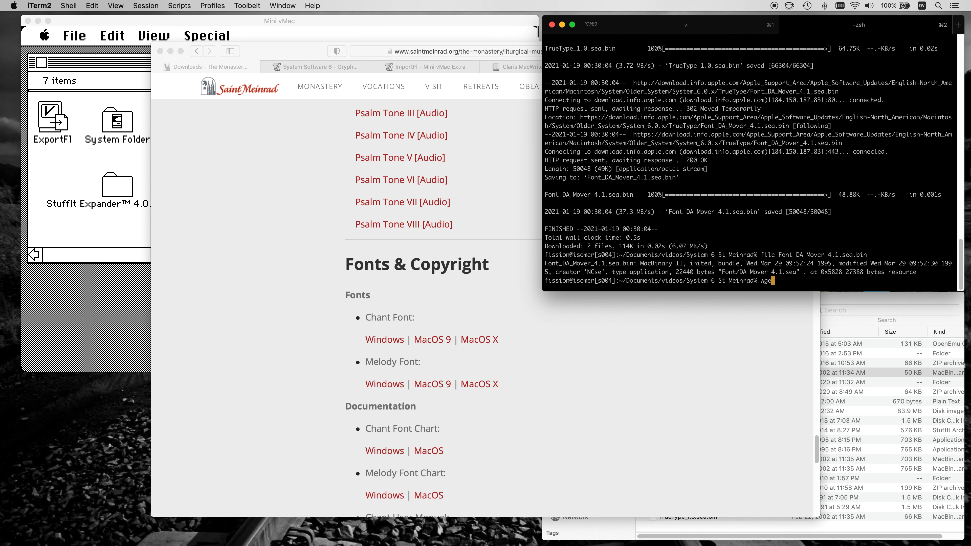
key(super+v)
key(Return)
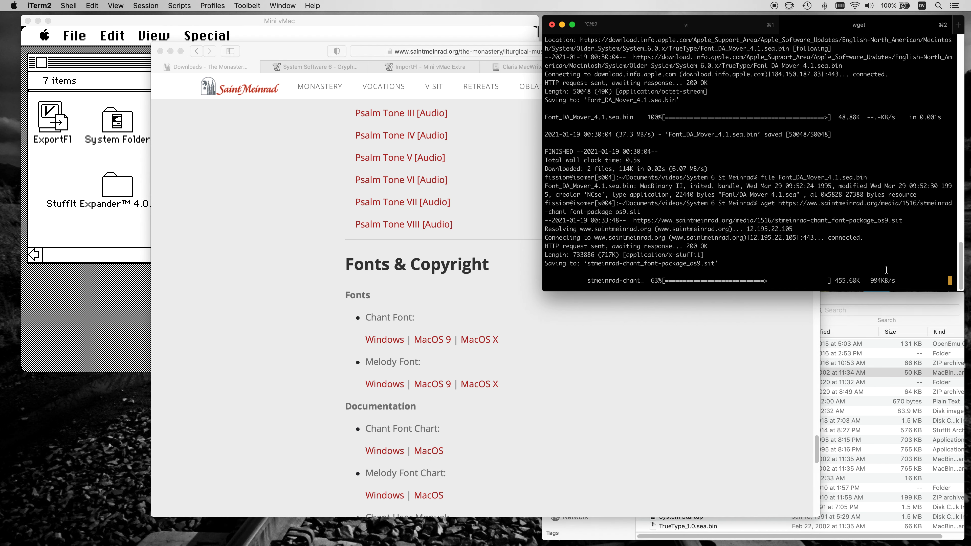
Import stmeinrad-chant_font-package_os9.sit from Finder into Macintosh HD with ImportFl in Mini vMac, then quit ImportFl.
click(836, 303)
click(85, 227)
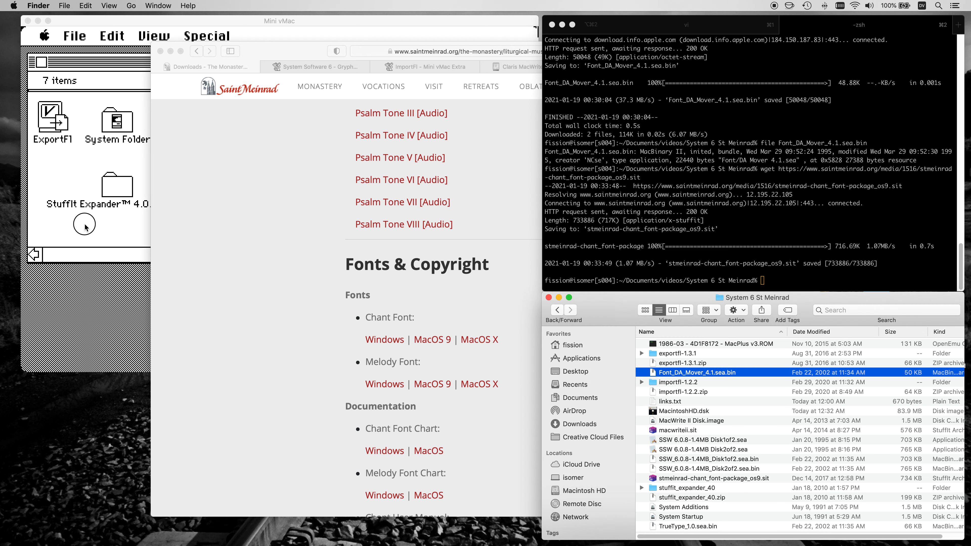
double_click(189, 124)
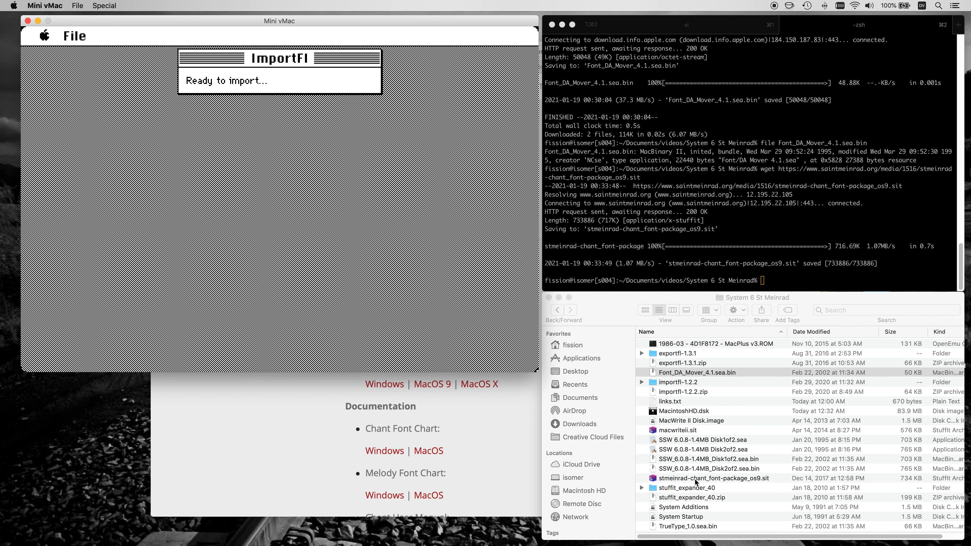
drag(694, 478, 321, 169)
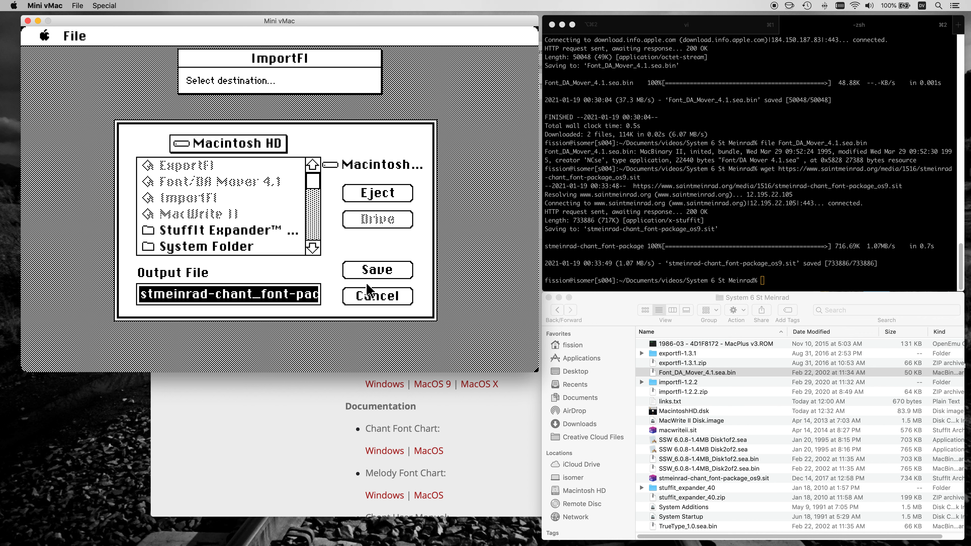
click(367, 278)
drag(72, 37, 92, 69)
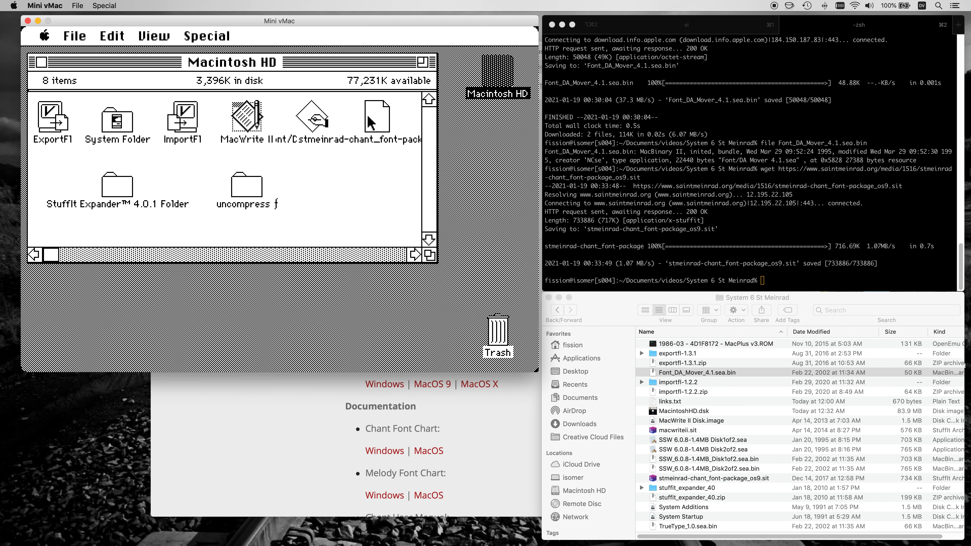
Try to expand the chant font package from the root of Macintosh HD with StuffIt Expander.
click(370, 124)
double_click(130, 187)
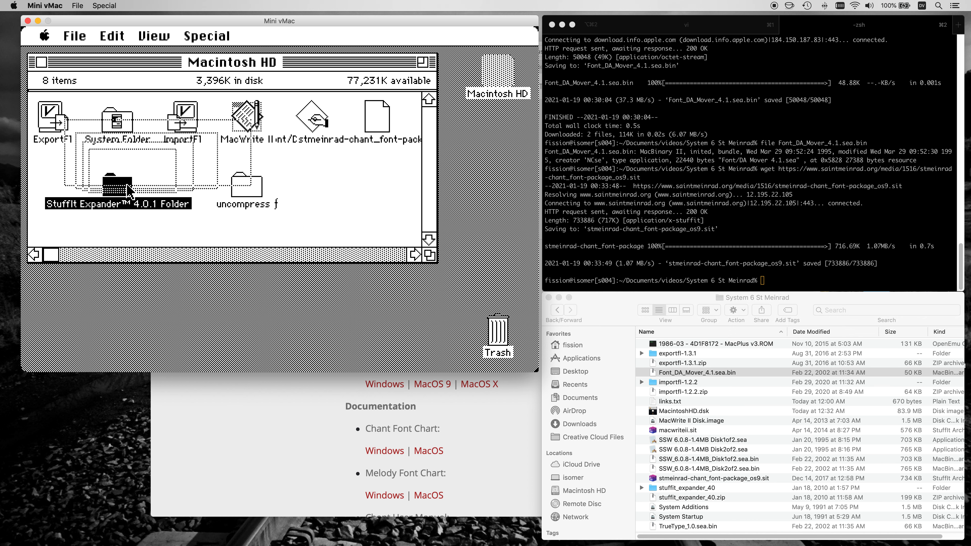
double_click(136, 115)
drag(79, 37, 84, 54)
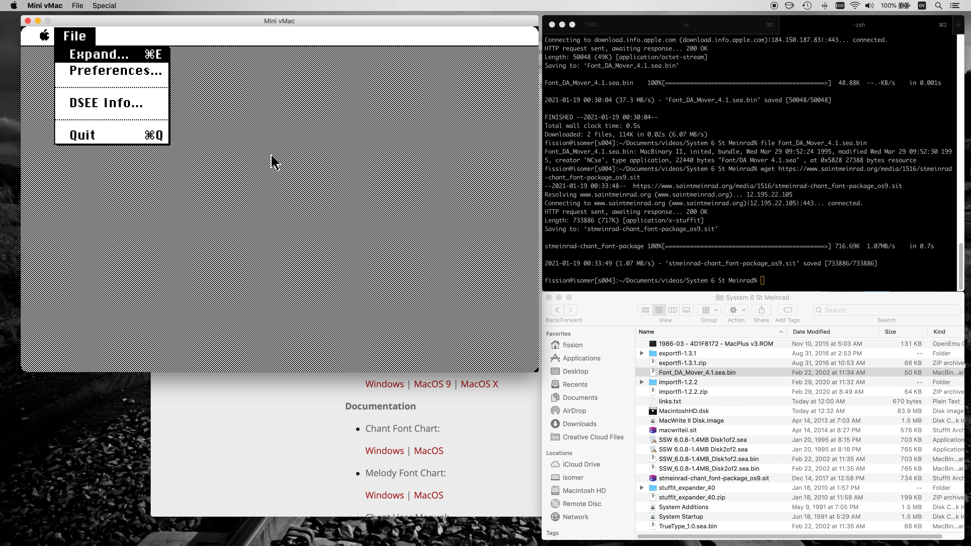
drag(240, 100, 245, 123)
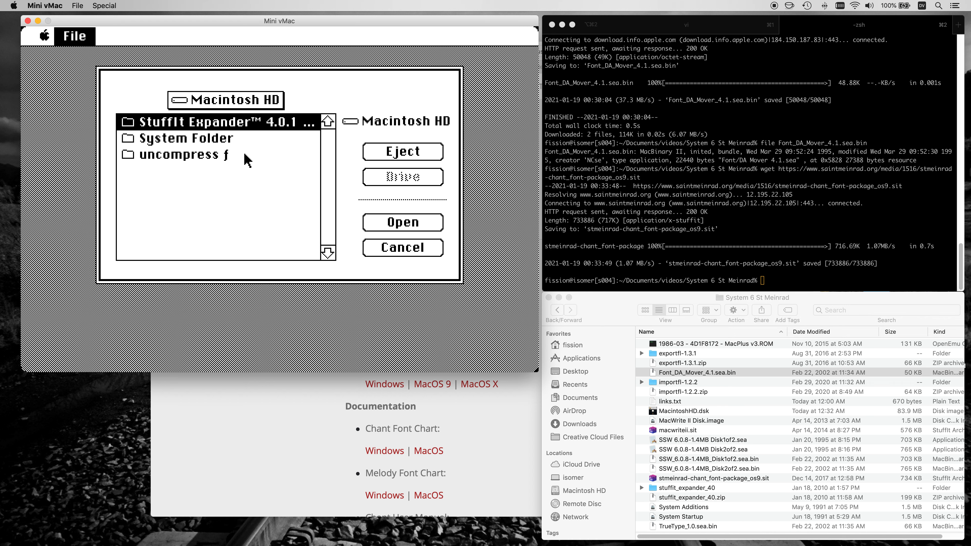
click(397, 246)
drag(76, 37, 100, 140)
click(44, 70)
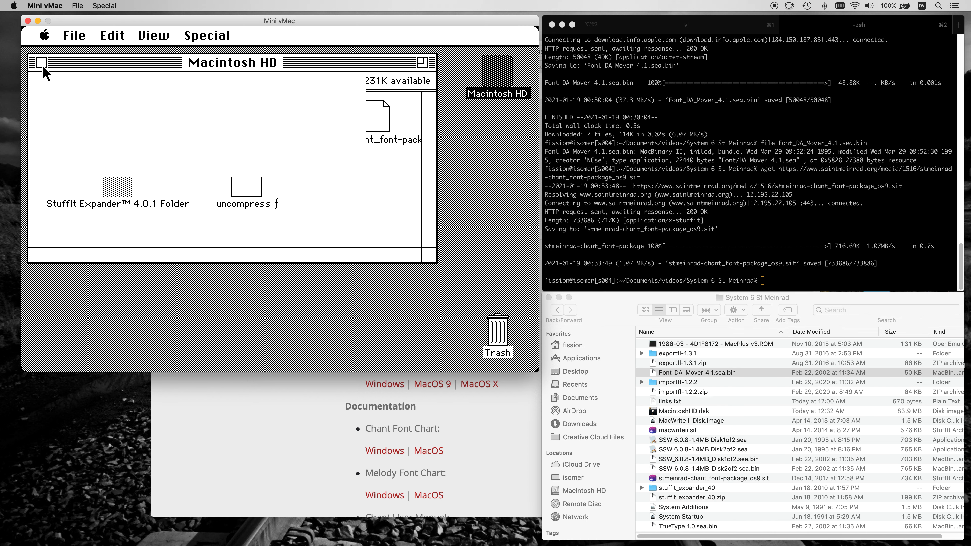
Move stmeinrad-chant_font-package_os9.sit into the uncompress ƒ folder and decode it with StuffIt Expander.
drag(370, 116, 257, 178)
click(119, 181)
double_click(119, 184)
double_click(121, 111)
drag(82, 38, 88, 56)
click(203, 142)
click(227, 306)
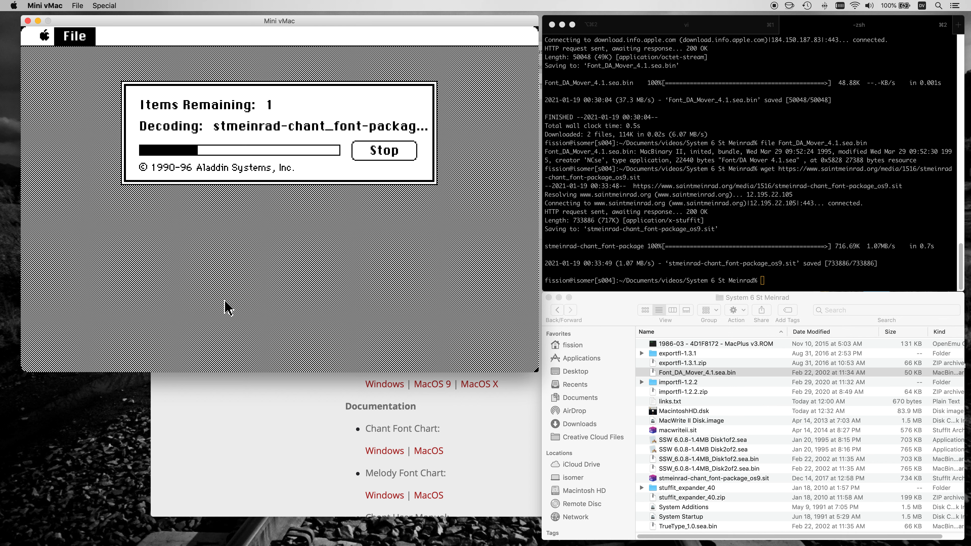
Switch to iTerm2 and check the type of stmeinrad-chant_font-package_os9.sit with the file command.
click(537, 262)
text(file stm)
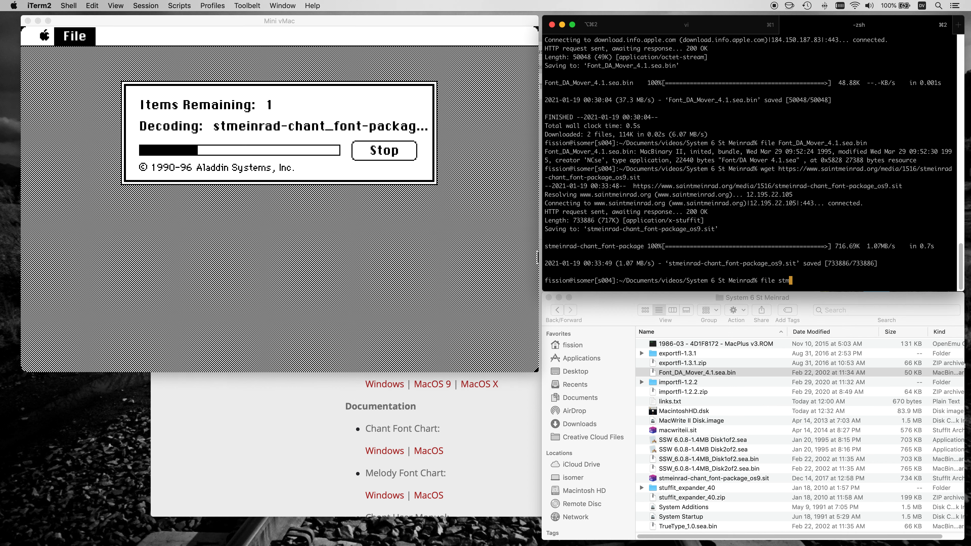
key(Tab)
key(Return)
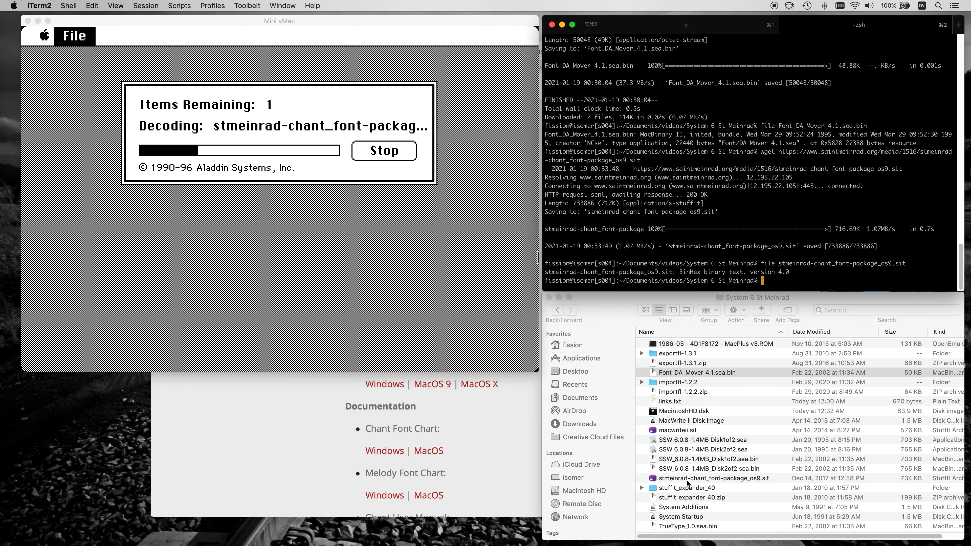
Expand stmeinrad-chant_font-package_os9.sit from Finder into the System 6 St Meinrad folder and reveal the contents of its St. Meinrad TrueType subfolder.
double_click(687, 480)
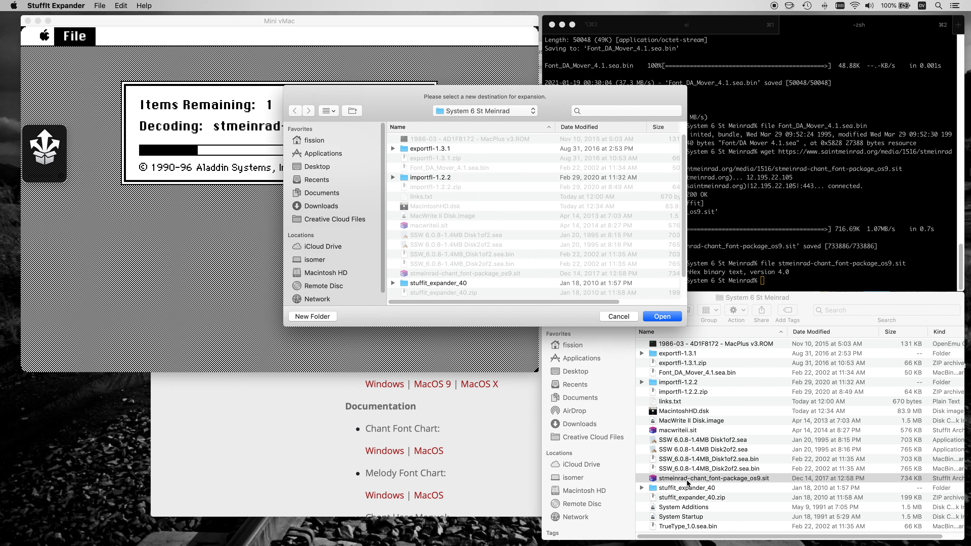
click(669, 317)
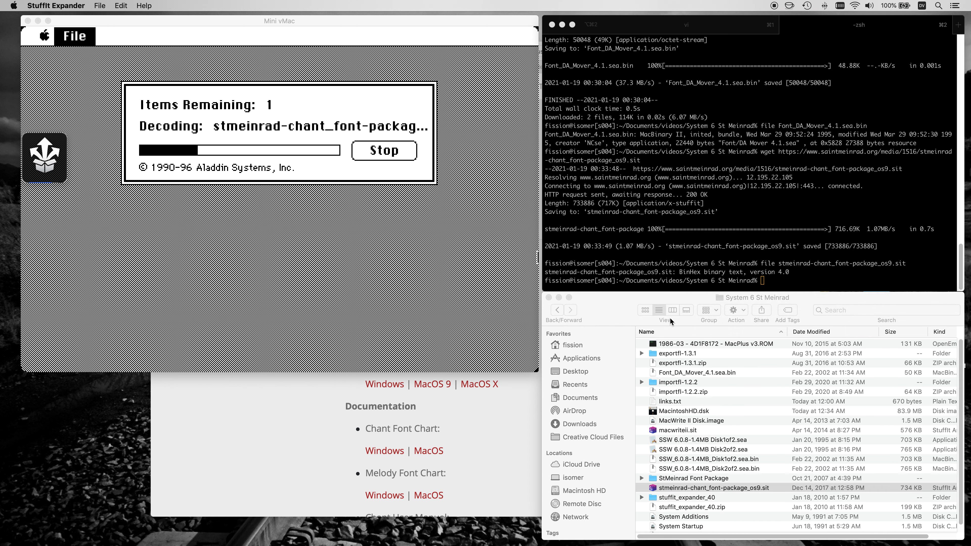
click(643, 479)
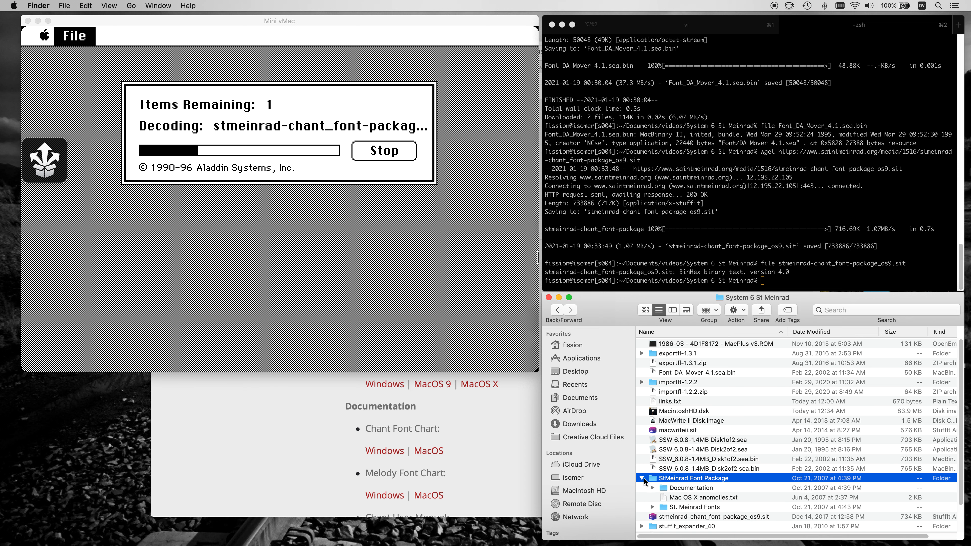
scroll(644, 481, down, 3)
click(653, 471)
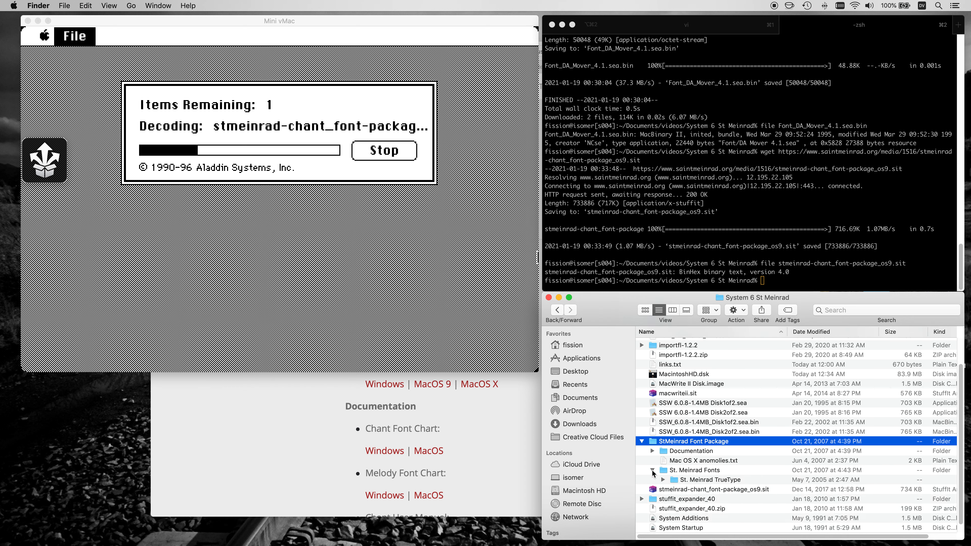
scroll(653, 473, down, 1)
click(663, 470)
scroll(708, 465, down, 2)
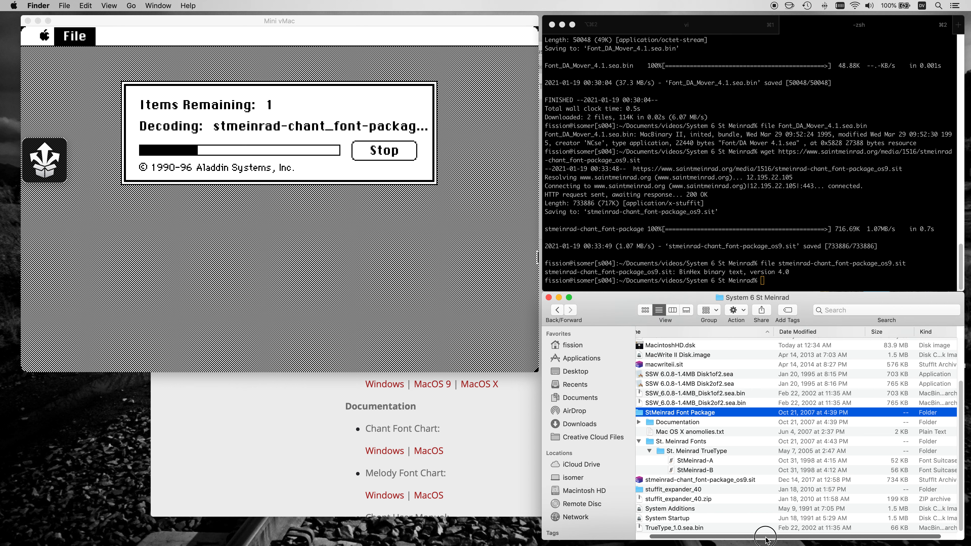
Examine the StMeinrad-A and StMeinrad-B font suitcases in the St. Meinrad TrueType folder.
click(705, 461)
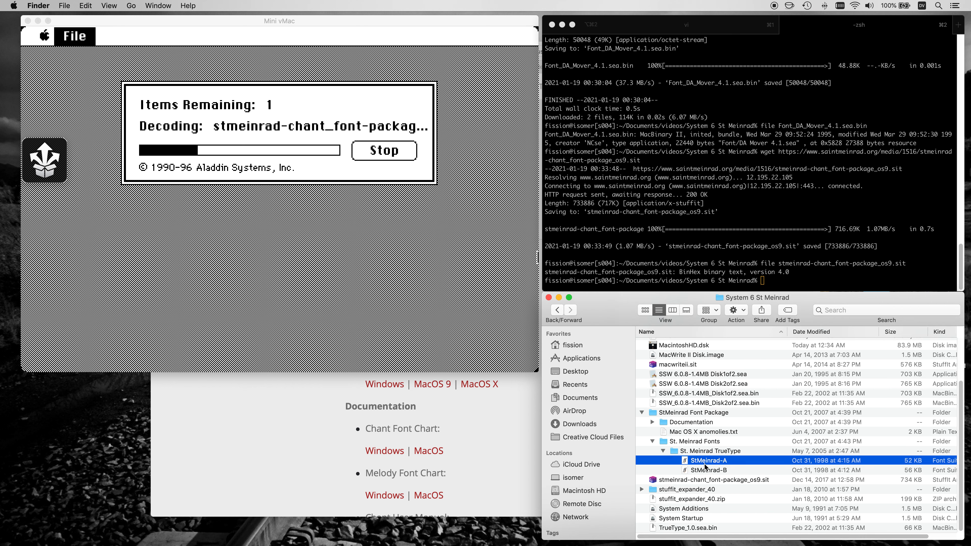
shift+click(709, 471)
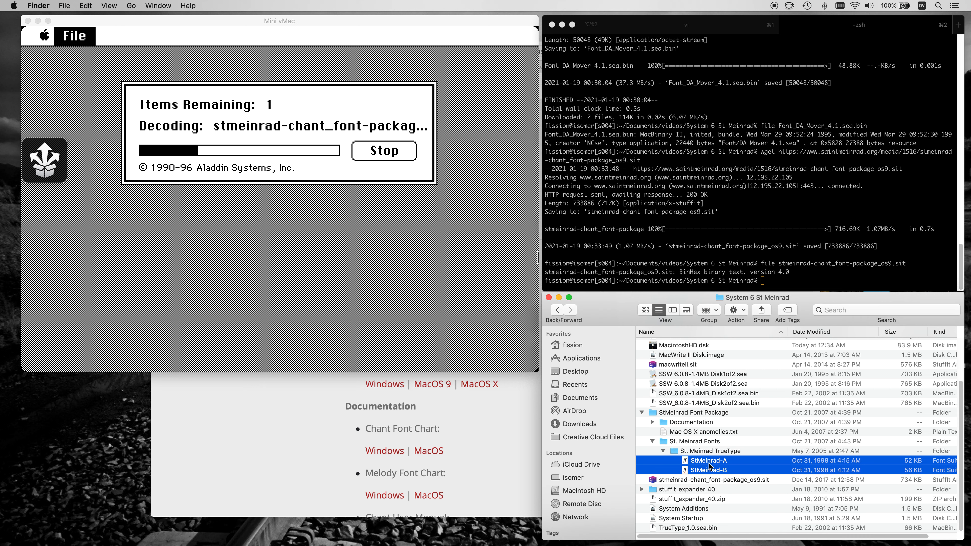
click(709, 464)
click(709, 452)
click(709, 462)
click(708, 471)
click(708, 461)
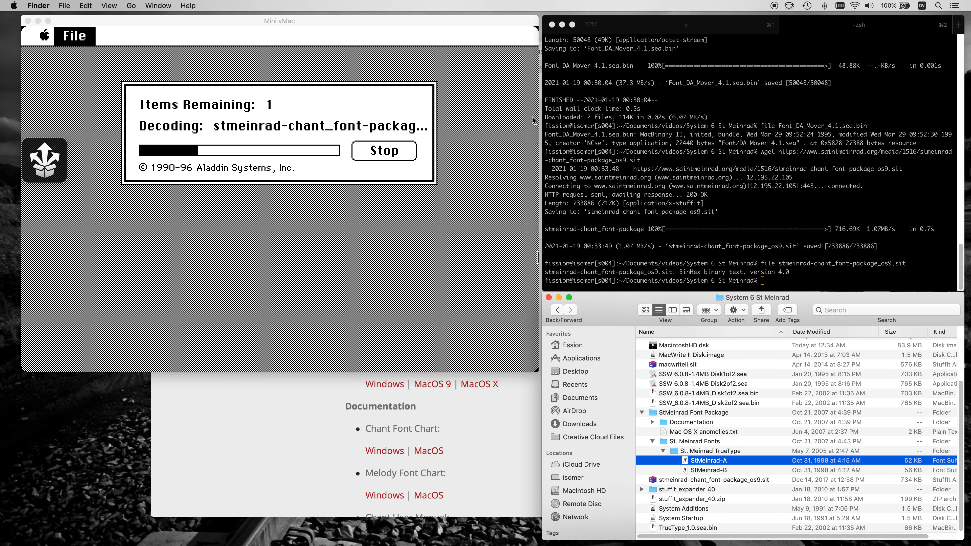
Switch back to Mini vMac, quit StuffIt Expander and open the uncompress ƒ folder.
click(399, 24)
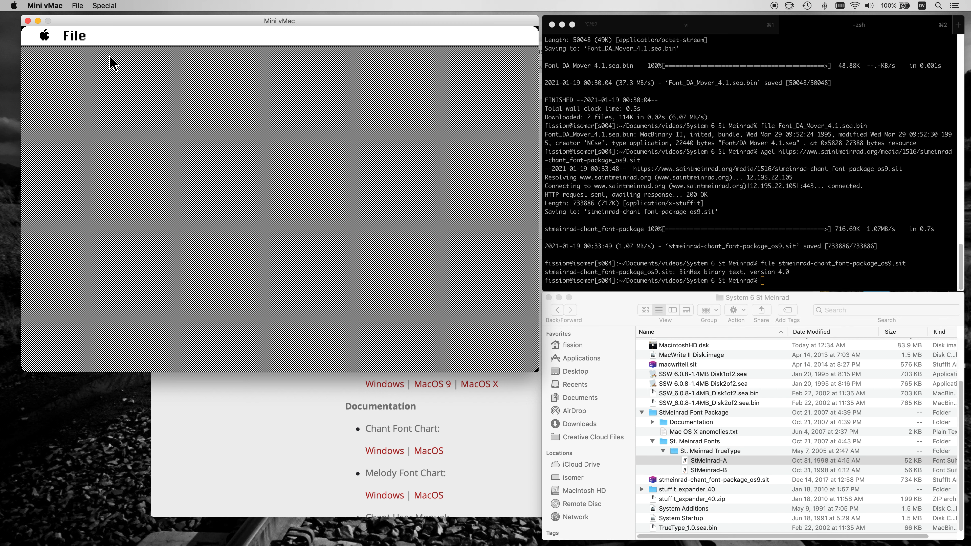
drag(78, 37, 93, 135)
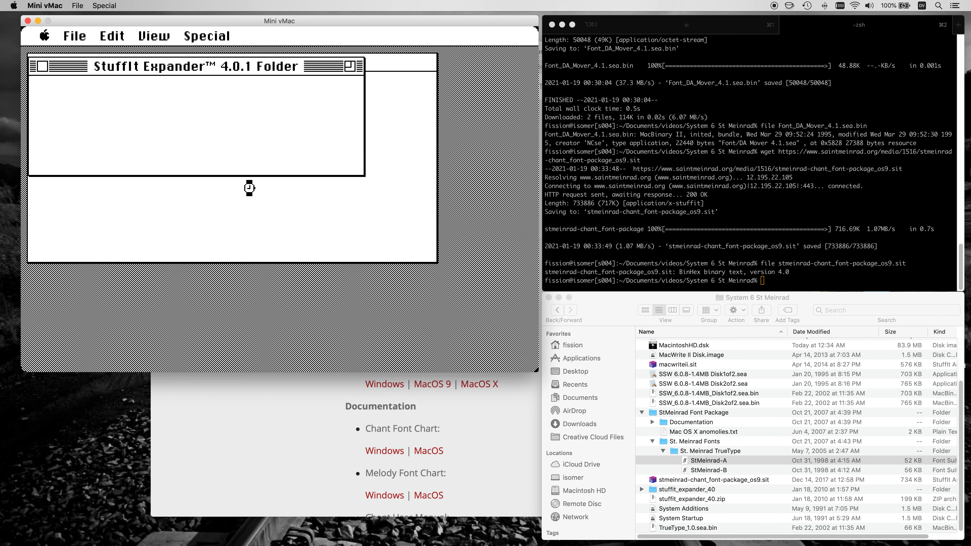
click(43, 66)
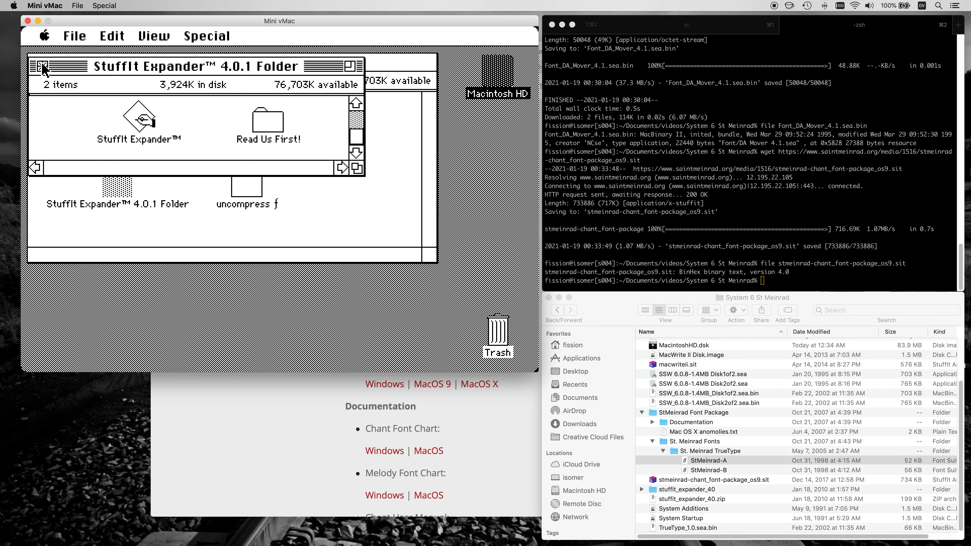
double_click(252, 188)
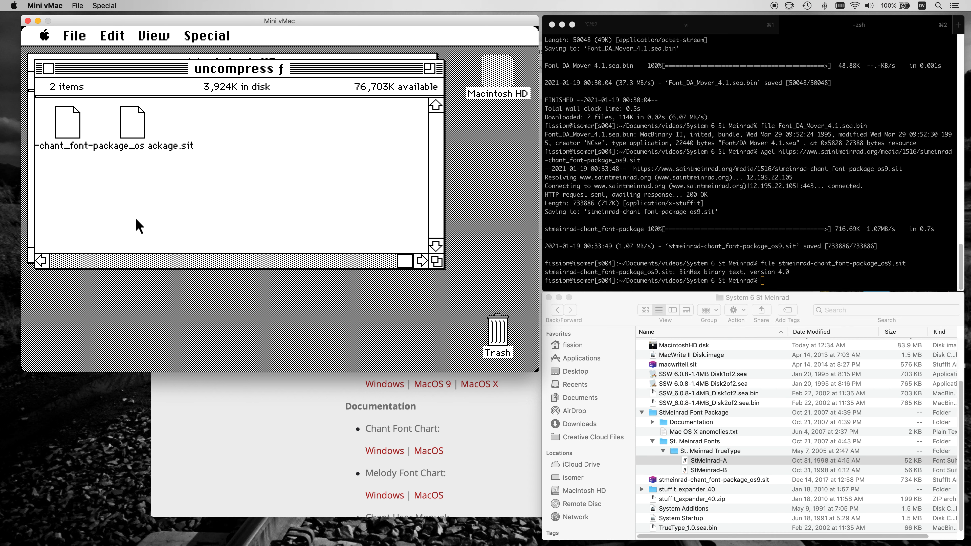
Space out the two archive icons in the uncompress ƒ window so that their names can be read.
click(121, 262)
drag(207, 36, 208, 57)
click(119, 128)
drag(119, 128, 202, 130)
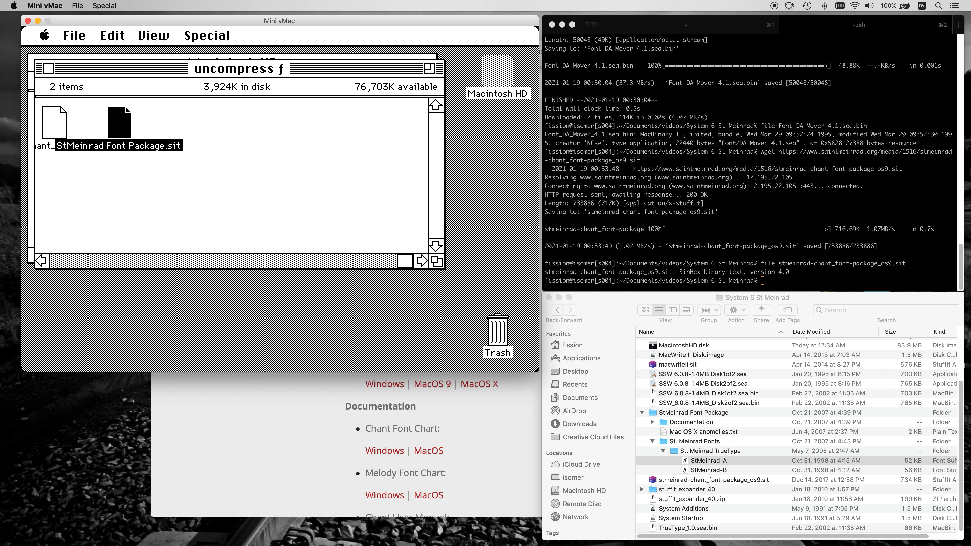
drag(209, 37, 231, 88)
click(228, 194)
click(137, 262)
click(234, 126)
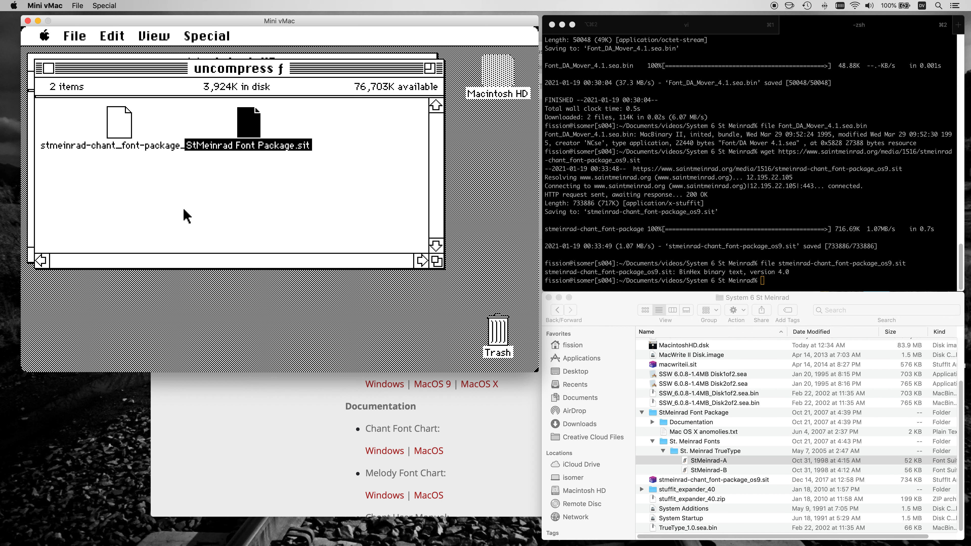
click(247, 215)
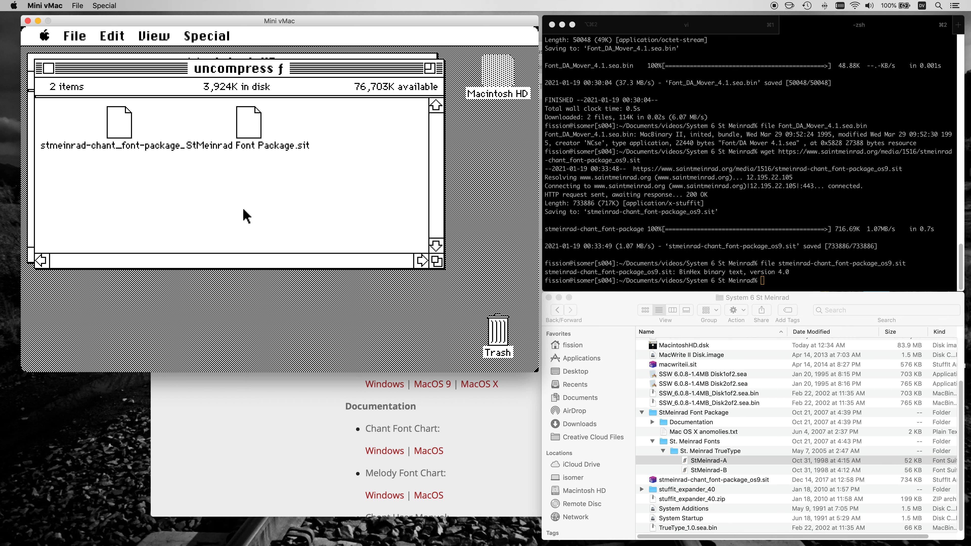
click(250, 115)
Try to expand StMeinrad Font Package.sit from the uncompress ƒ folder with StuffIt Expander, then quit it.
click(54, 70)
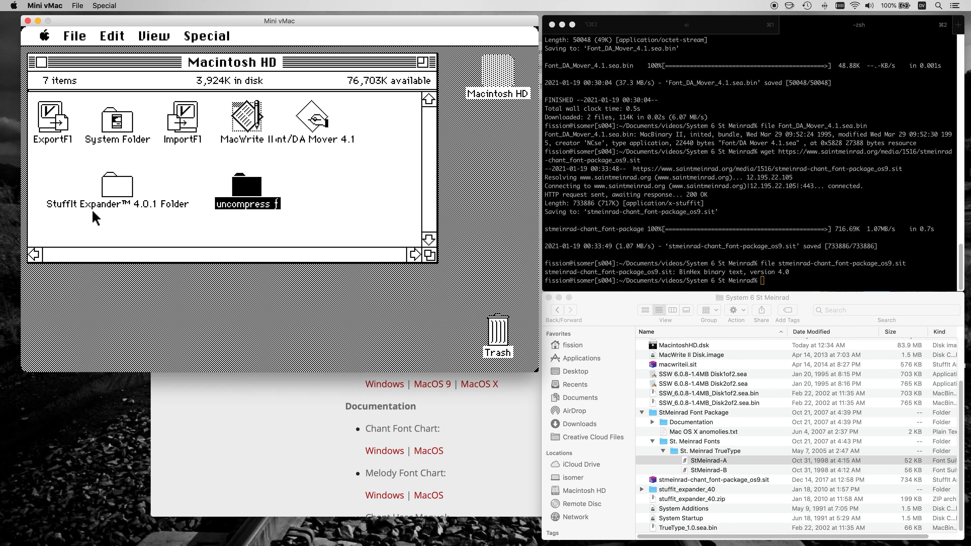
double_click(116, 186)
double_click(140, 121)
drag(74, 35, 76, 54)
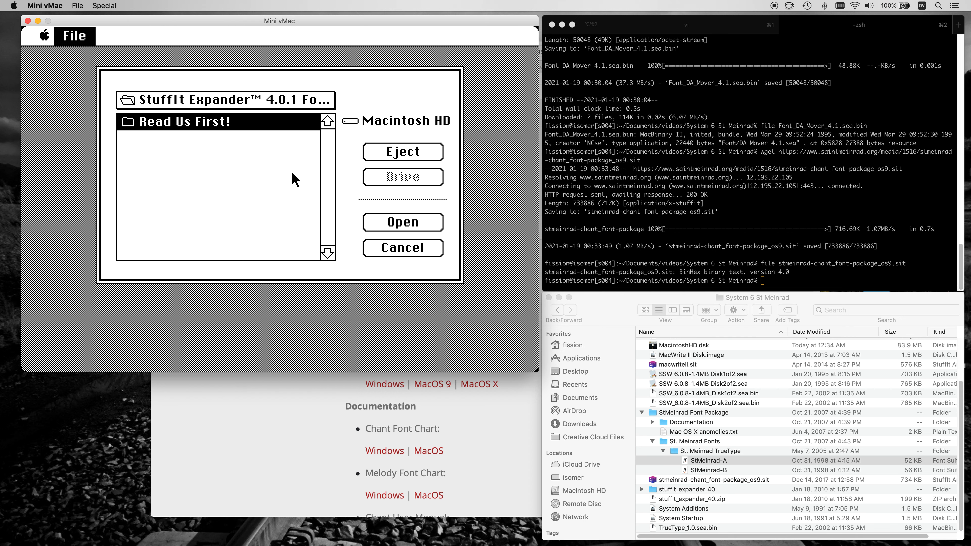
drag(254, 100, 254, 119)
double_click(232, 155)
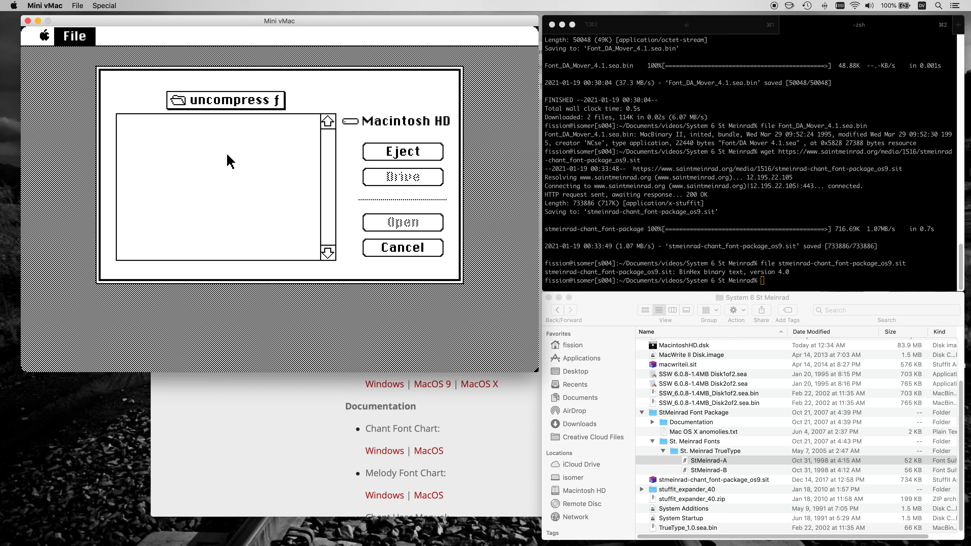
click(420, 252)
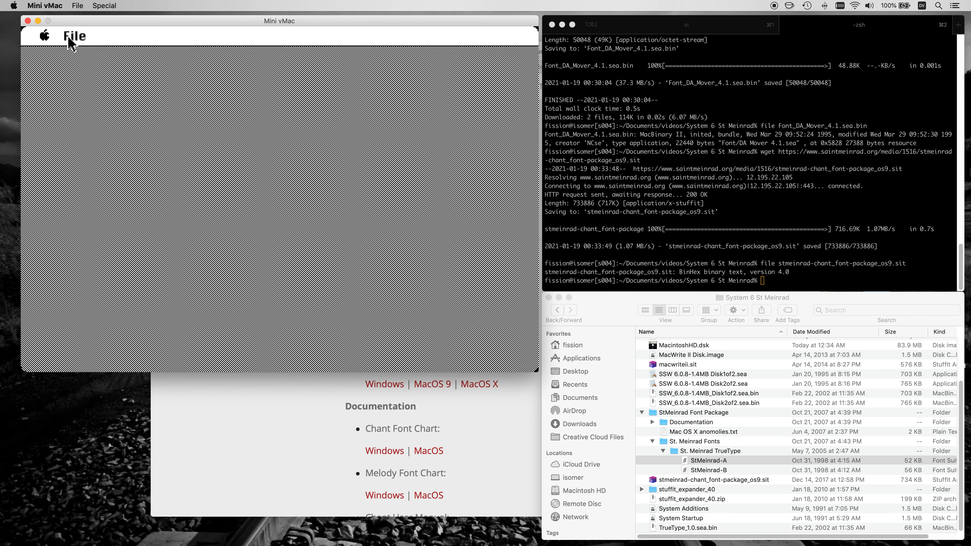
drag(73, 35, 134, 136)
Move both chant font archives from the uncompress ƒ folder to the Trash and close the folder.
click(42, 65)
click(247, 197)
double_click(247, 194)
drag(282, 198, 117, 125)
drag(117, 124, 517, 336)
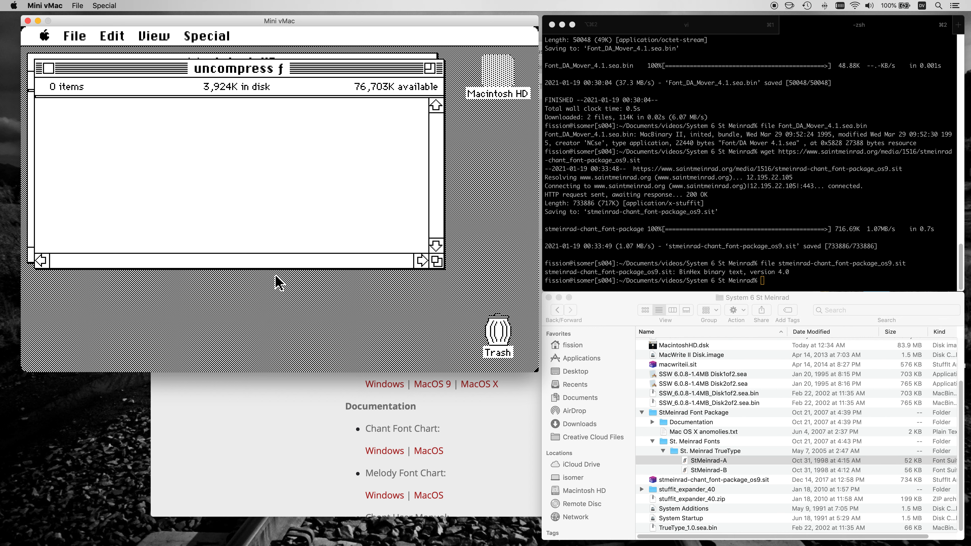
click(50, 68)
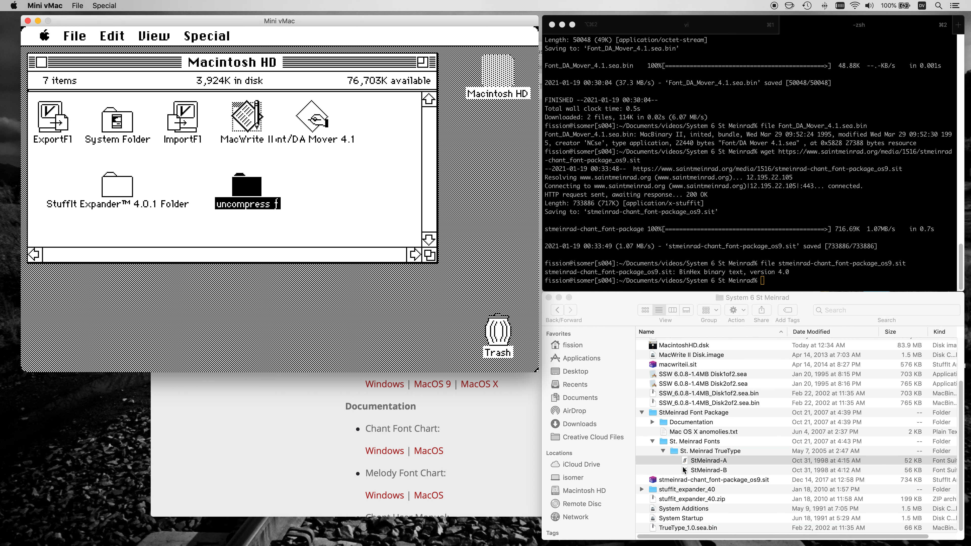
Switch to the link notes in iTerm2 and copy the HFS Disk Maker forum address.
click(617, 309)
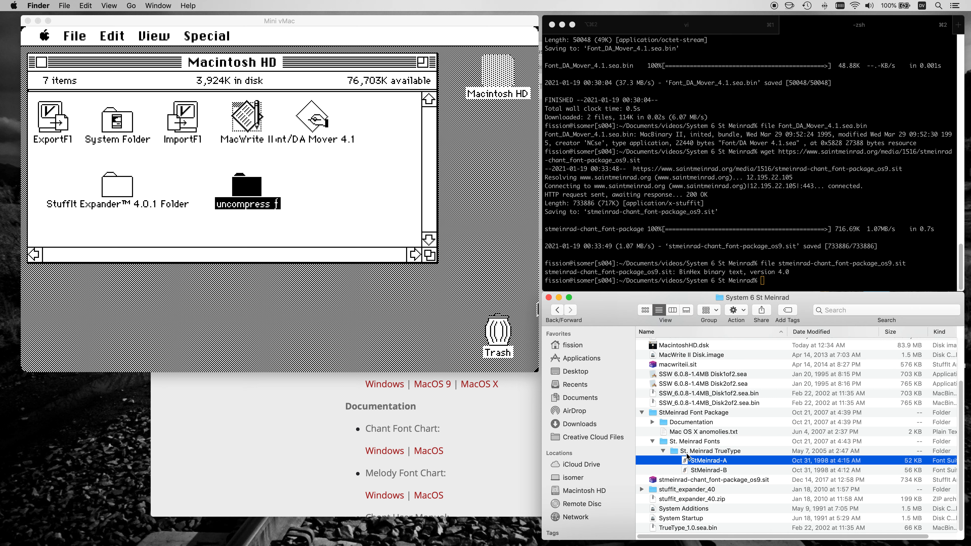
click(661, 284)
key(super+1)
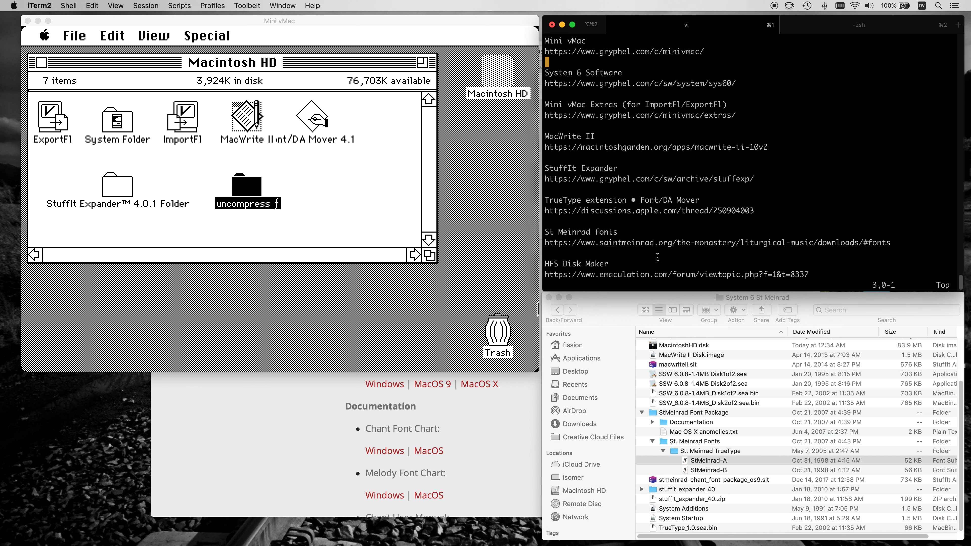
drag(544, 275, 793, 275)
key(super+c)
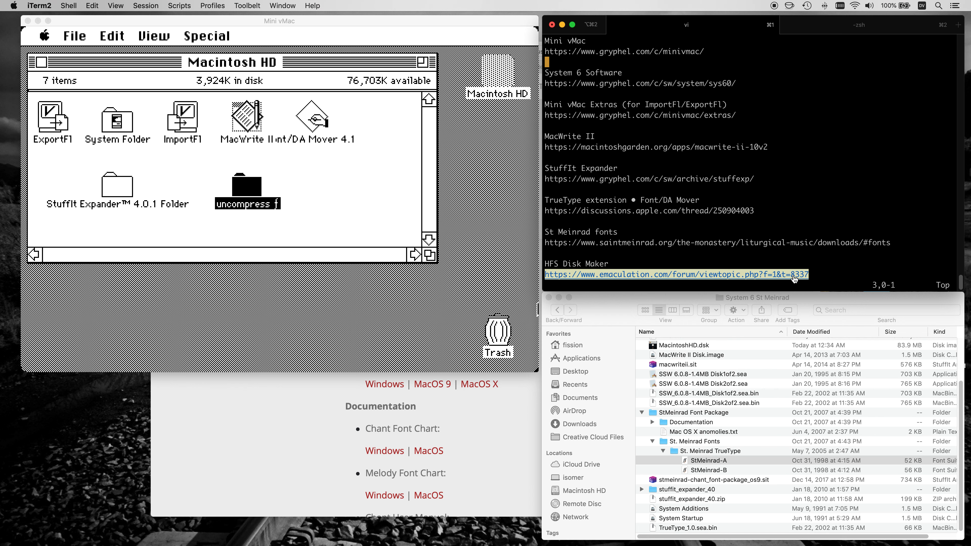
Switch to Safari and open the copied Emaculation forum address in a new tab.
key(super+Tab)
key(super+Tab)
key(super+Tab)
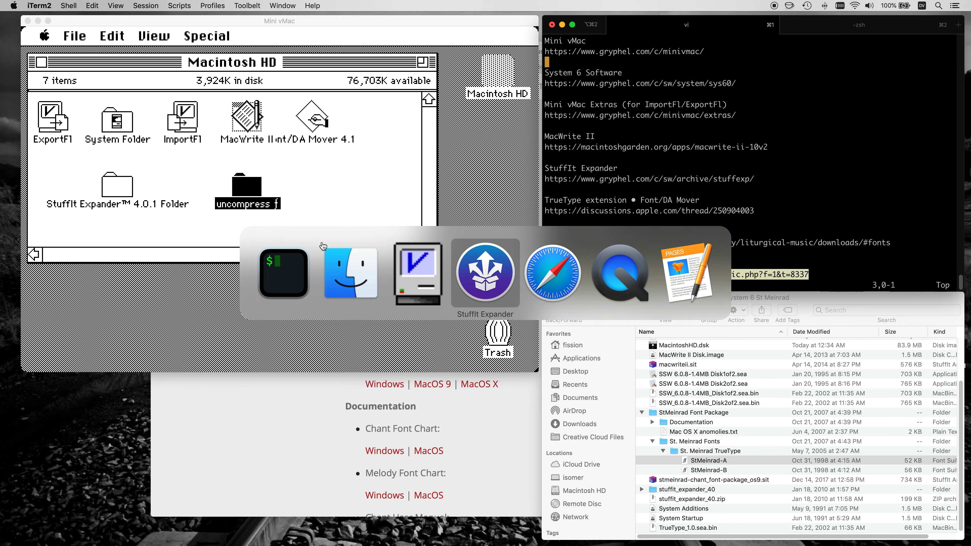
key(super+Tab)
key(super+t)
key(super+v)
key(Return)
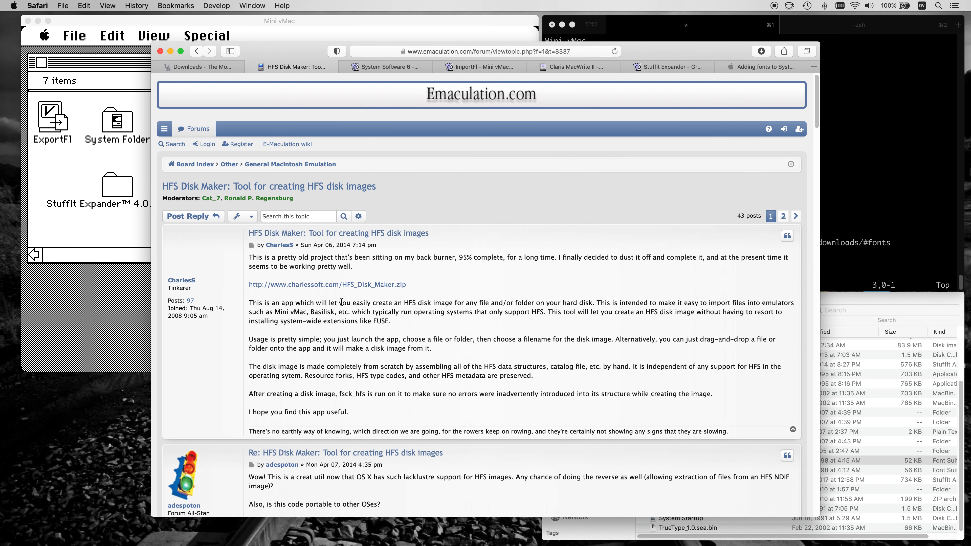
Copy the HFS_Disk_Maker.zip link from the forum's first post and switch to iTerm2.
drag(404, 303, 592, 302)
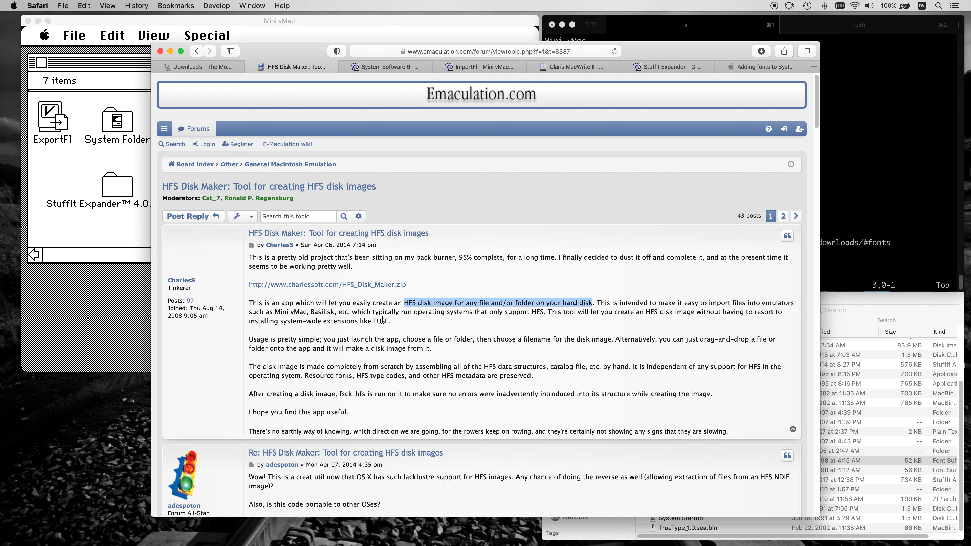
right_click(316, 283)
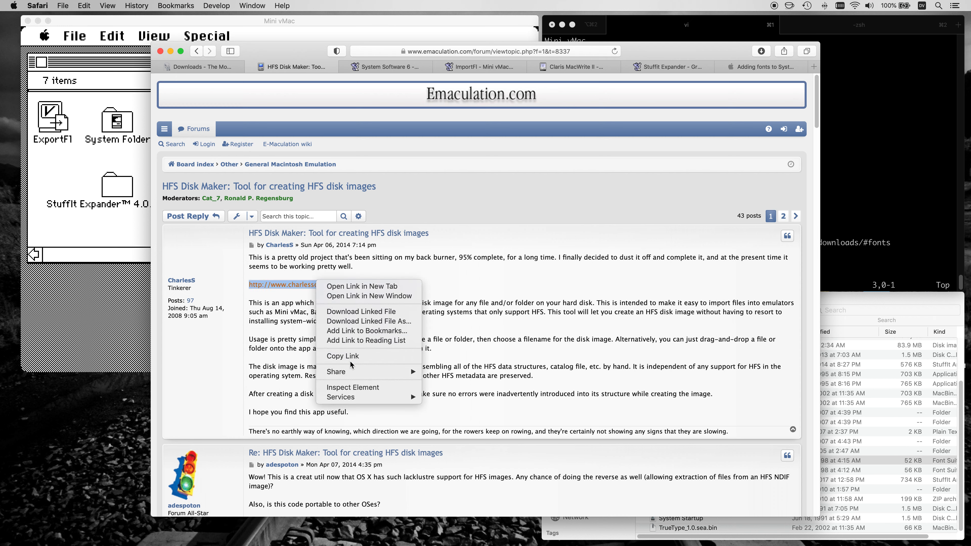
click(351, 356)
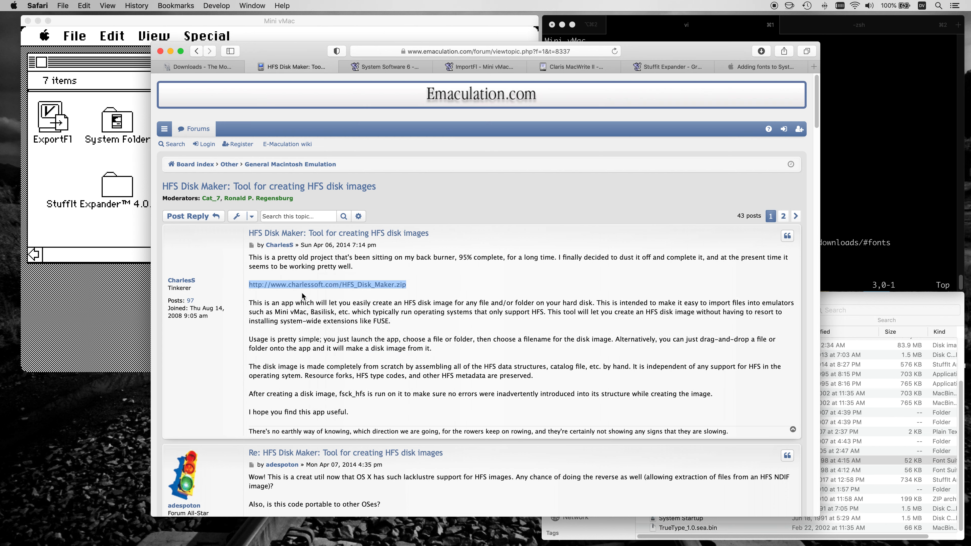
click(897, 254)
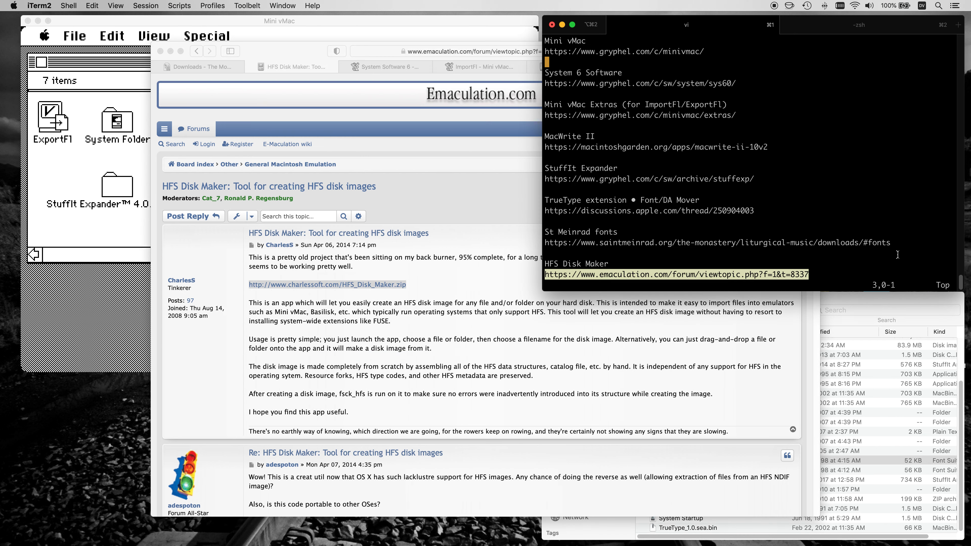
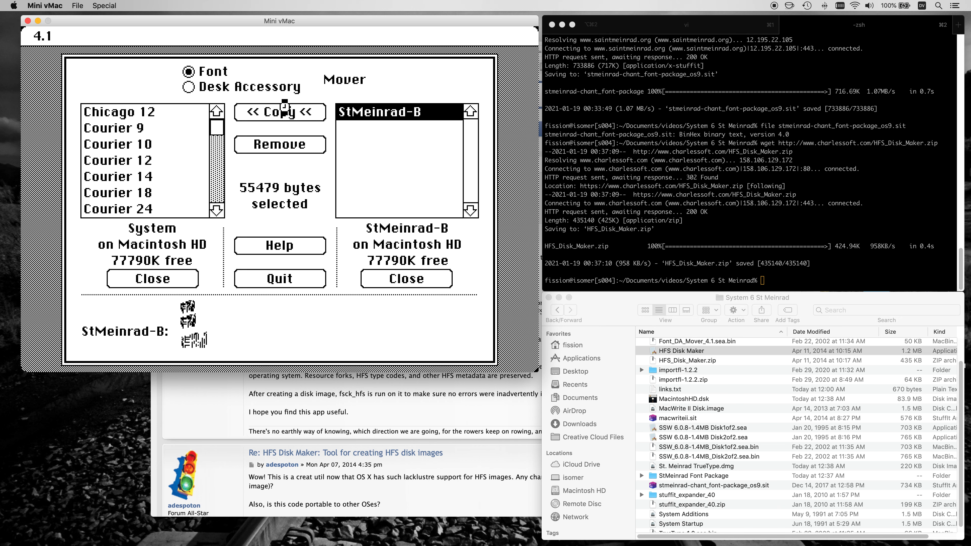
Quit Font/DA Mover and move the StMeinrad-A font file and the StuffIt archive to the Trash.
click(279, 279)
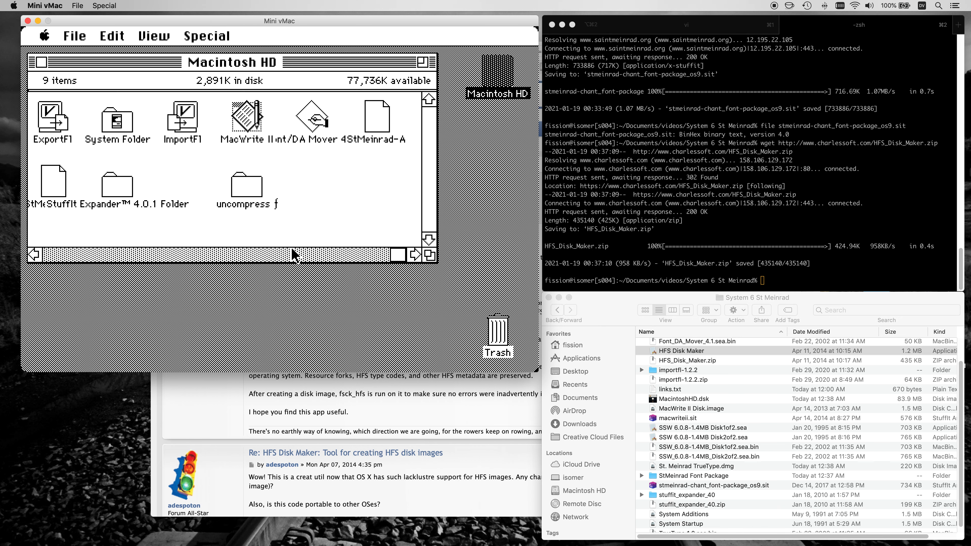
drag(376, 120, 495, 333)
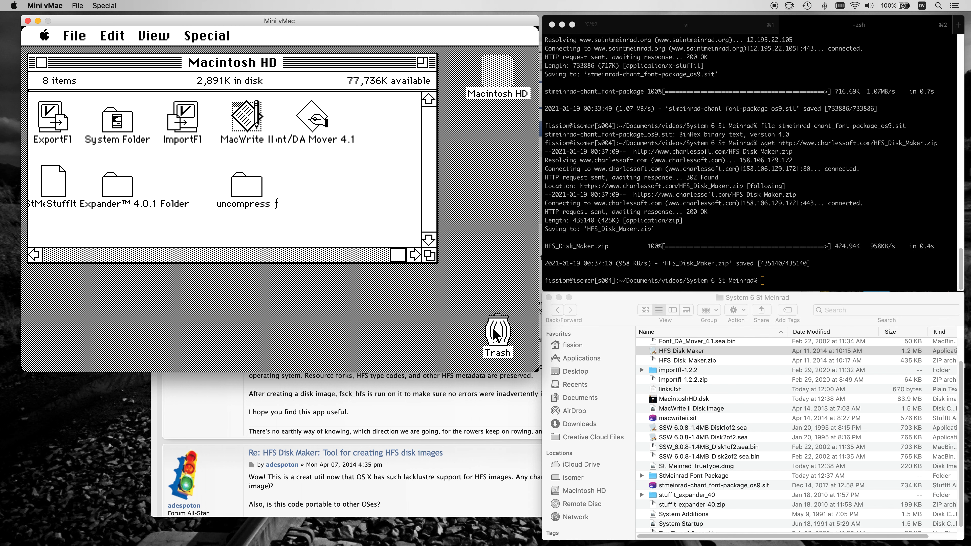
drag(49, 181, 497, 333)
Launch MacWrite II and choose the St Meinrad chant font for a new document.
click(255, 125)
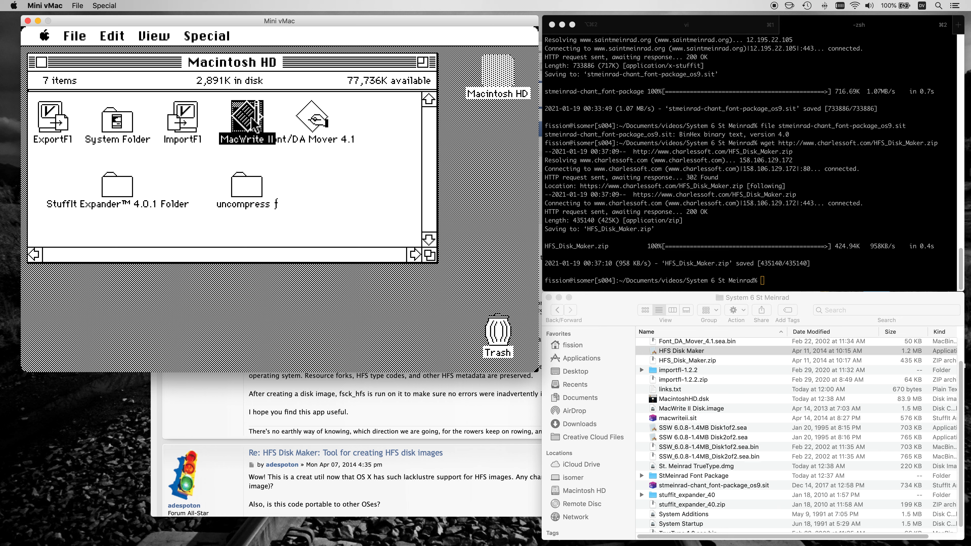
double_click(254, 125)
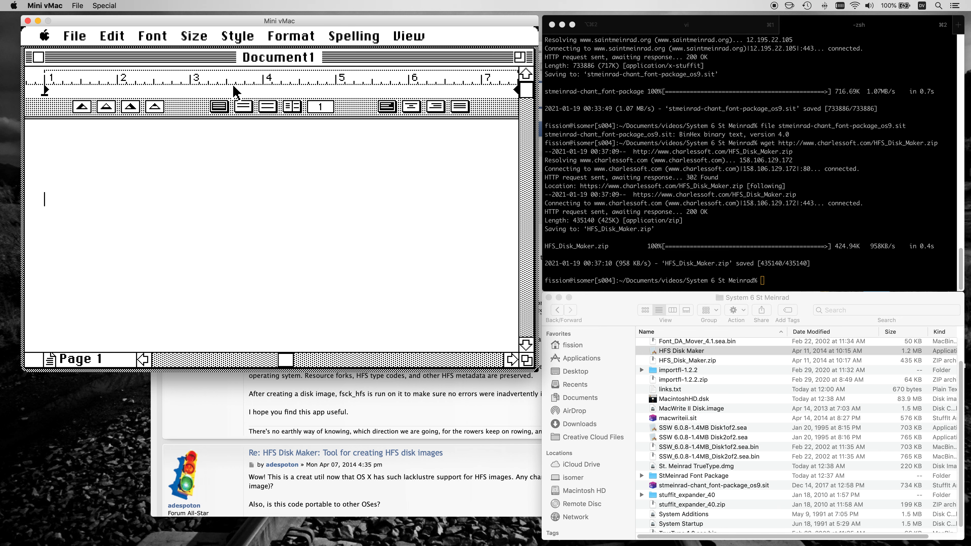
click(156, 41)
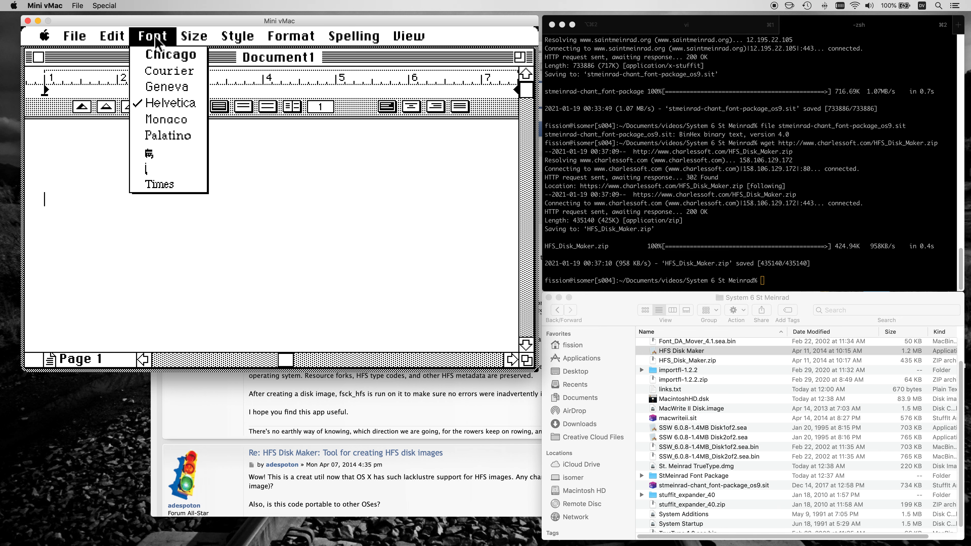
drag(157, 42, 188, 158)
Look at the chant notation text at the end of the link notes in the terminal editor.
click(658, 29)
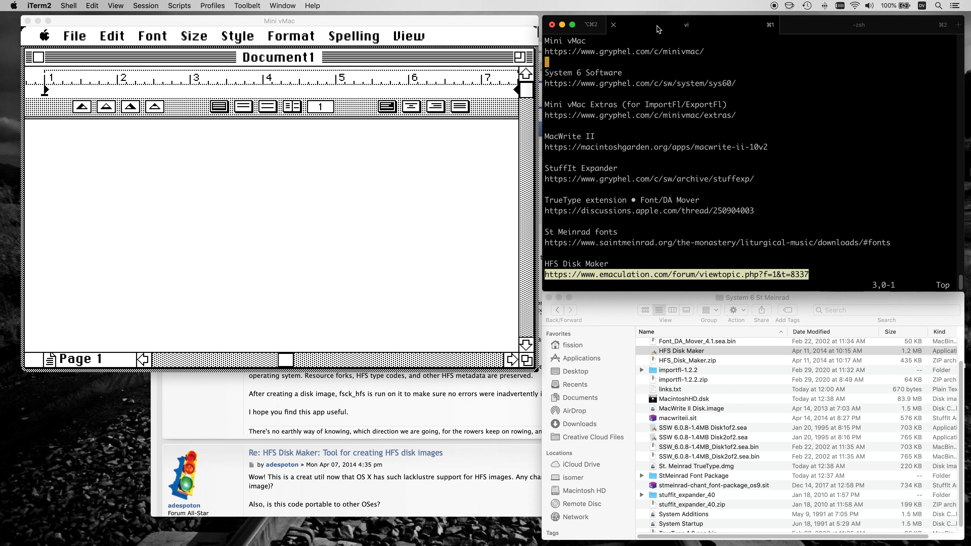
key(shift+g)
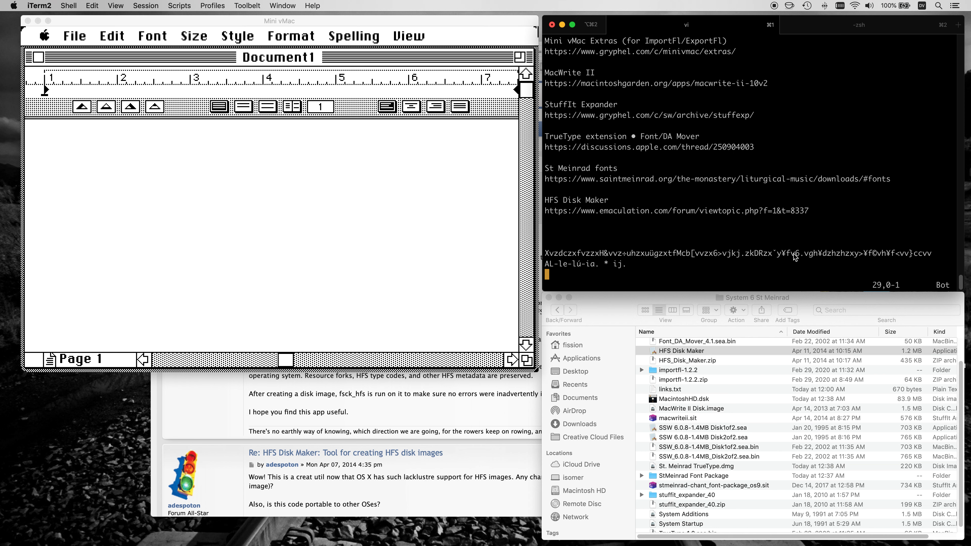
Return to the MacWrite II document and set the text size to 60 pt.
click(300, 248)
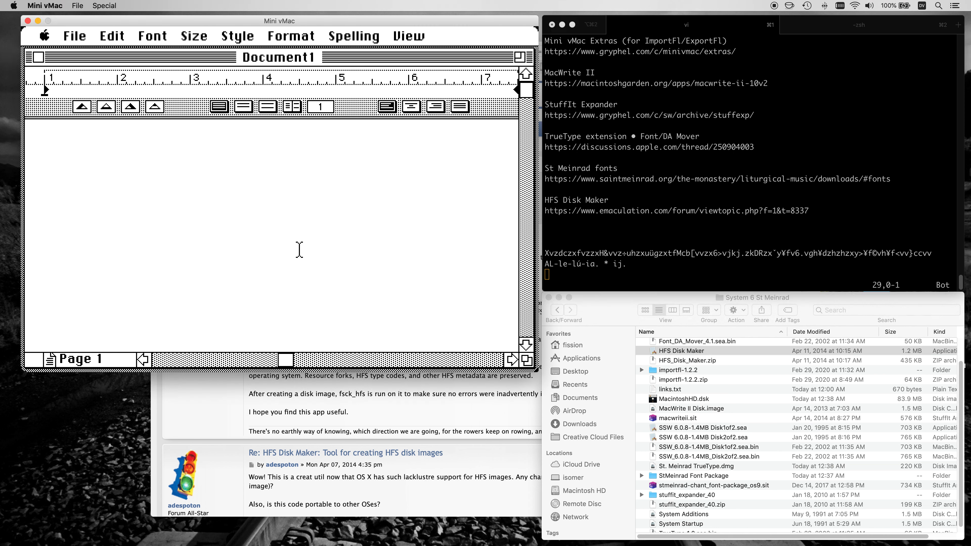
drag(192, 35, 217, 202)
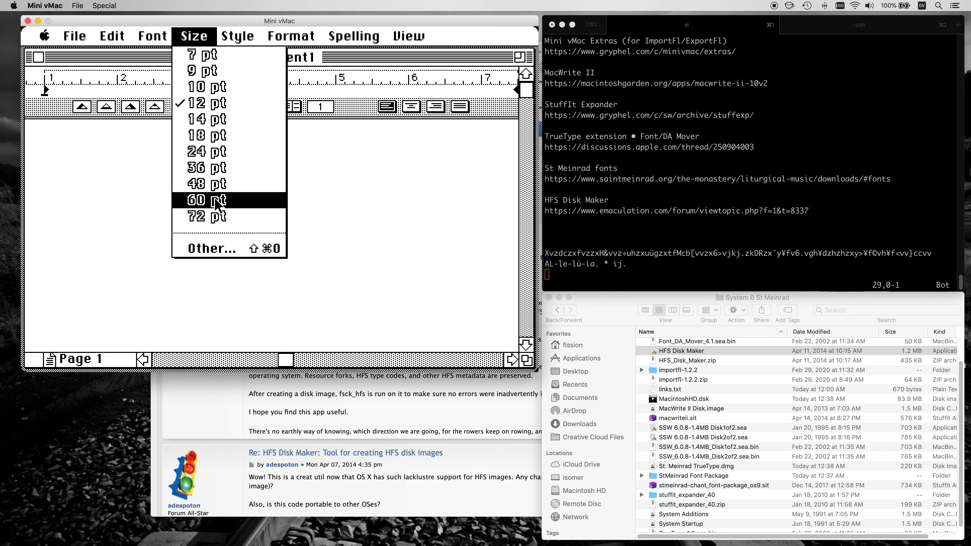
drag(216, 202, 217, 202)
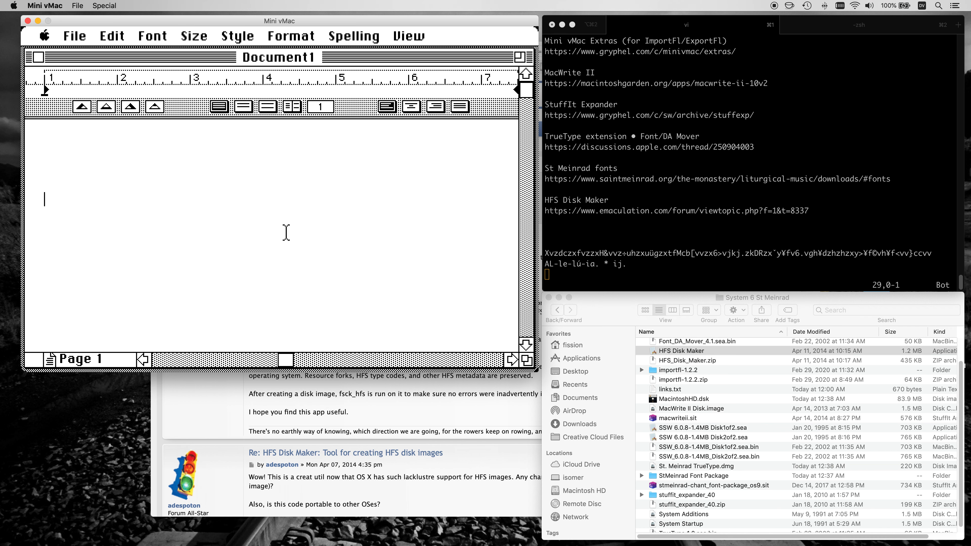
Type the opening chant notation characters XvzdczxfvzzxH&v to start the staff.
text(X)
text(vzdczxfvzzx)
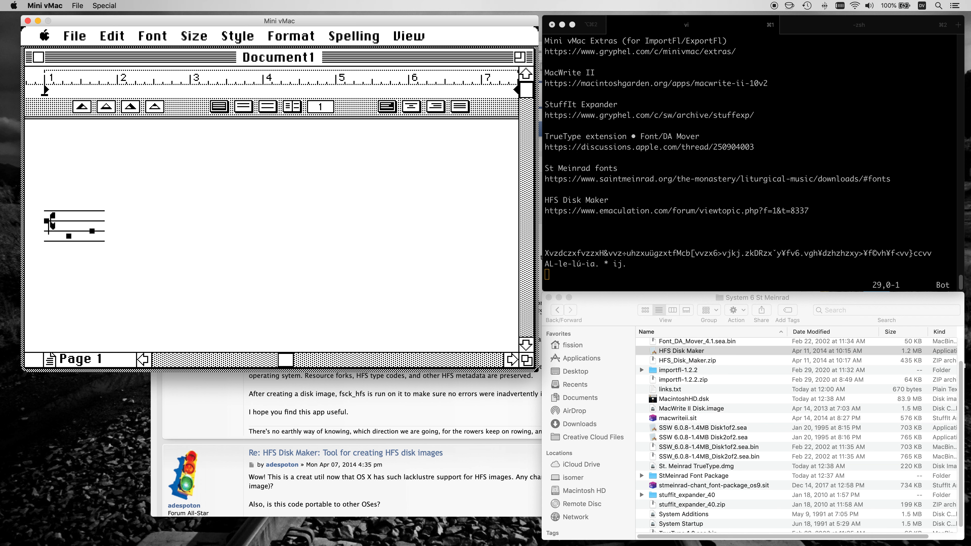
text(H&v)
Open Key Caps to examine which characters the Option key produces, then close it.
drag(45, 36, 86, 187)
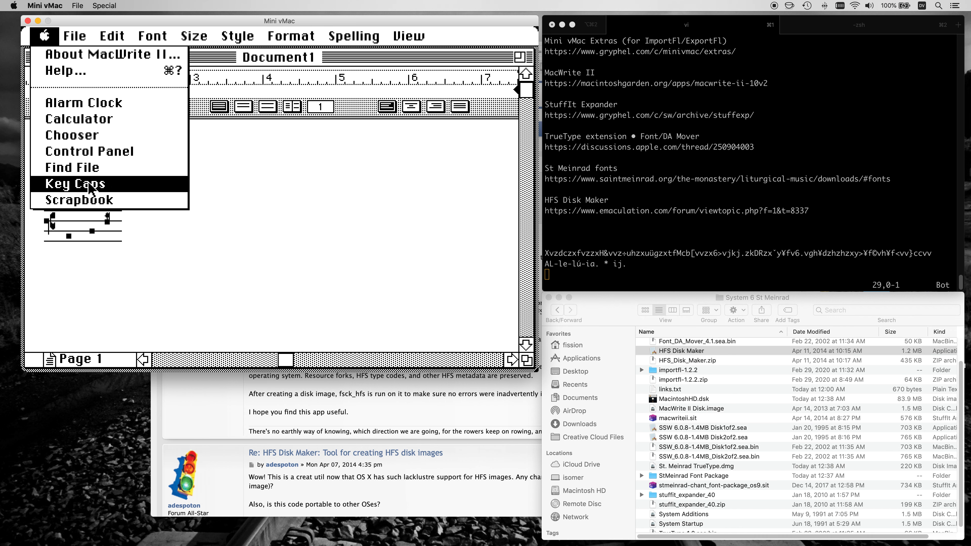
key(alt)
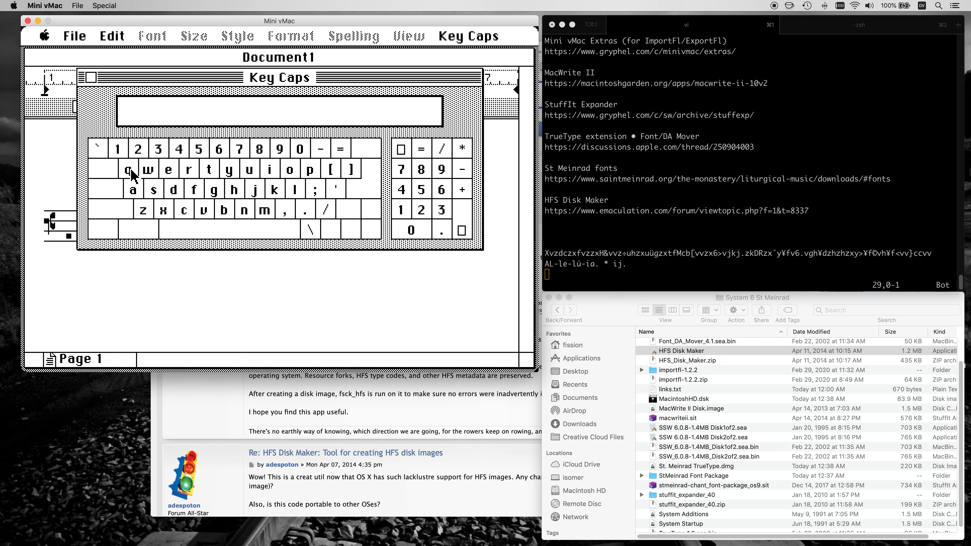
click(91, 78)
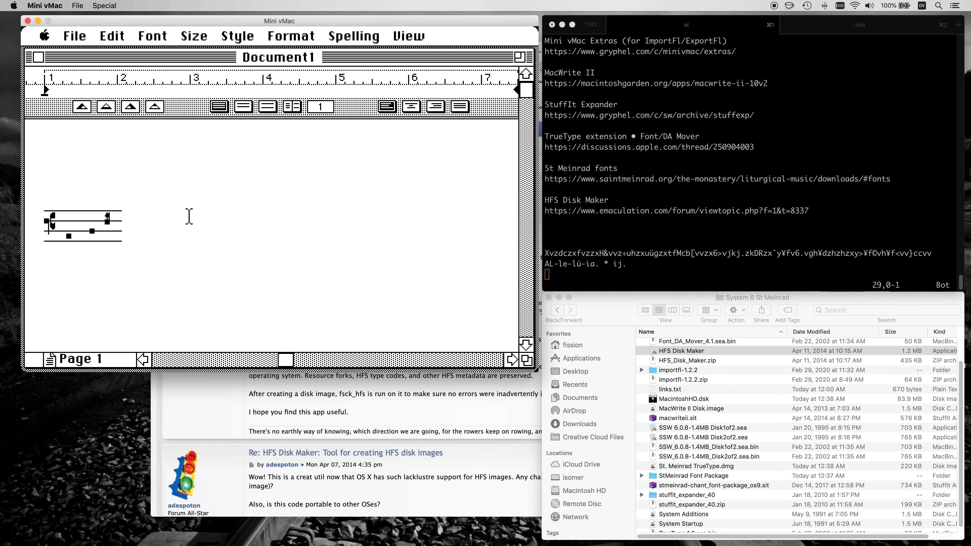
Continue typing the chant notation, including Option characters, up to the sequence zkDRz.
text(÷uhzxuüg)
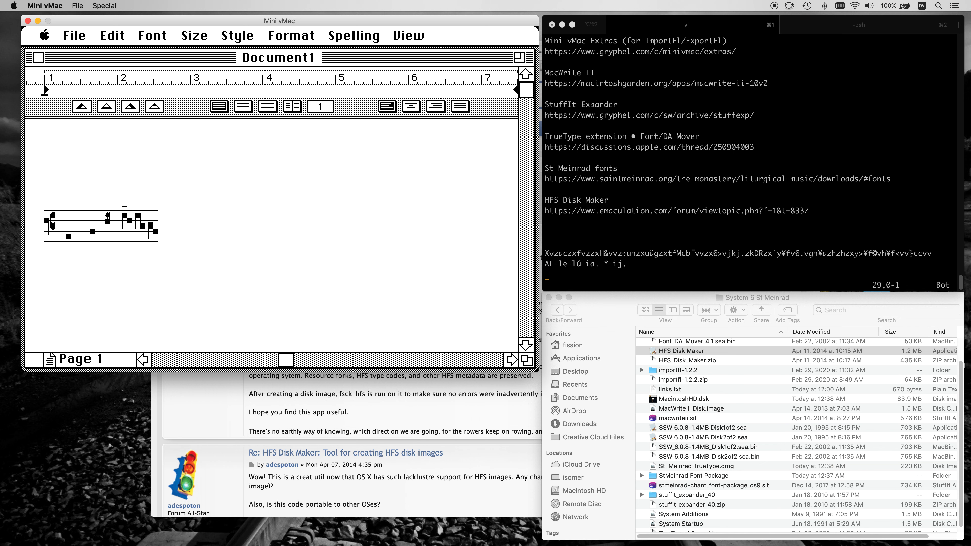
text(zxtfMcb[vvzx6>vjkj.zkDRz)
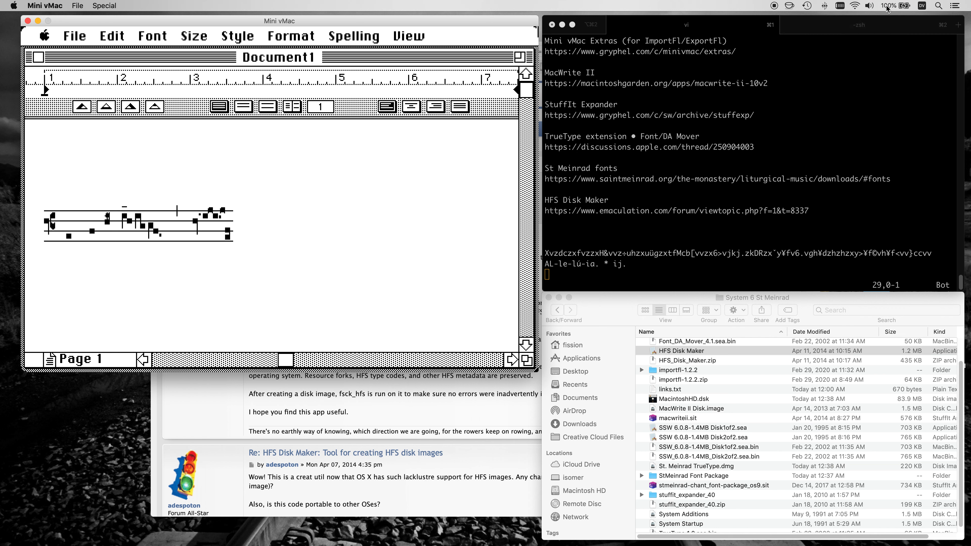
Open the macOS Keyboard Viewer to check Option and Shift key characters, then close it.
click(922, 6)
click(917, 18)
click(923, 6)
click(911, 67)
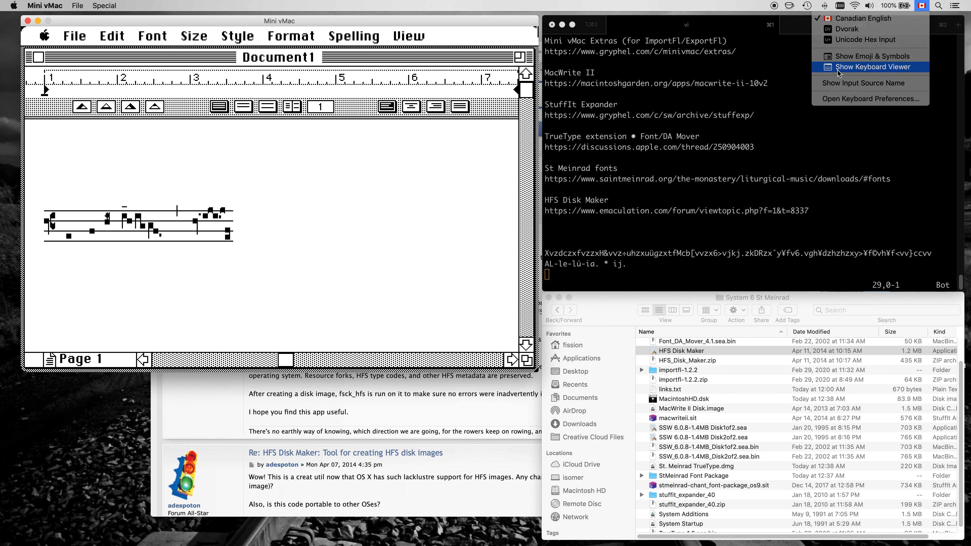
key(alt)
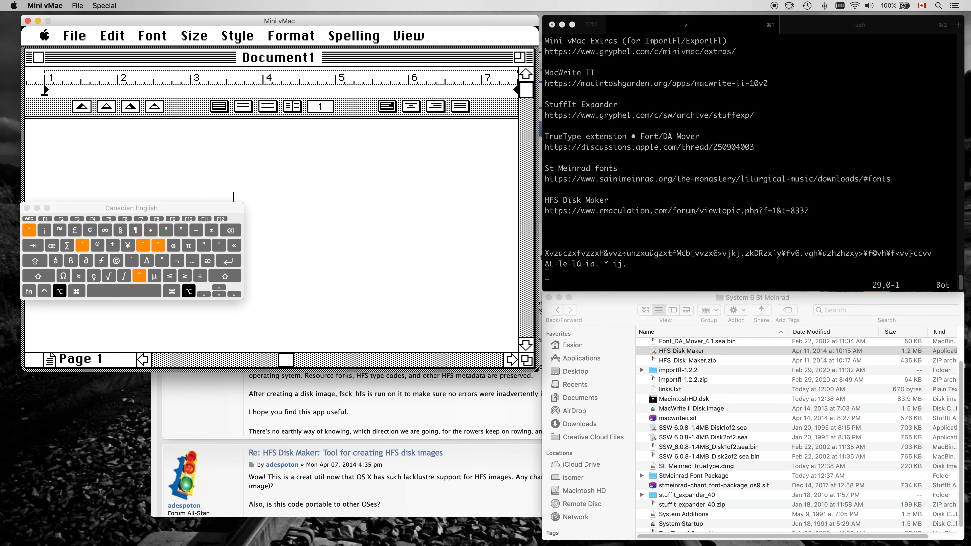
key(shift)
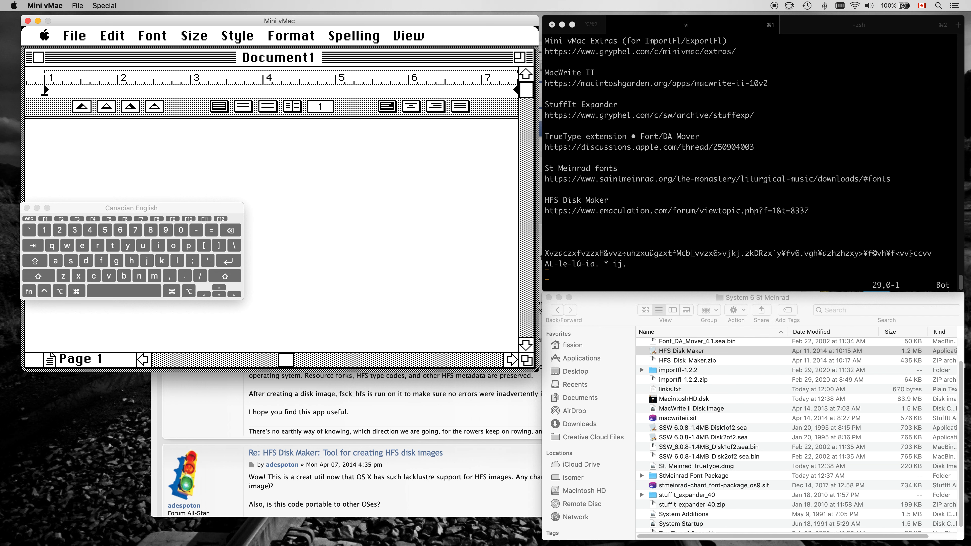
click(26, 207)
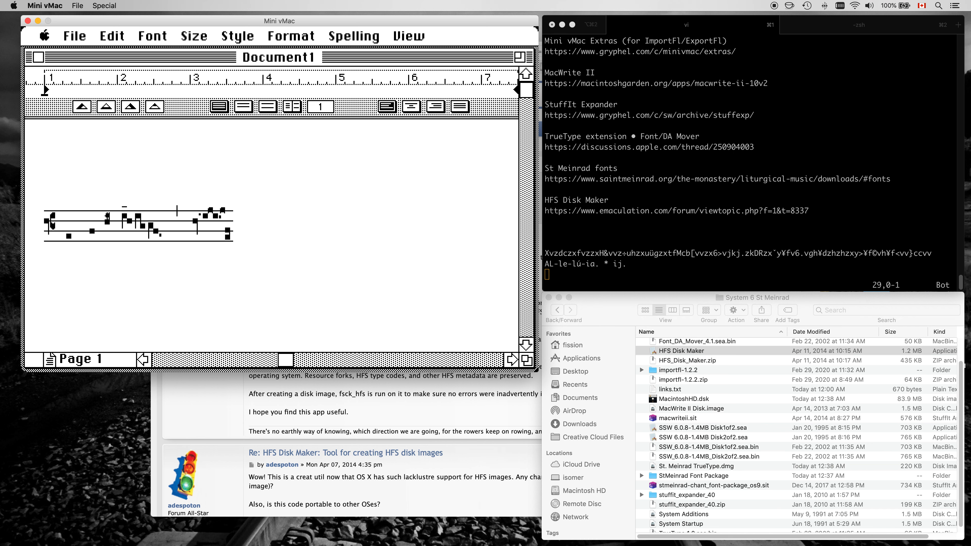
Finish typing the chant notation line, ending with the closing bar characters ccvv.
text(˘y¥fv6.vgh¥dzhzh)
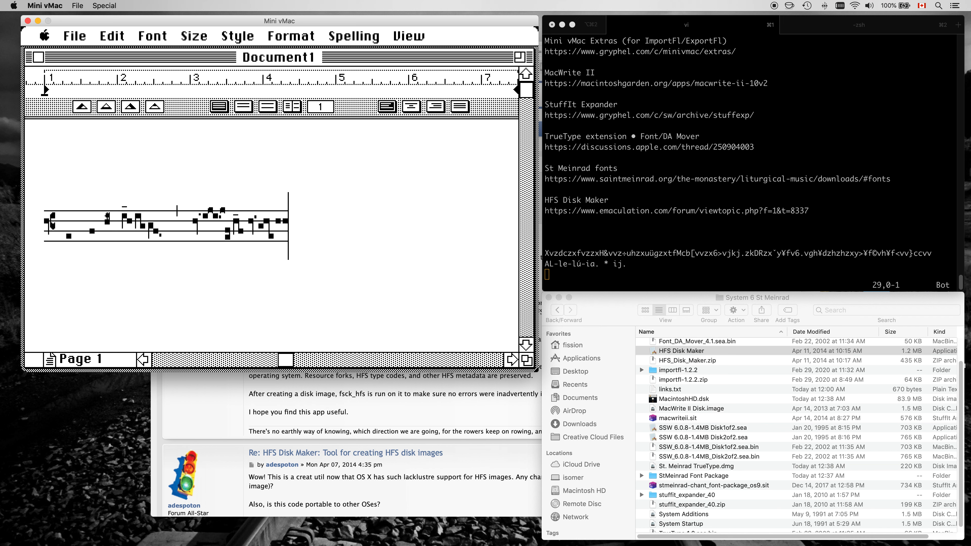
text(zxy>¥f©vh¥f)
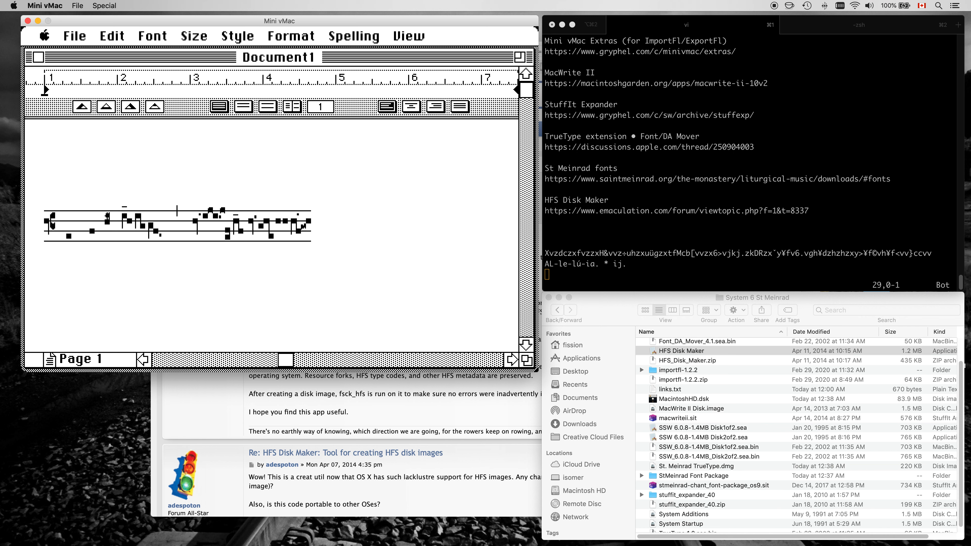
text(<vv}ccvv)
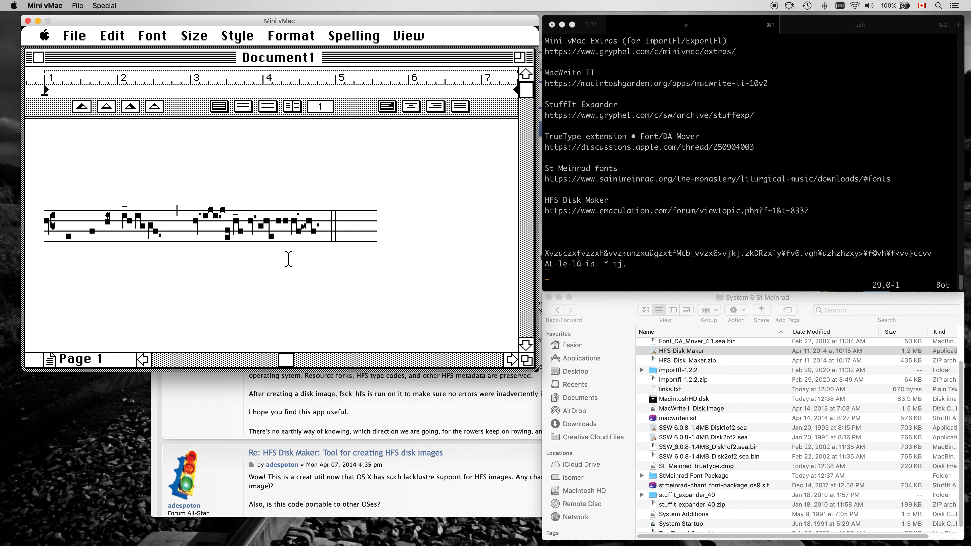
Switch to a text font and type the lyric line AL-le-lú-ia. * ij. below the staff.
click(168, 38)
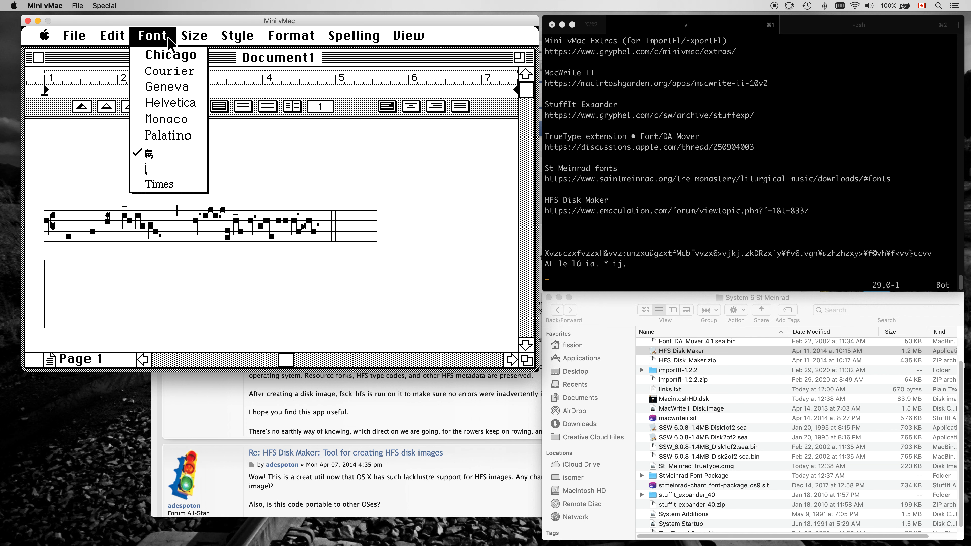
drag(170, 42, 189, 123)
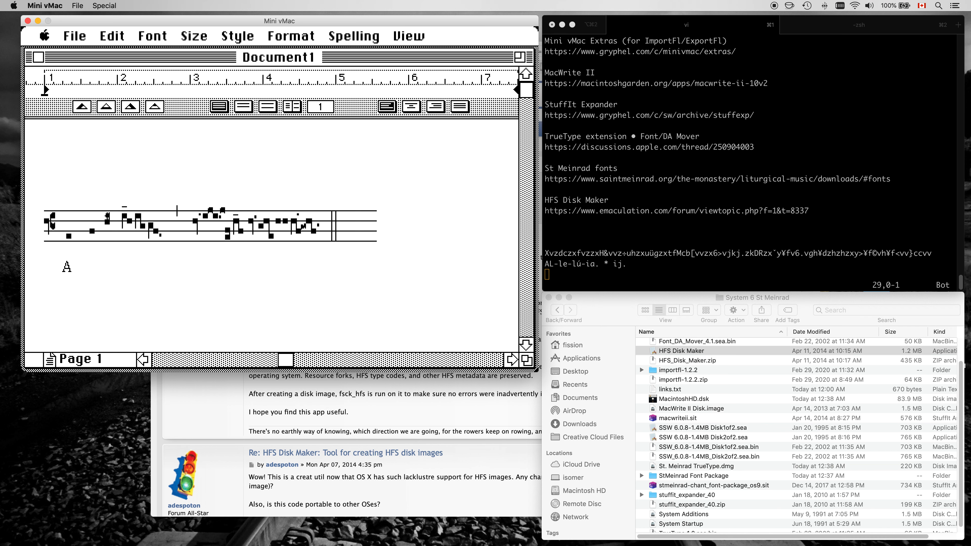
text(A)
text(L-le)
key(BackSpace)
text(le)
click(69, 267)
key(BackSpace)
click(160, 266)
text(j.)
key(shift+Left)
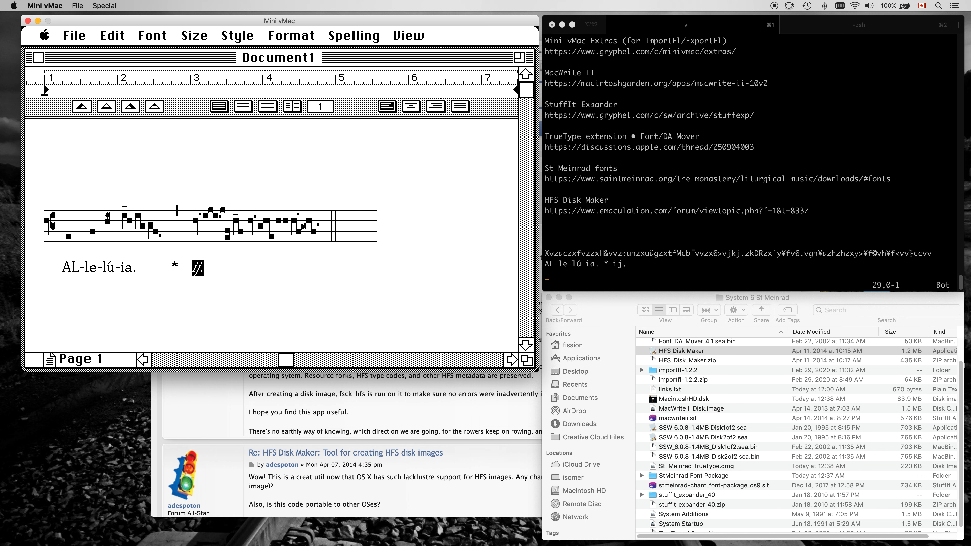
Select a glyph in the staff and apply the other St Meinrad font to it.
click(392, 230)
click(106, 226)
key(Right)
key(Left)
key(Right)
key(shift+Left)
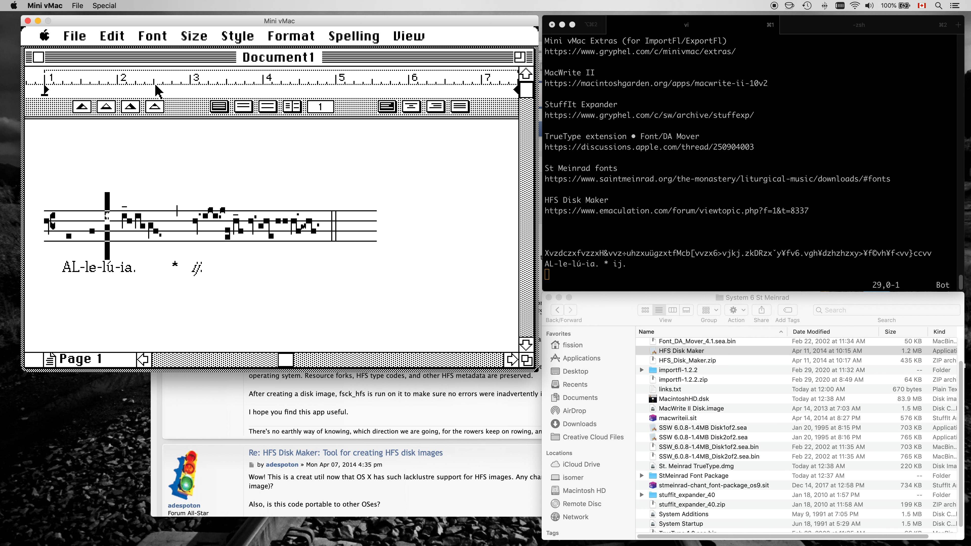
click(154, 39)
drag(160, 40, 159, 168)
Delete a stray glyph in the middle of the staff.
click(154, 231)
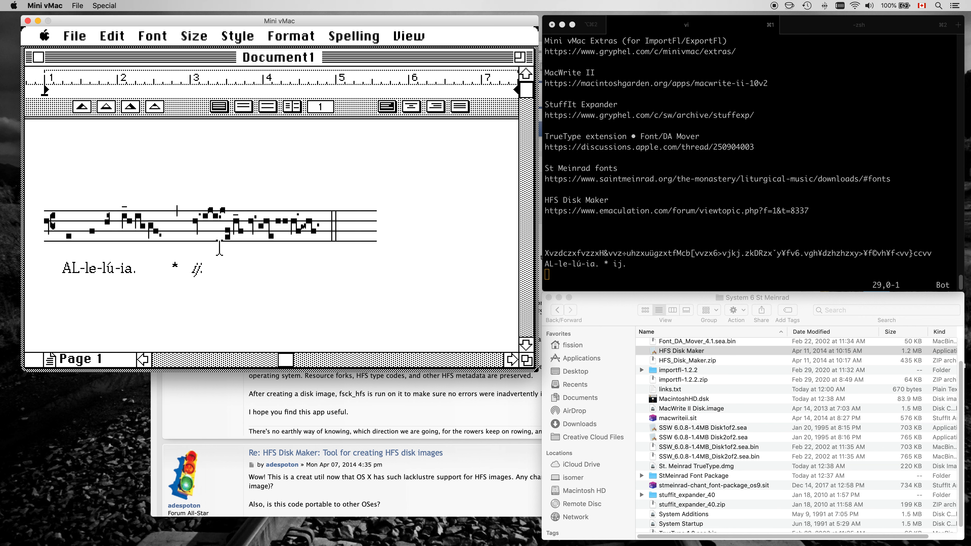
click(225, 245)
key(BackSpace)
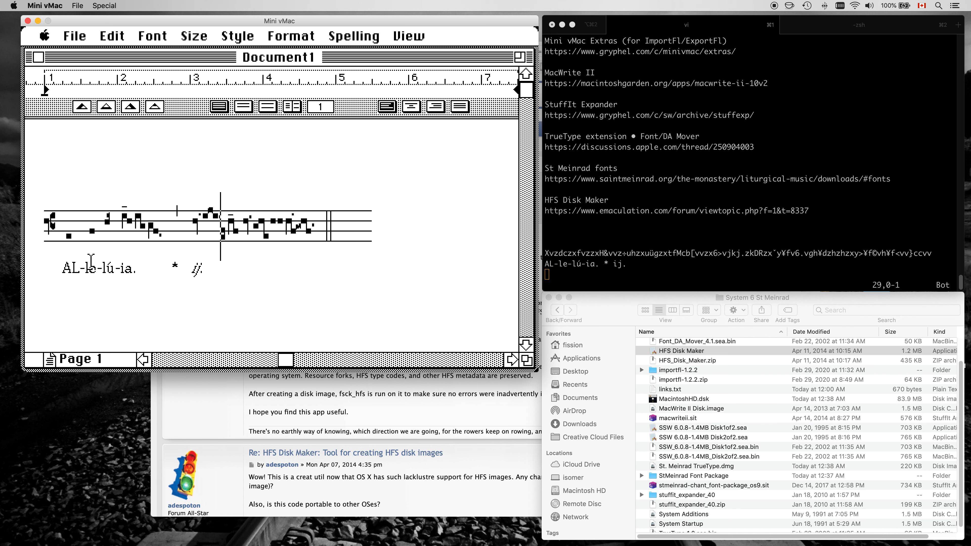
click(268, 286)
key(super+space)
key(Escape)
key(super+Tab)
key(super+Tab)
key(super+Tab)
key(super+Tab)
key(super+Tab)
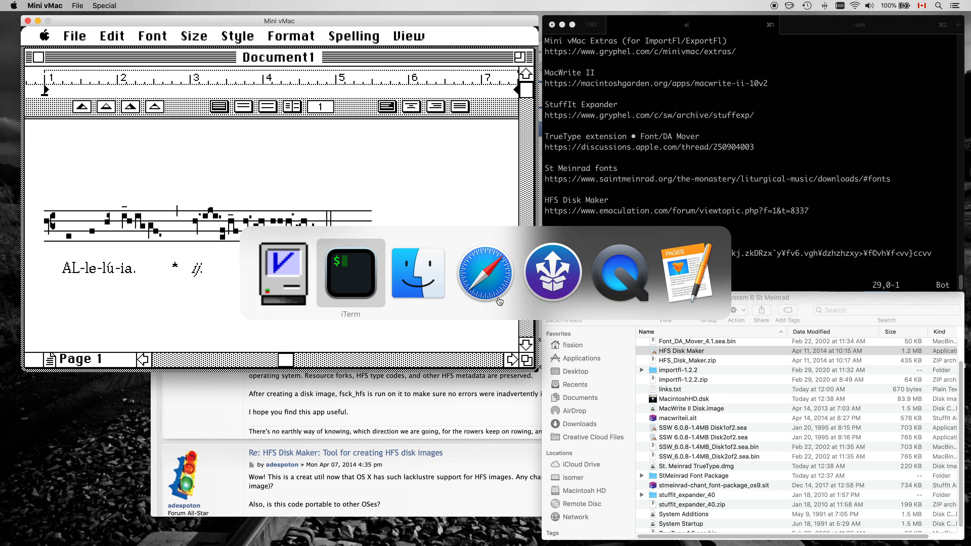
key(super+Tab)
key(super+Tab)
Open alleluia-tu-es-petrus.pdf through Spotlight and move its Preview window beside the document.
key(super+space)
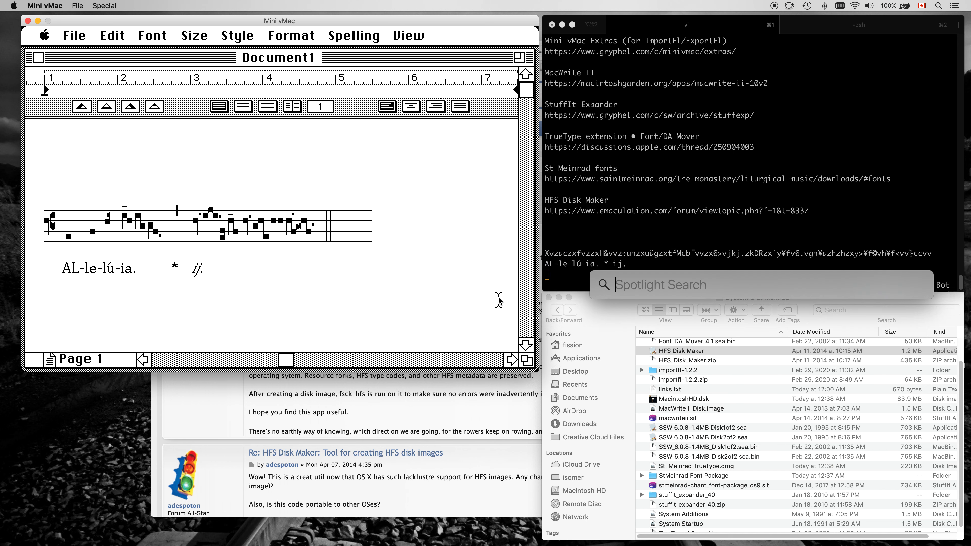
text(a)
text(l)
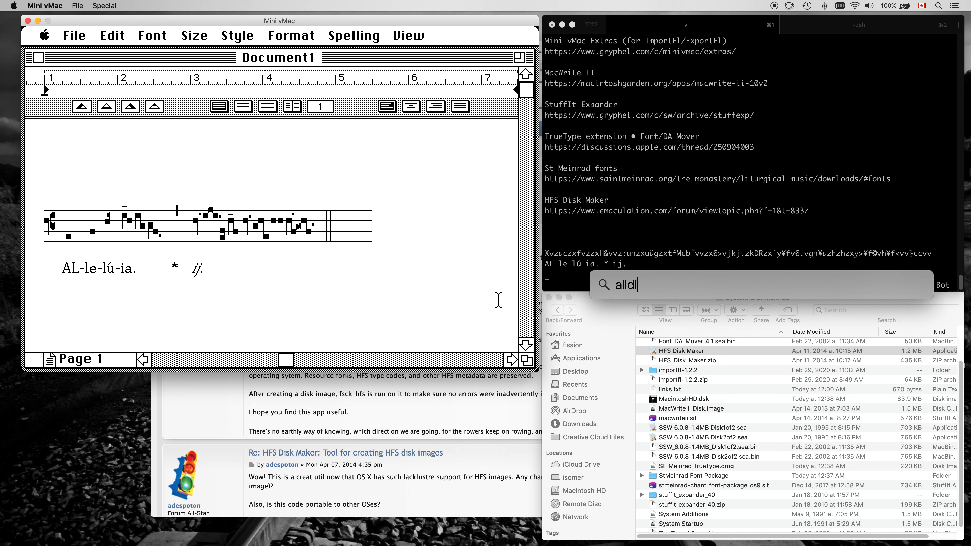
text(leluia-tu-es-petrus.pdf)
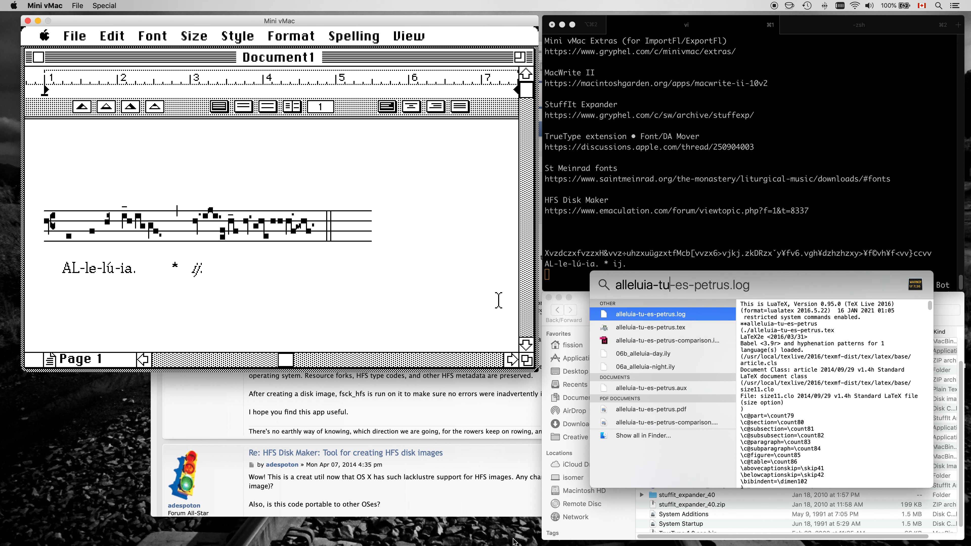
double_click(644, 409)
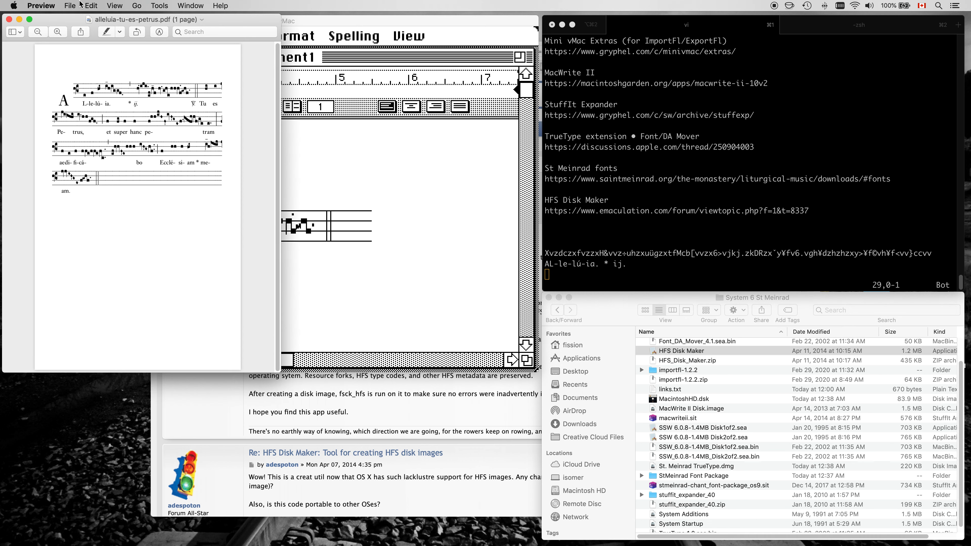
drag(280, 193, 375, 203)
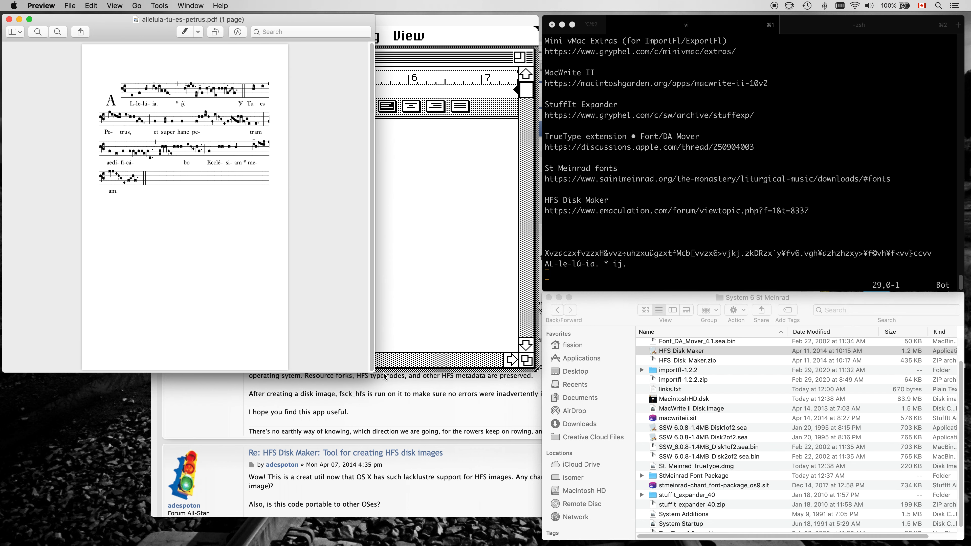
Enlarge and zoom the reference alleluia-tu-es-petrus.pdf window and position it over the MacWrite document for comparison.
drag(374, 370, 520, 488)
click(56, 34)
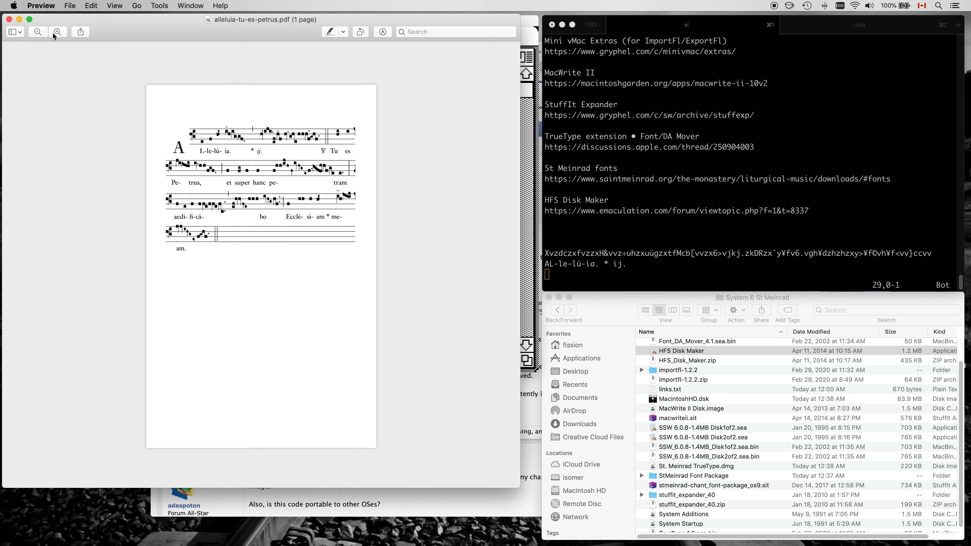
drag(139, 19, 532, 152)
scroll(539, 273, up, 3)
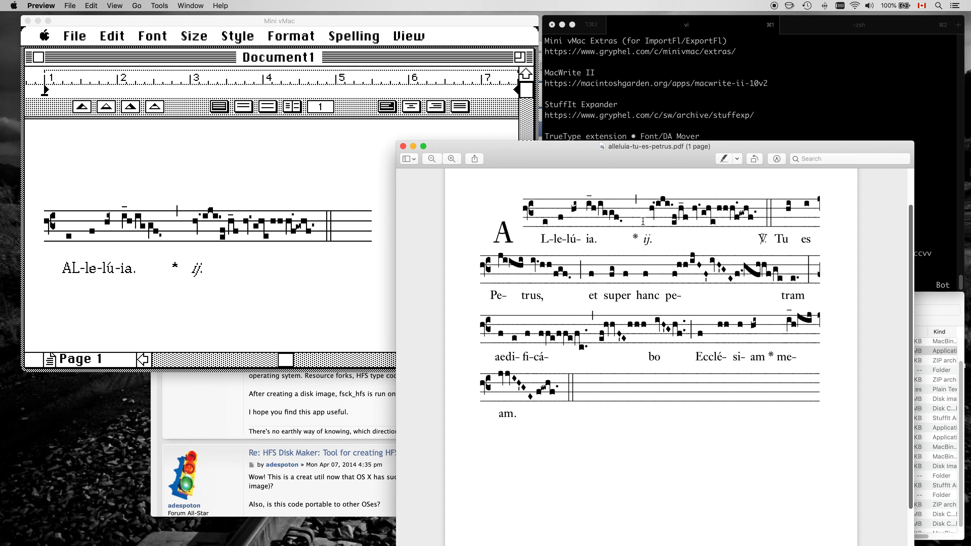
drag(656, 210, 661, 220)
click(278, 23)
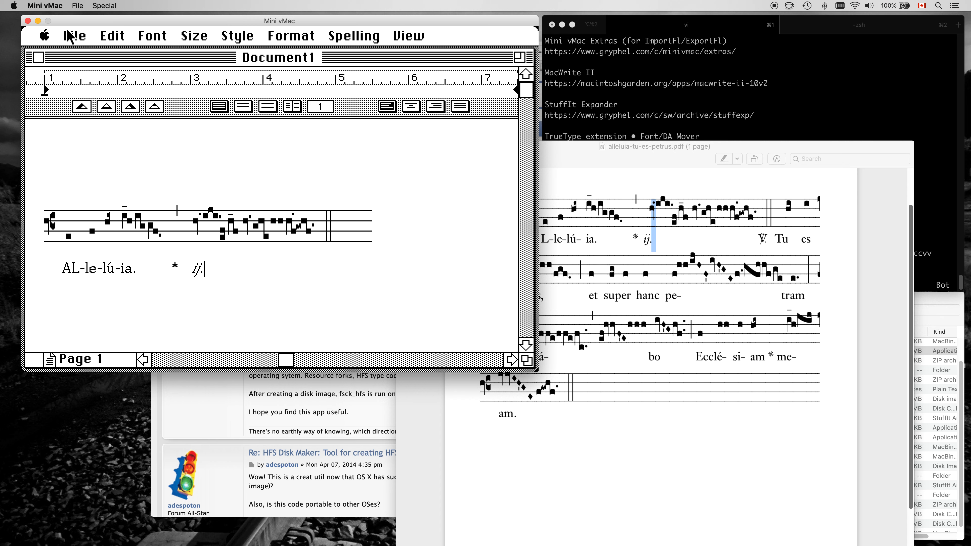
Save the document as Alleluia “Tu es Petrus”.
drag(71, 36, 111, 131)
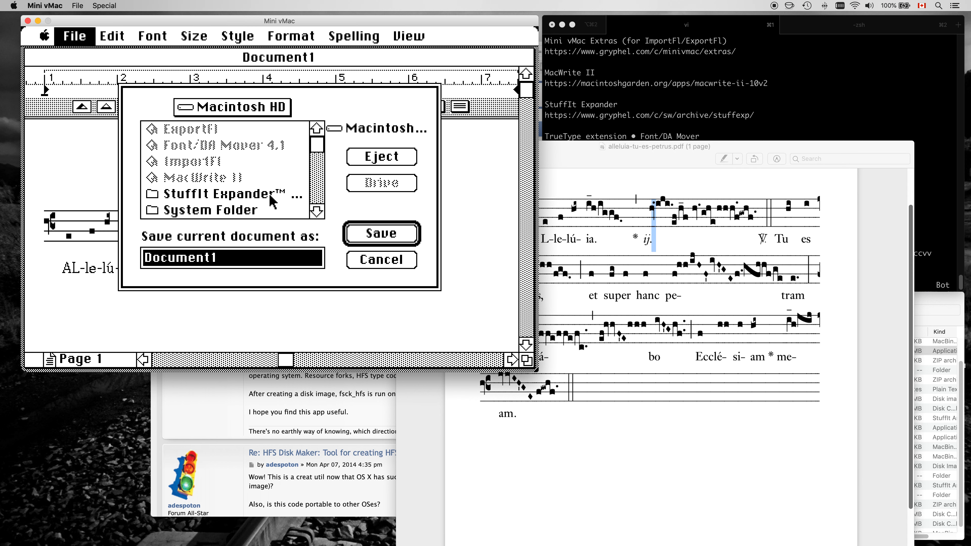
text(Alleluia)
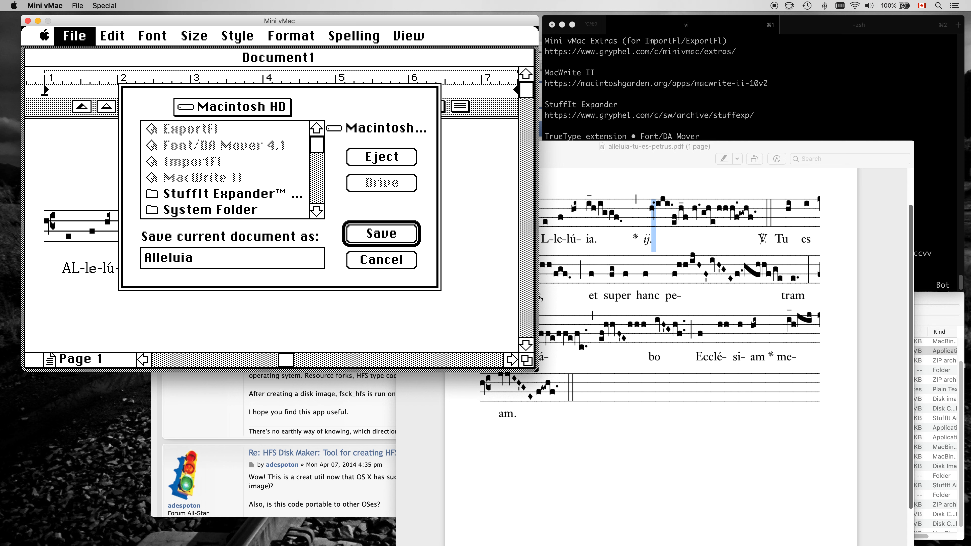
text( “Tu est)
key(BackSpace)
text(Petrus”)
click(361, 238)
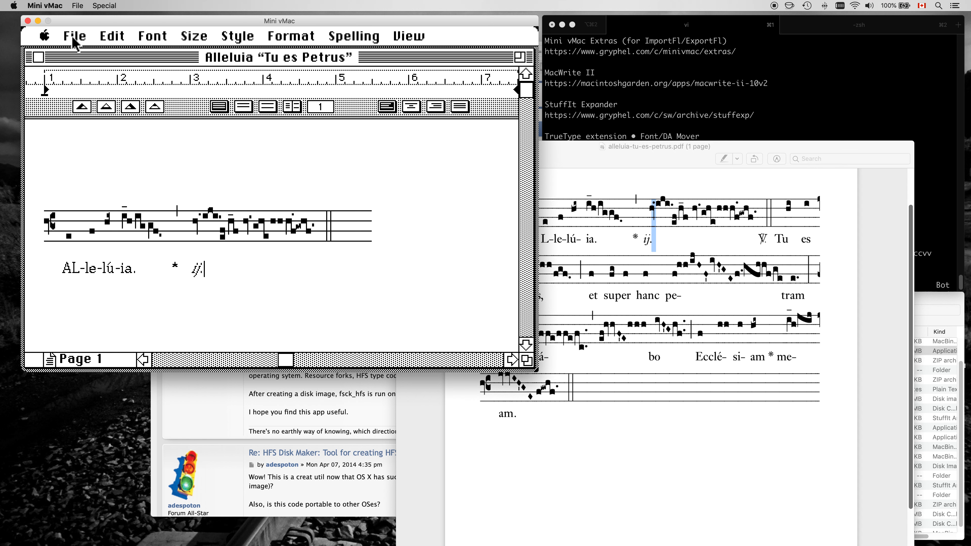
Try to print the document and dismiss the alert.
drag(74, 42, 119, 302)
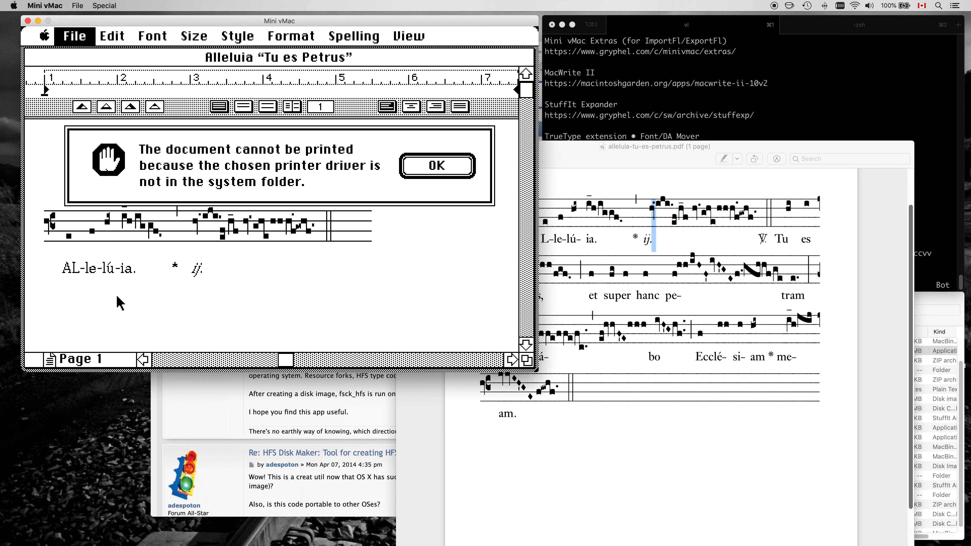
click(422, 163)
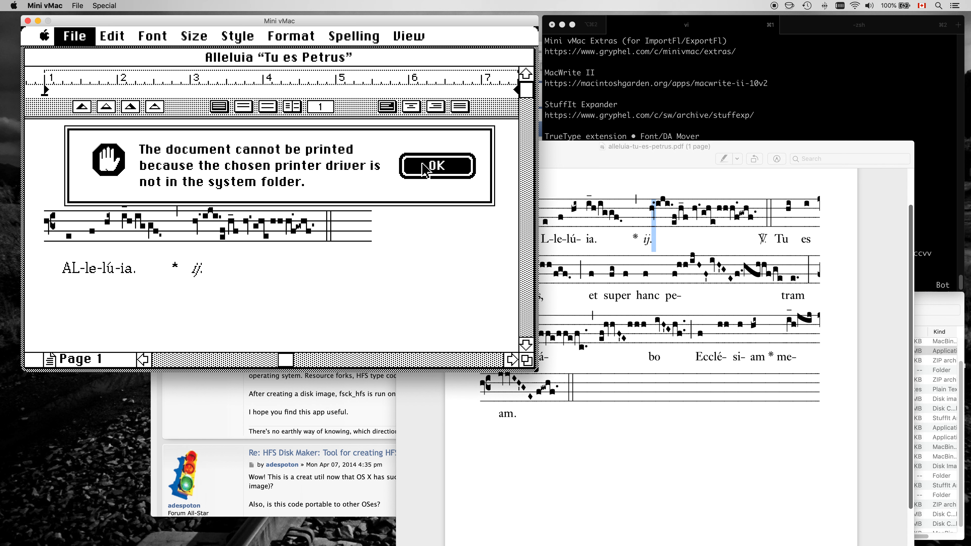
Select the LaserWriter printer in the Chooser, turn AppleTalk active, and close the Chooser.
drag(45, 38, 64, 141)
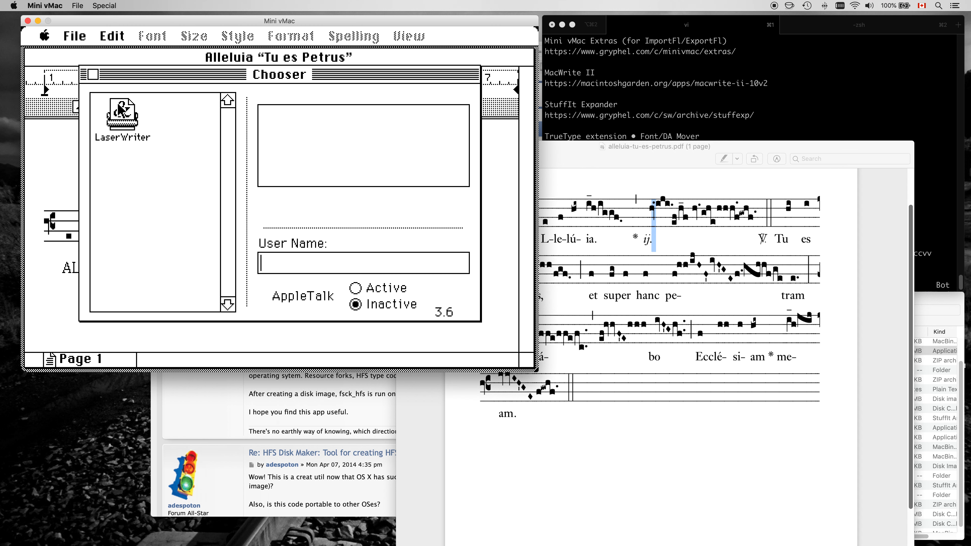
click(122, 112)
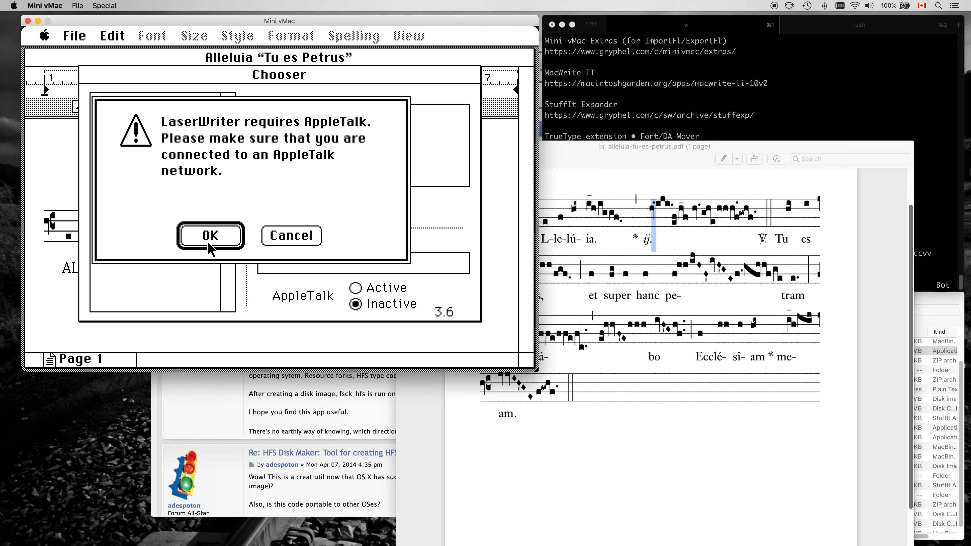
click(206, 232)
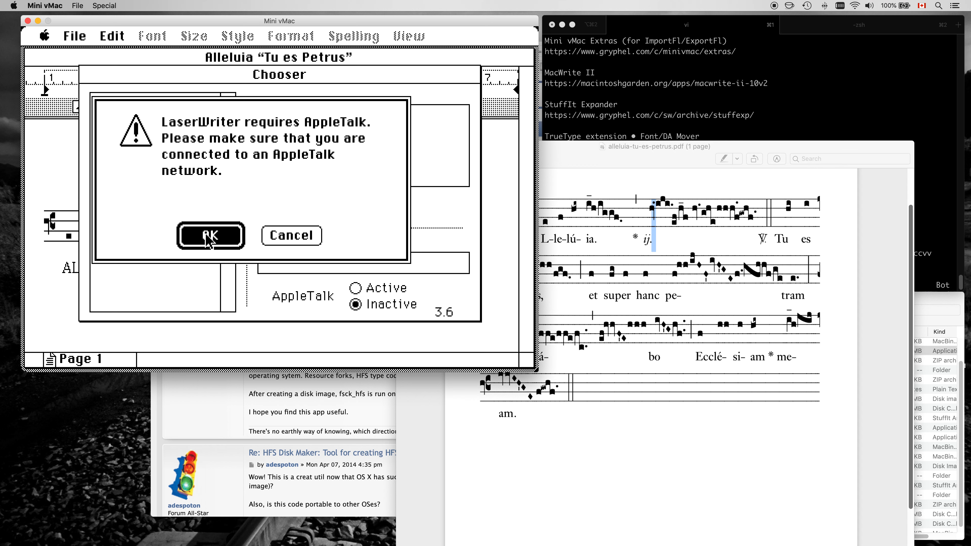
click(235, 235)
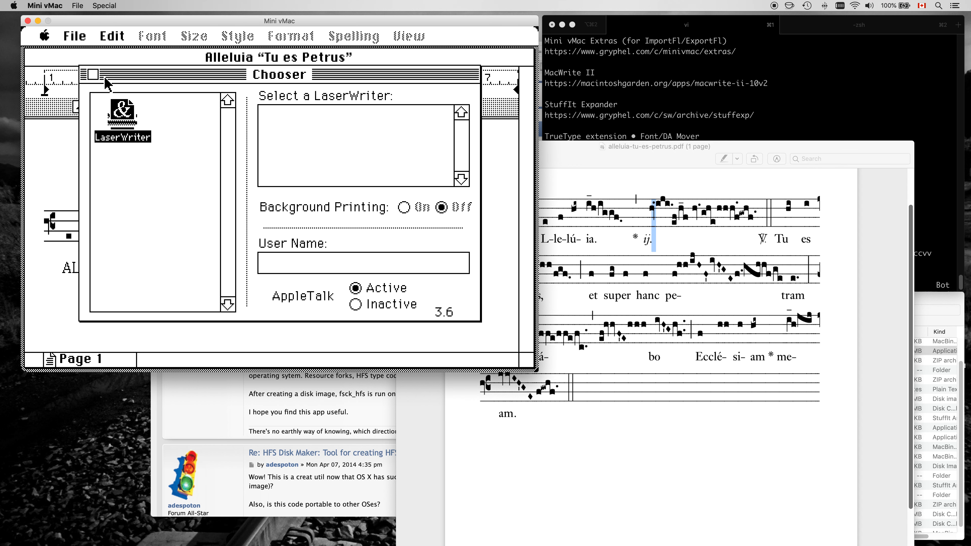
click(91, 74)
Print the document to a PostScript file named alleluia.ps.
drag(75, 36, 138, 301)
click(275, 182)
click(464, 73)
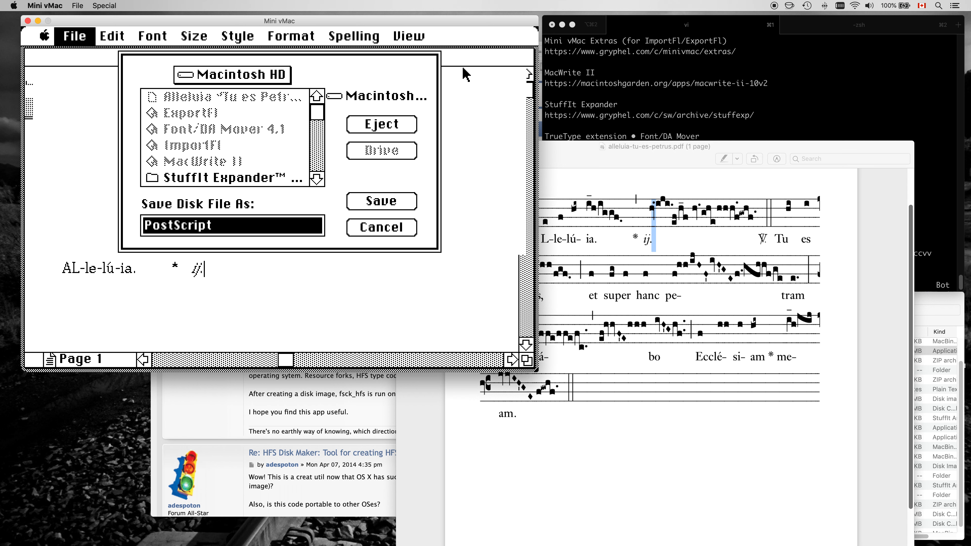
text(alleluia.ps)
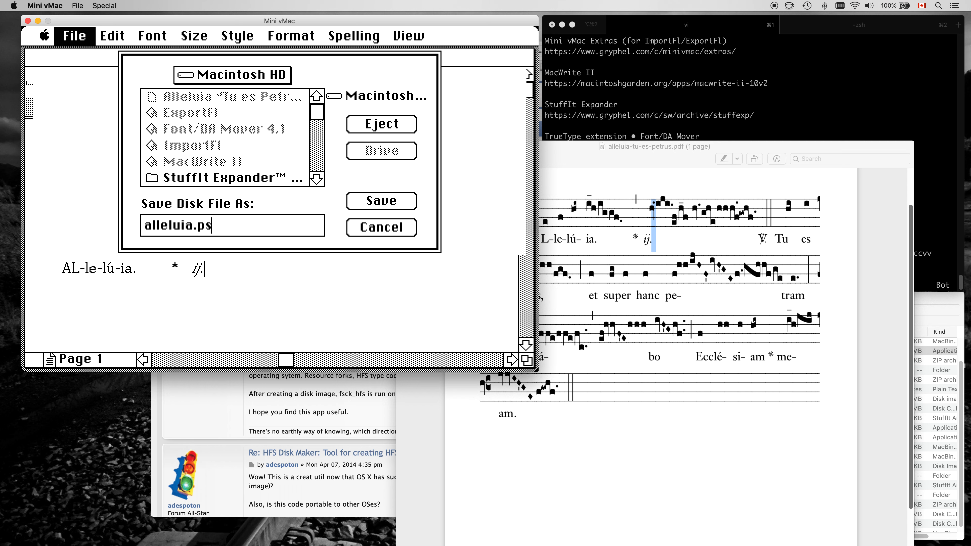
click(396, 200)
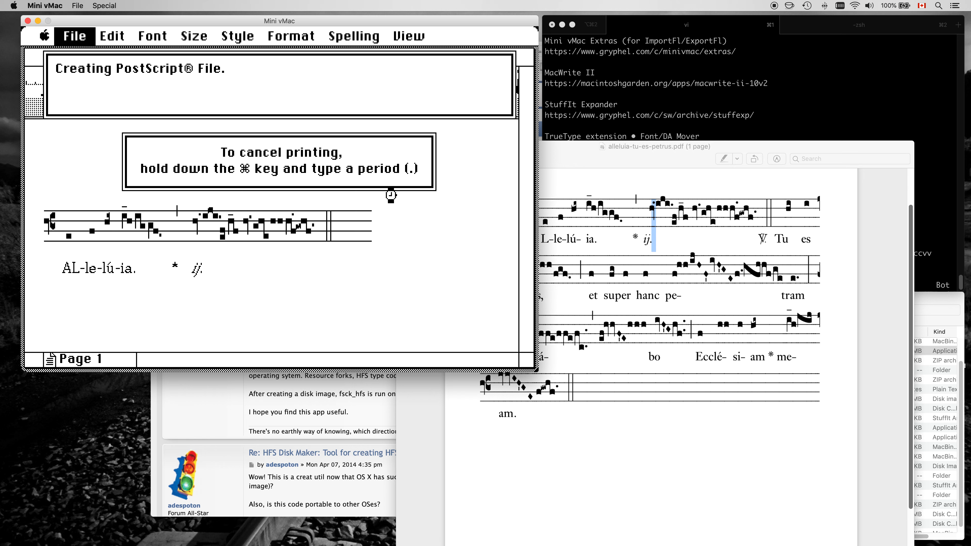
Quit MacWrite II and reposition the alleluia.ps file icon in the Macintosh HD window.
drag(73, 37, 120, 330)
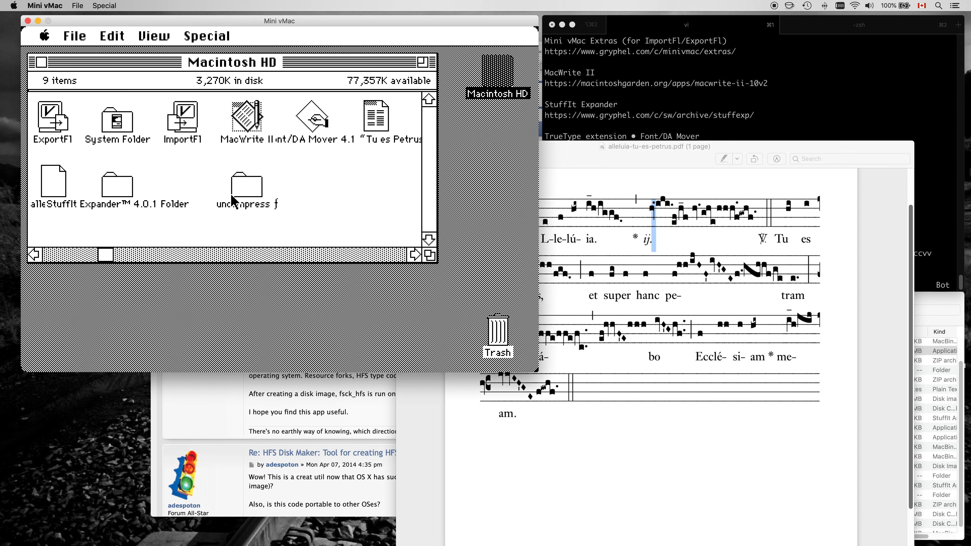
drag(44, 189, 304, 196)
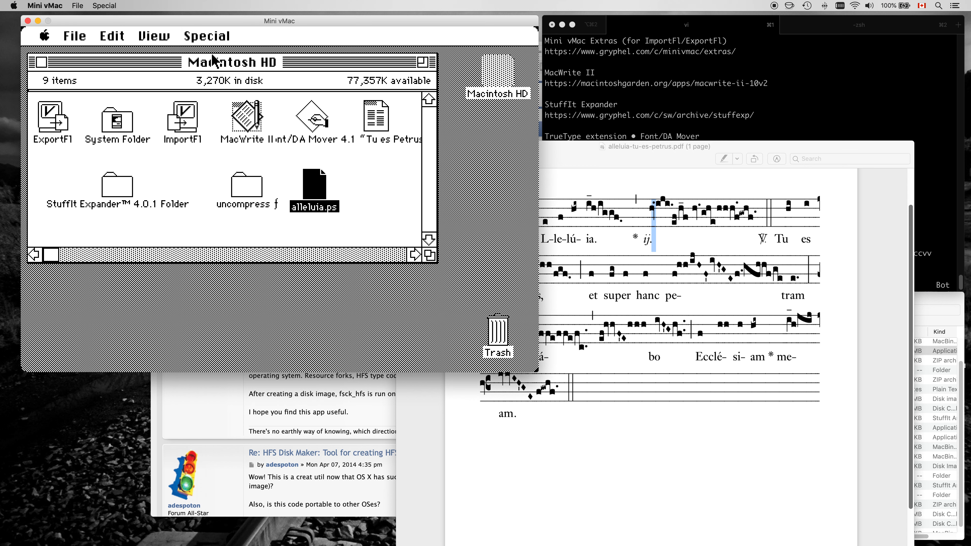
drag(213, 36, 209, 53)
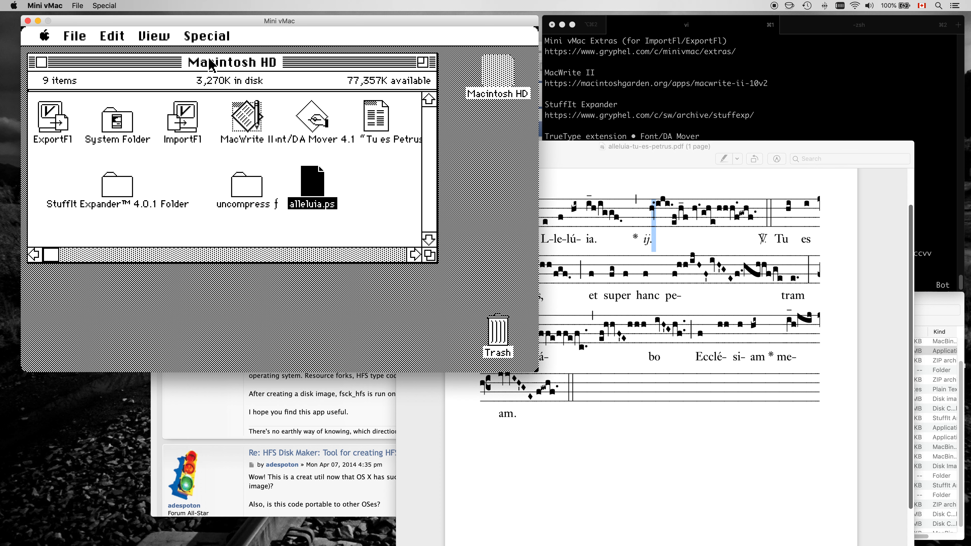
Open the file information window for alleluia.ps and close it again.
key(super+i)
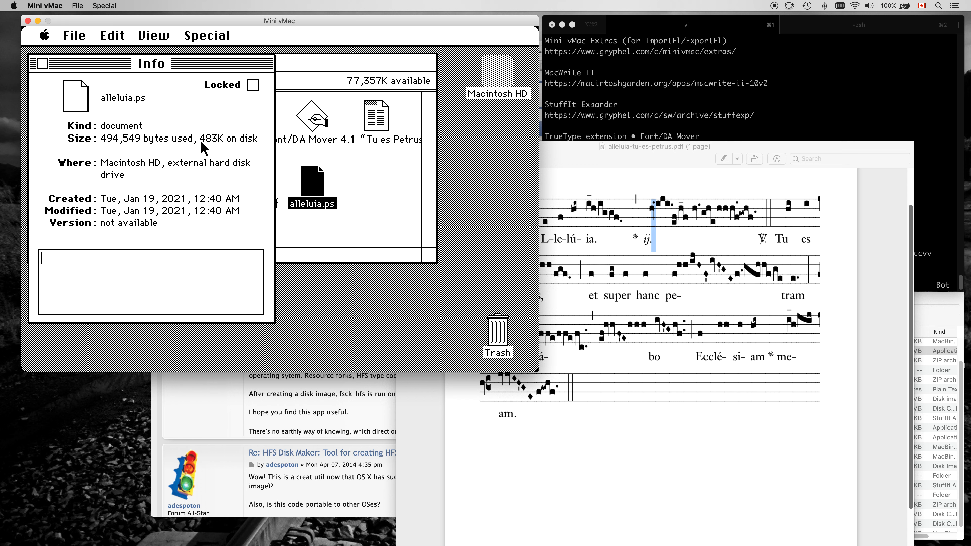
click(42, 63)
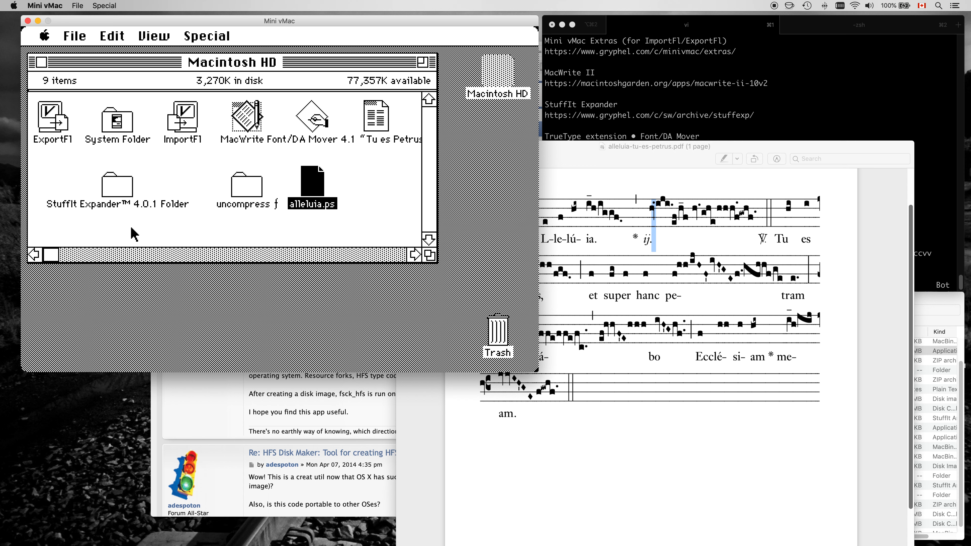
Export alleluia.ps with ExportFl and save it to the System 6 St Meinrad folder on the host.
click(615, 91)
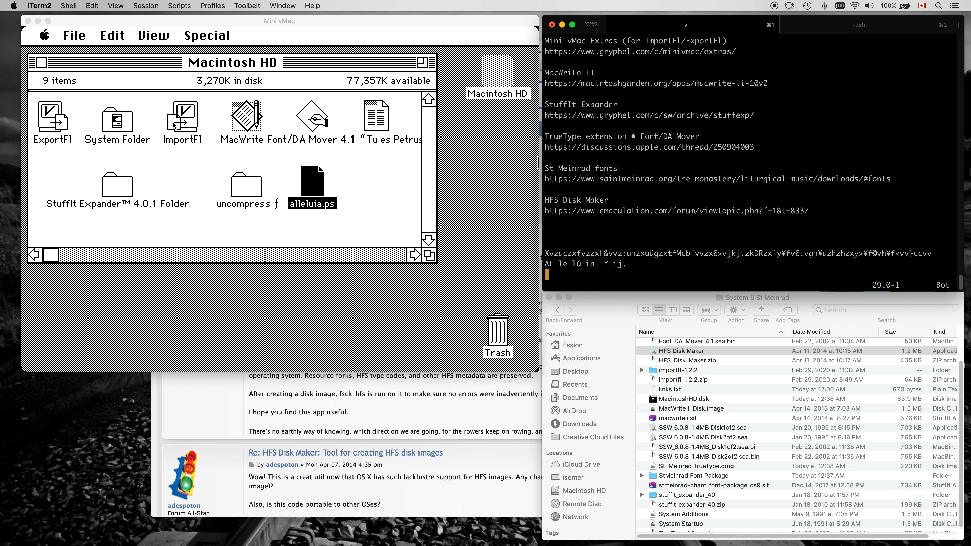
click(54, 118)
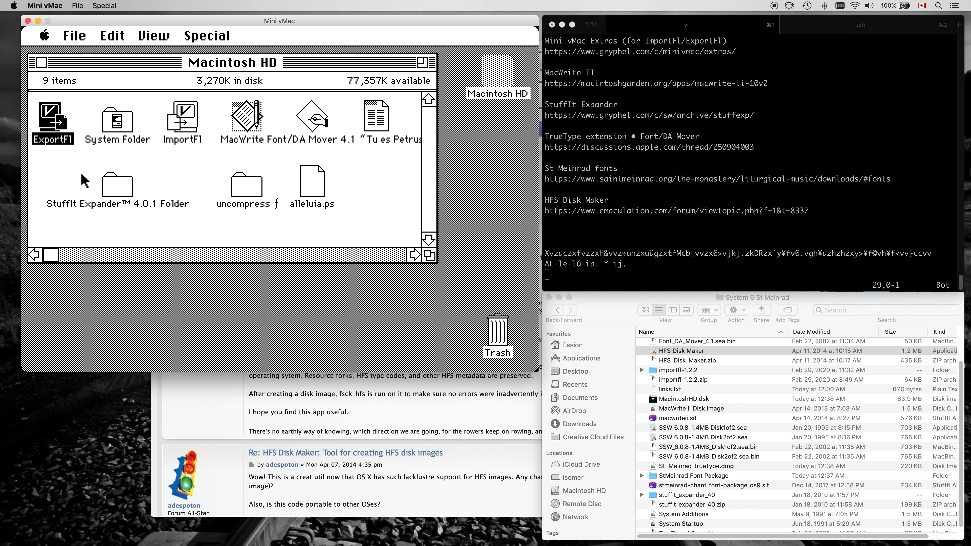
double_click(56, 128)
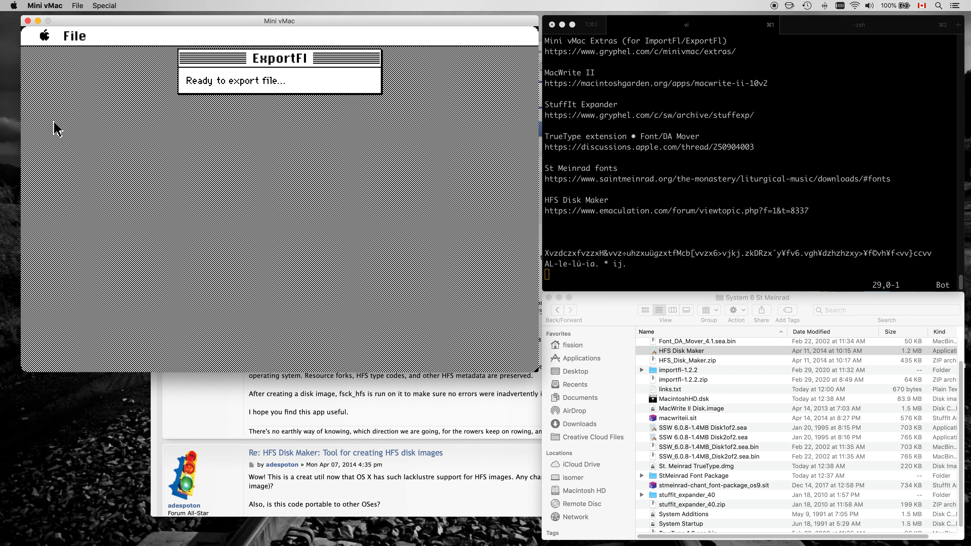
drag(73, 37, 67, 54)
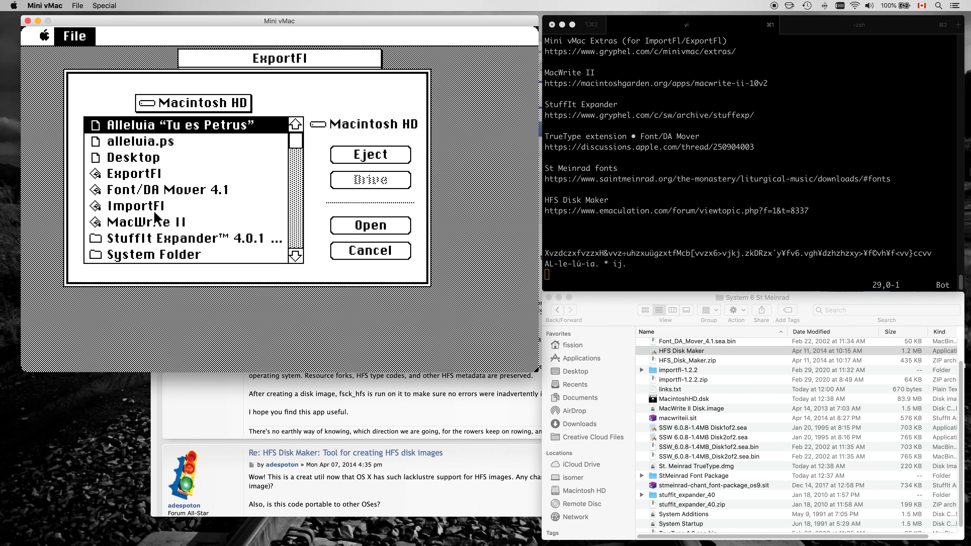
double_click(139, 143)
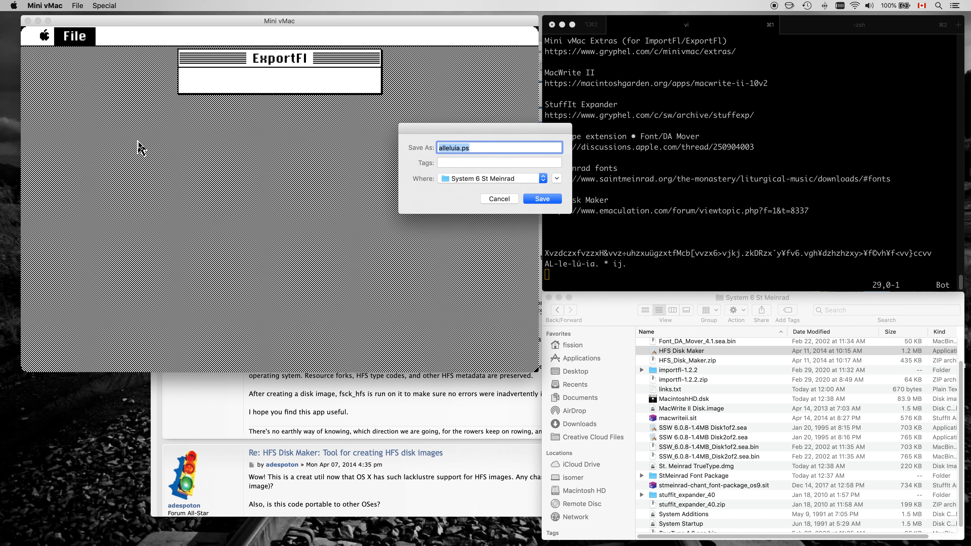
click(543, 199)
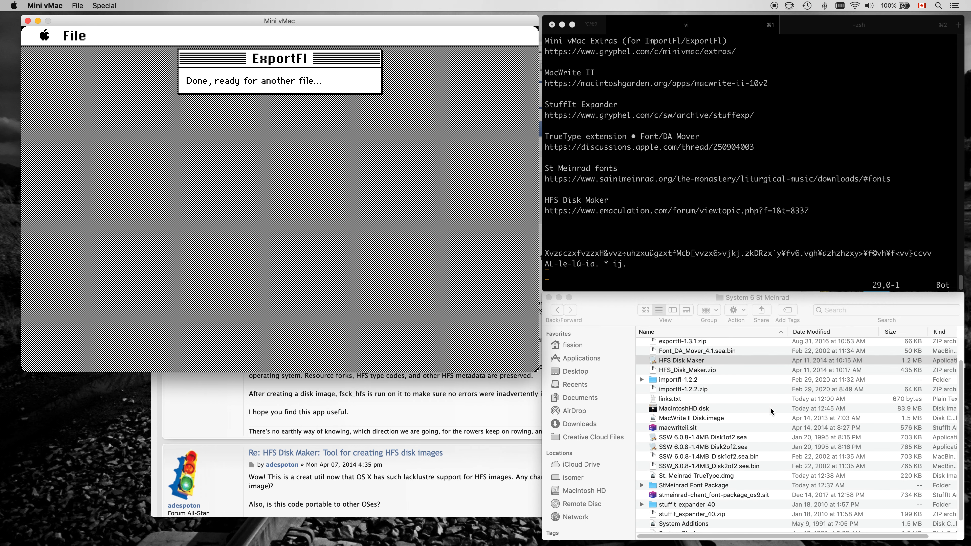
Open the exported alleluia.ps from the host folder in Preview.
scroll(765, 405, up, 3)
click(679, 354)
double_click(678, 354)
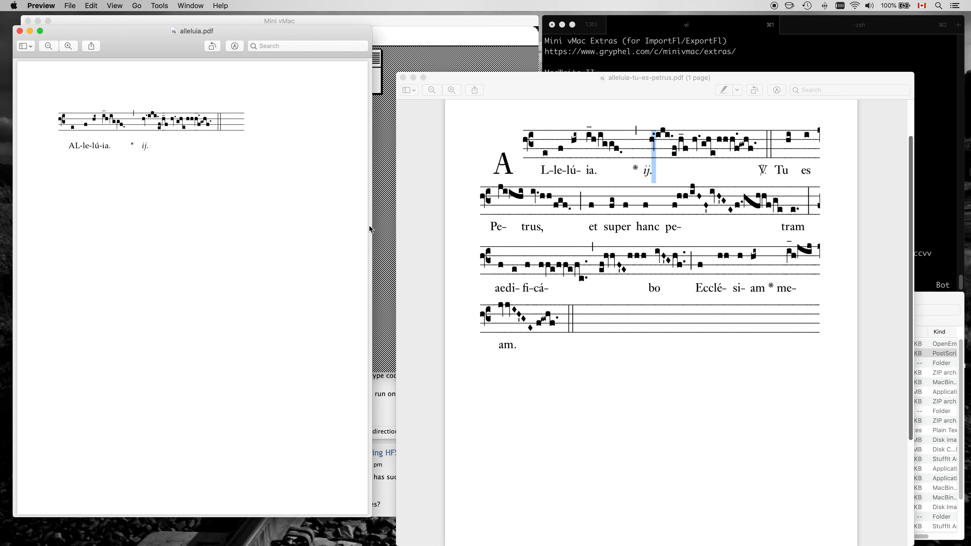
Enlarge the alleluia.pdf window and bring the reference chant PDF forward to compare the two.
drag(373, 226, 646, 260)
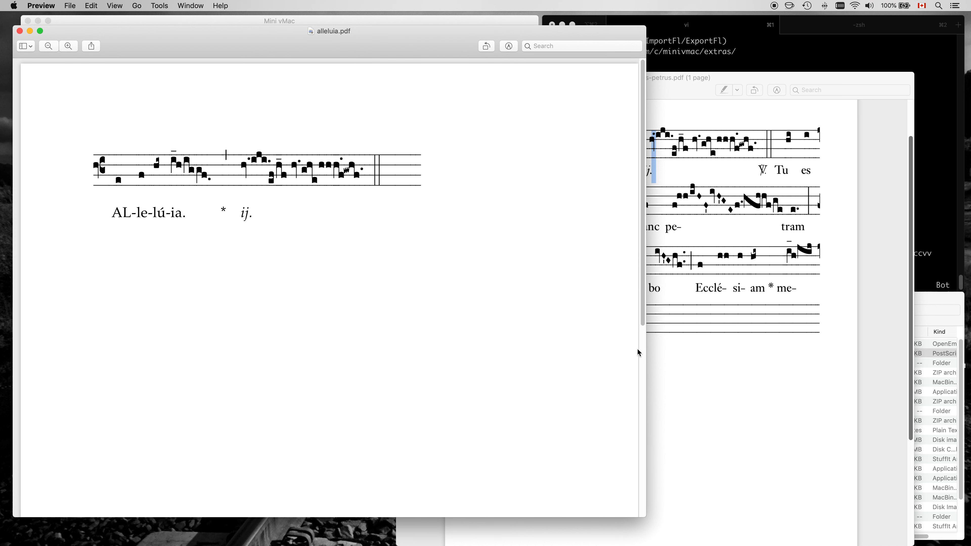
click(771, 357)
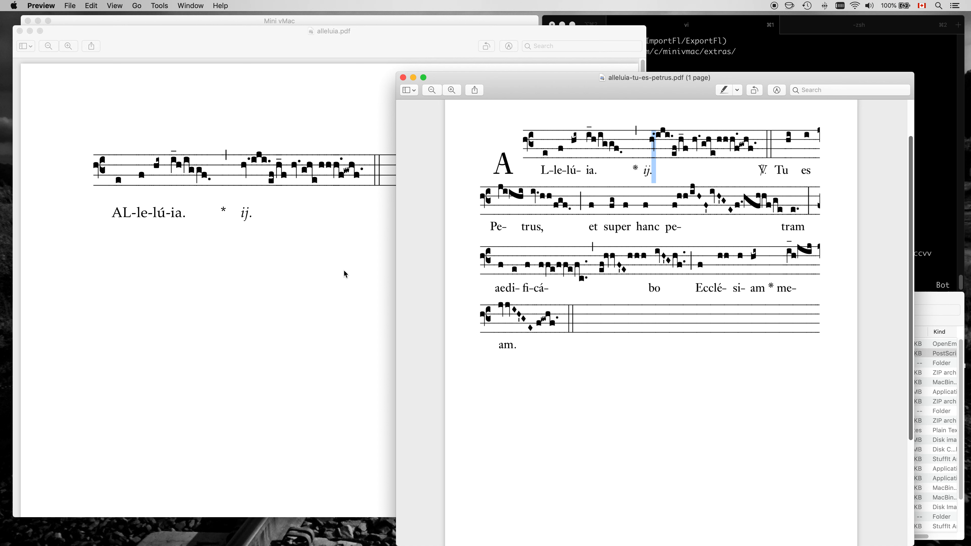
click(674, 358)
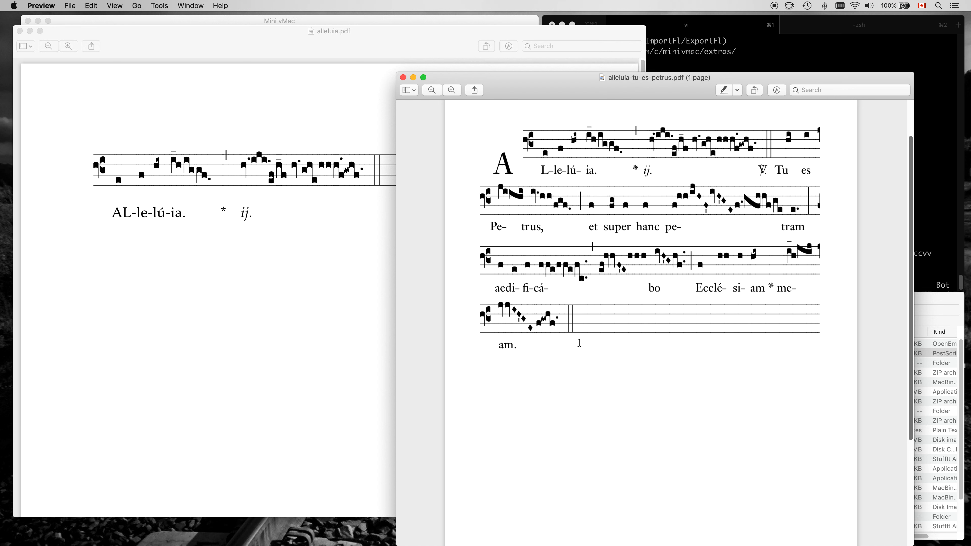